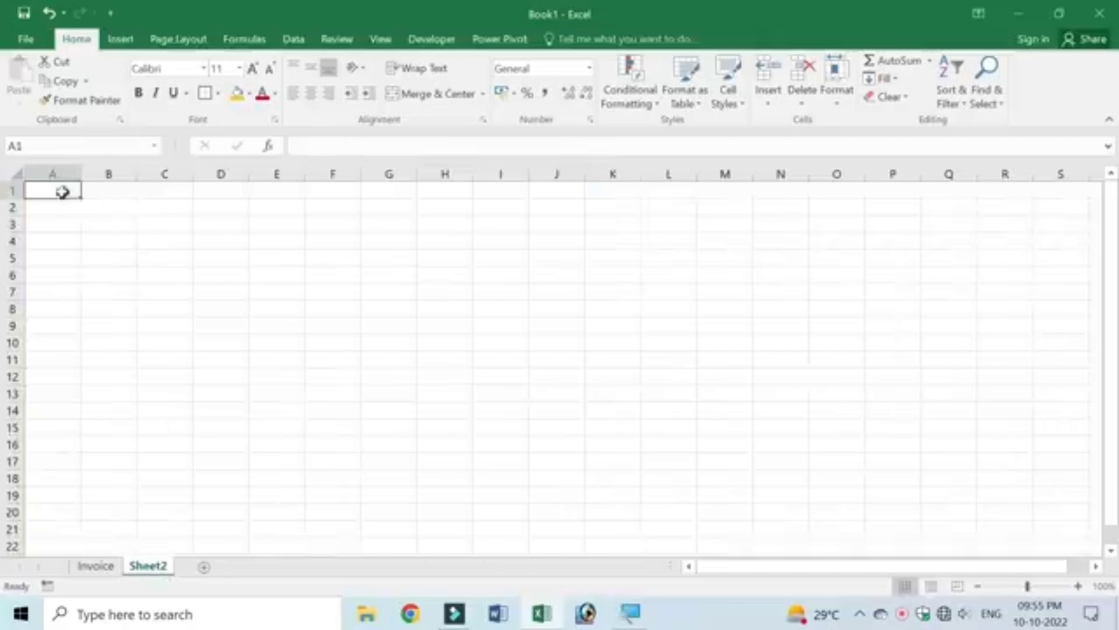
# Step: Merge and centre A1:G1 and enter the company name MAHIMA ENTERPRISES
pyautogui.moveTo(56, 188); pyautogui.dragTo(386, 190)
pyautogui.moveTo(62, 183); pyautogui.dragTo(433, 188)
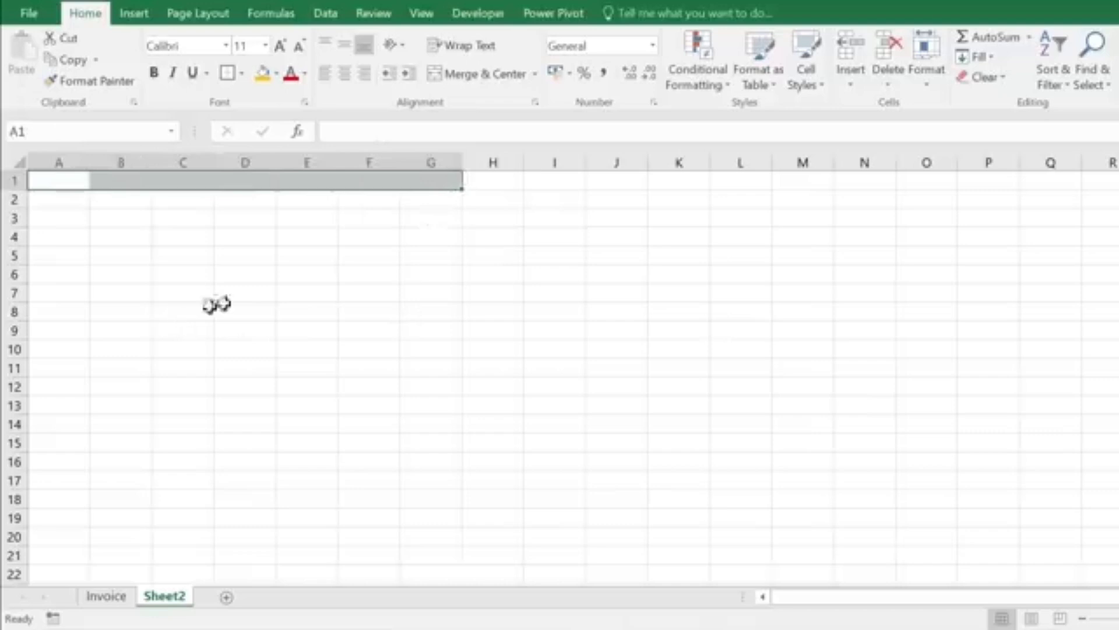
pyautogui.click(493, 78)
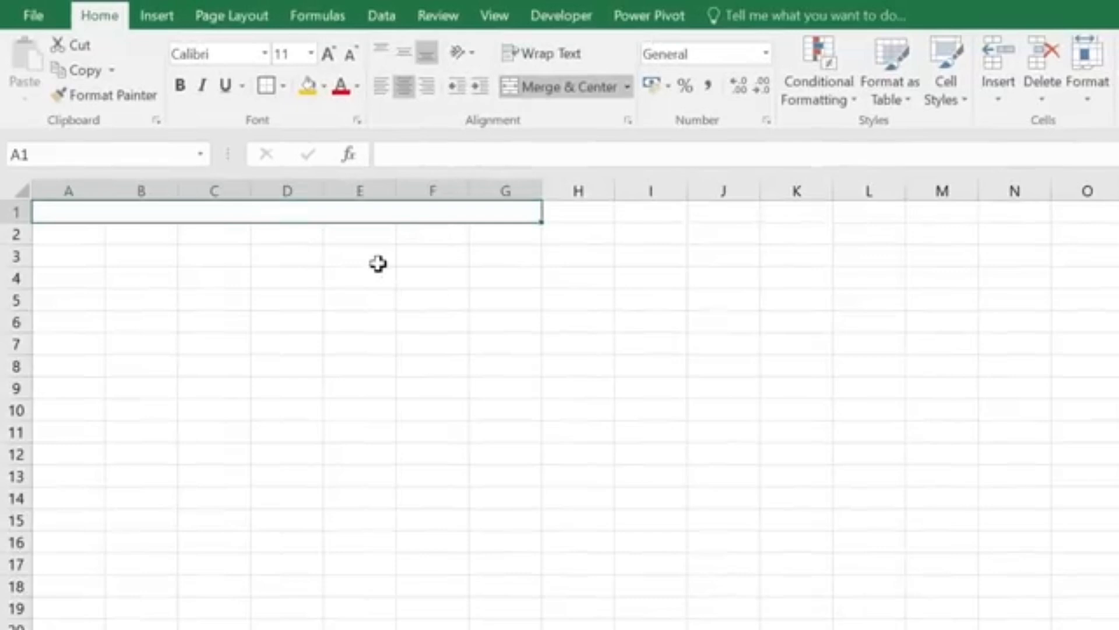
pyautogui.write('MAHIMA ENT')
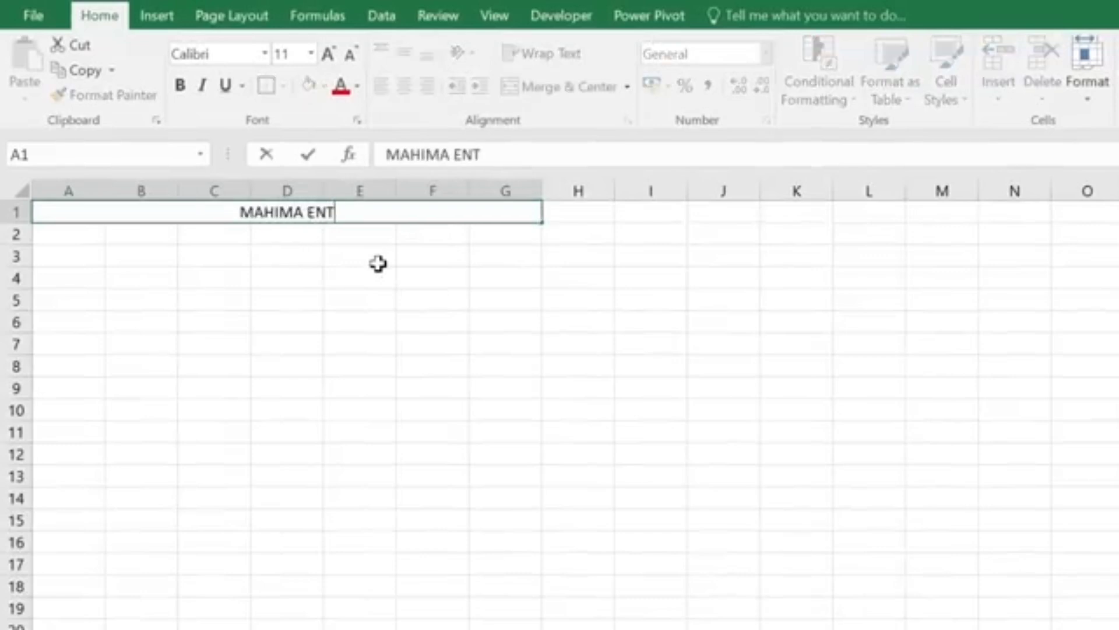
pyautogui.write('ERPRISES')
pyautogui.click(214, 234)
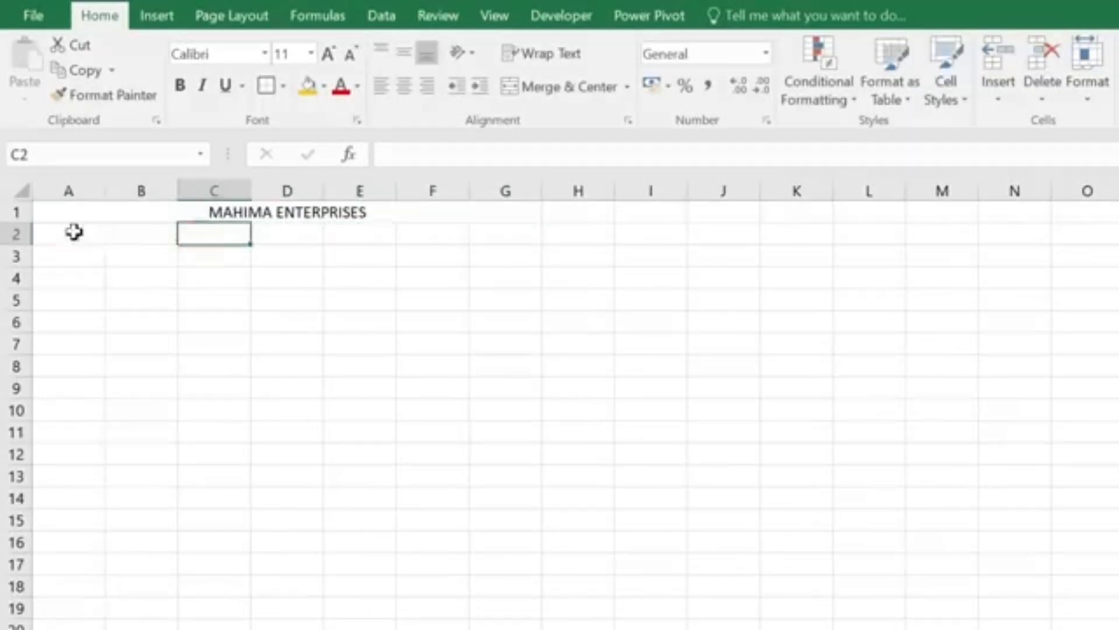
# Step: Merge and centre A2:G2 and enter the business's postal address
pyautogui.moveTo(76, 233); pyautogui.dragTo(497, 239)
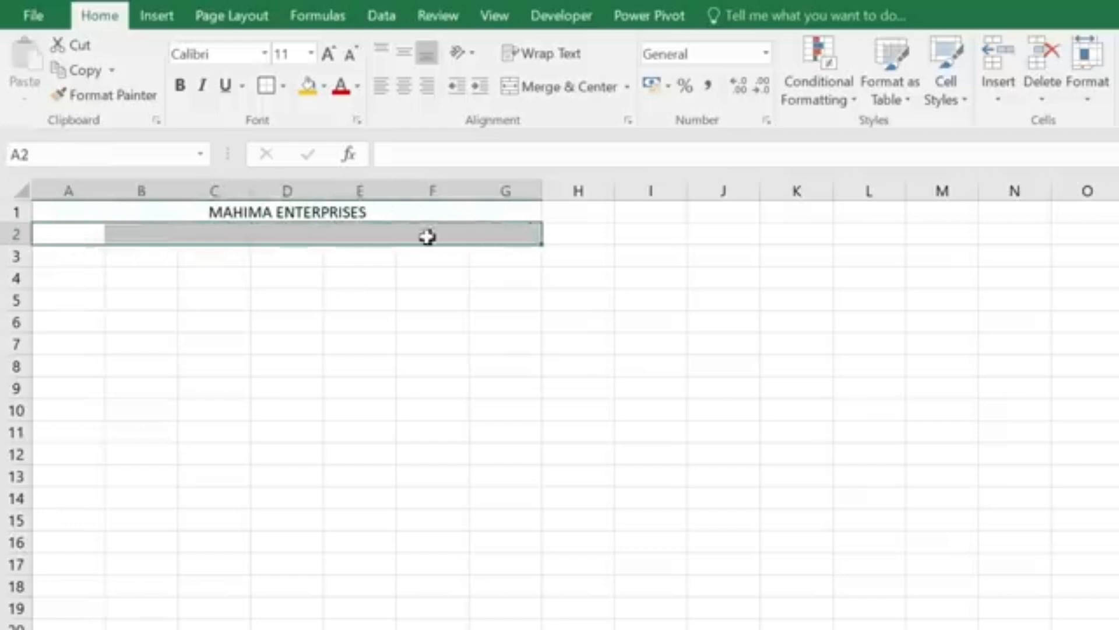
pyautogui.click(565, 87)
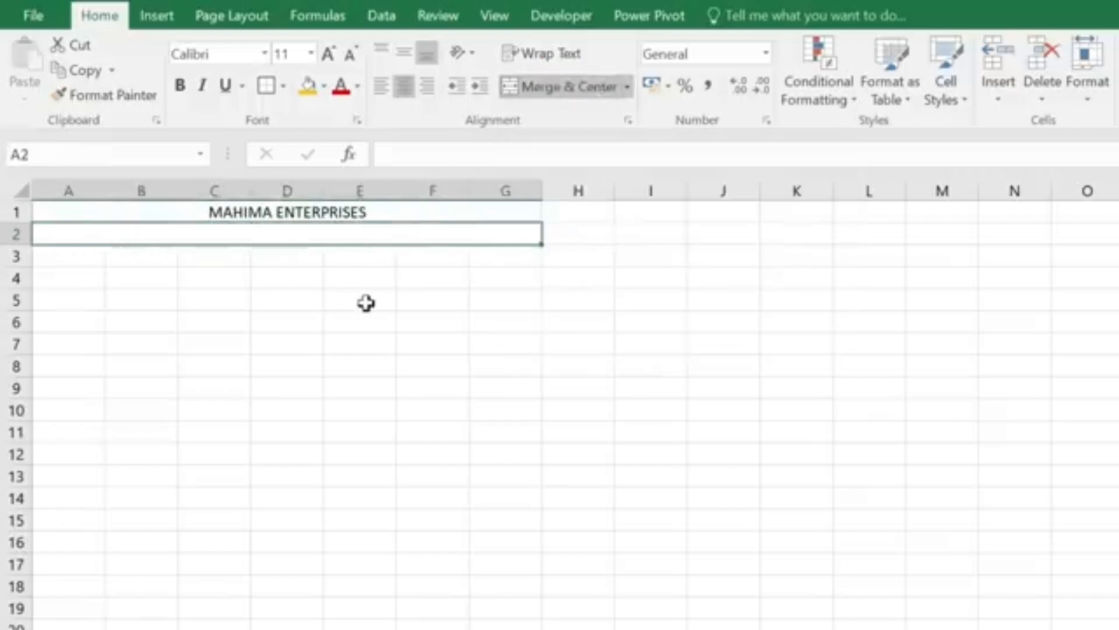
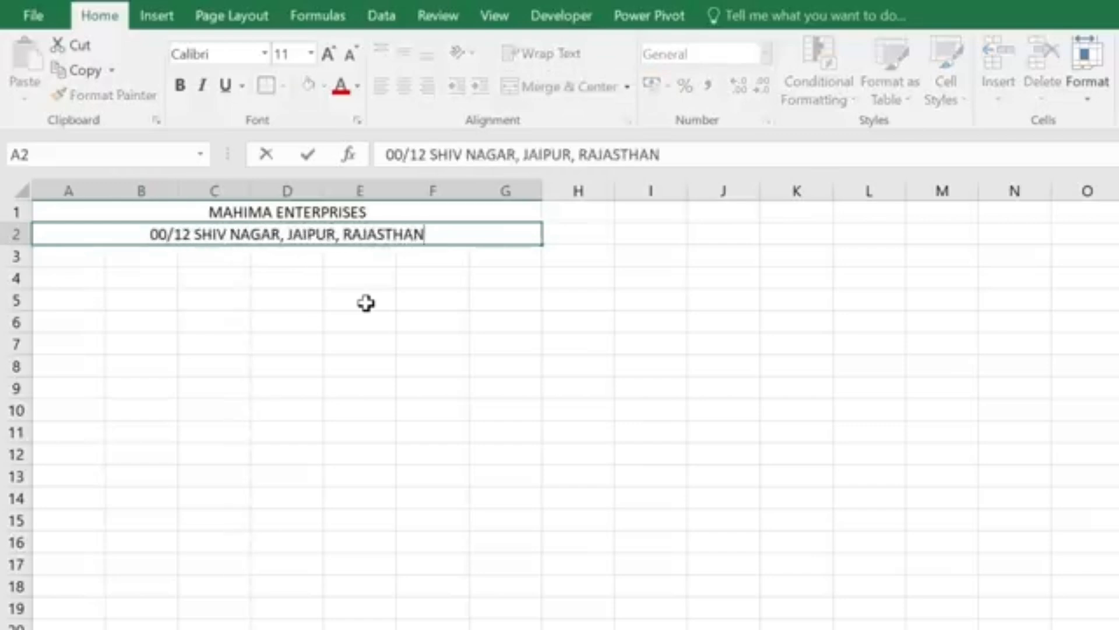
pyautogui.press('Return')
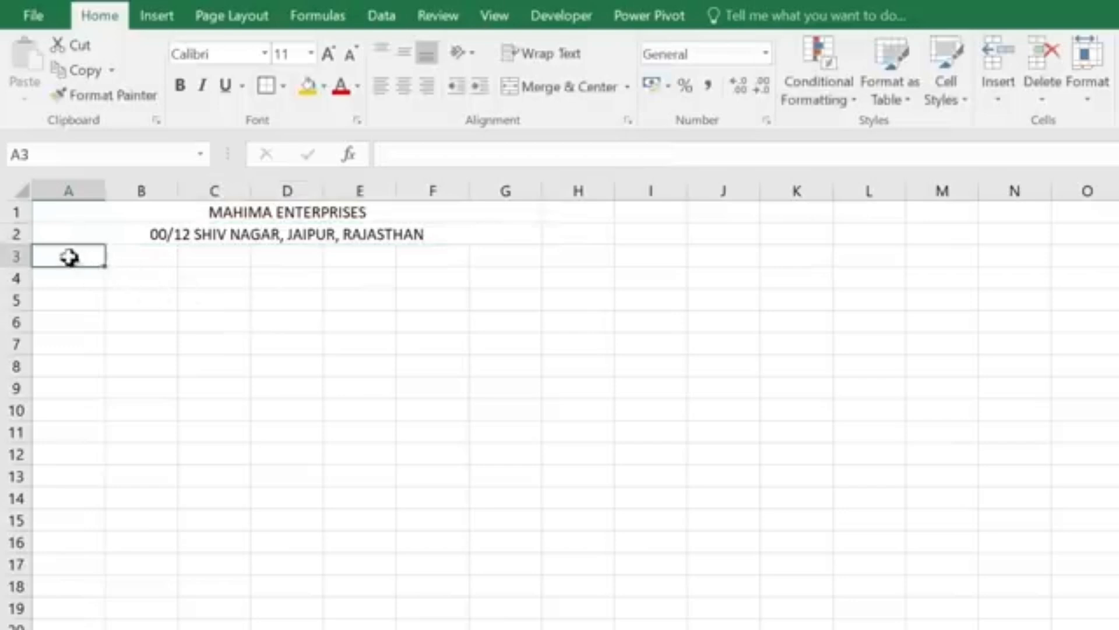
# Step: Merge and centre A3:F3 and enter the phone number and e-mail contact line
pyautogui.moveTo(70, 255); pyautogui.dragTo(434, 256)
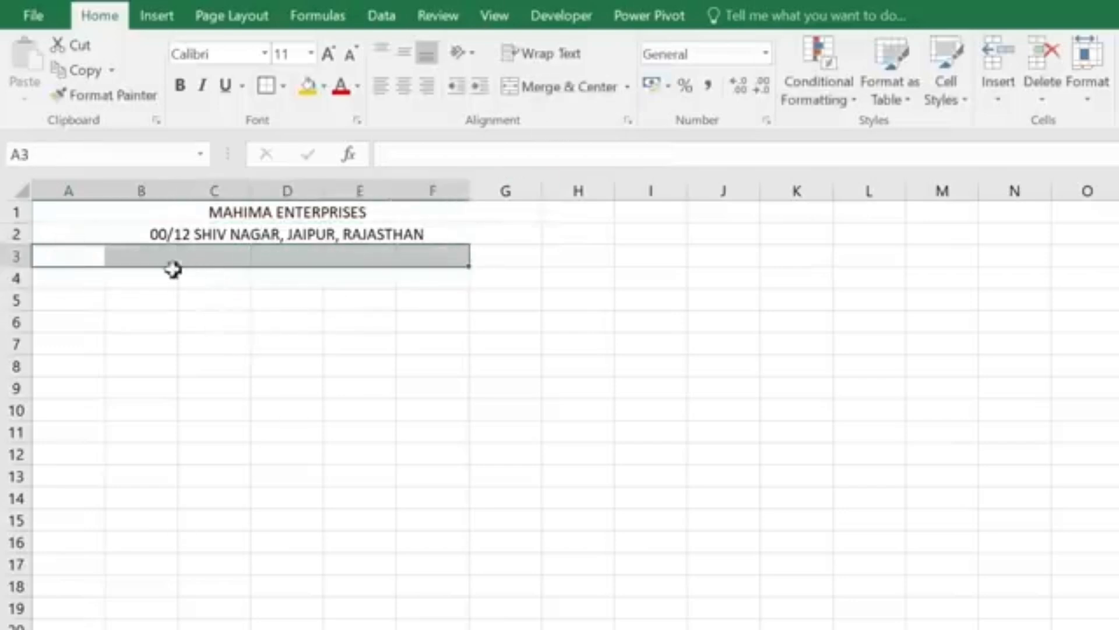
pyautogui.click(551, 88)
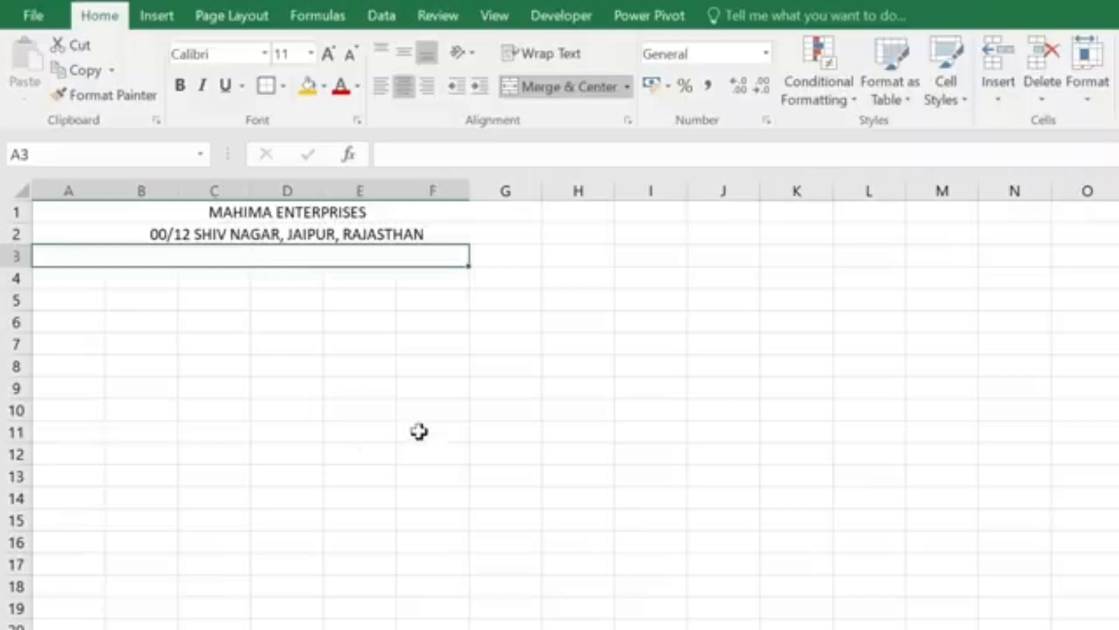
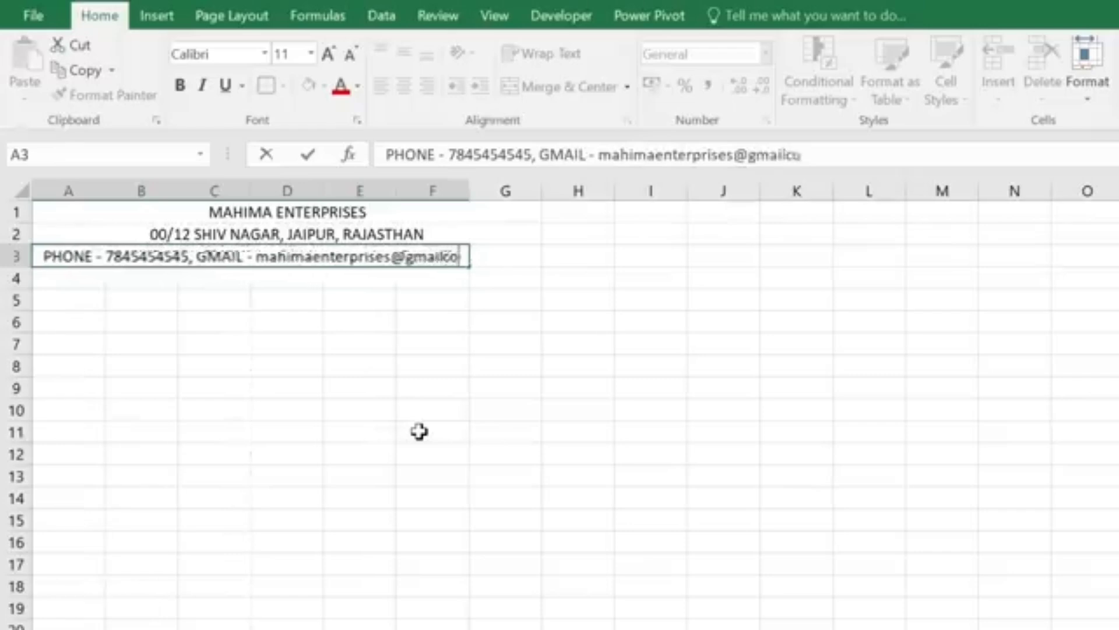
pyautogui.hotkey('ctrl', 'Return')
# Step: Widen columns C through F so the header lines fit
pyautogui.moveTo(253, 188); pyautogui.dragTo(275, 188)
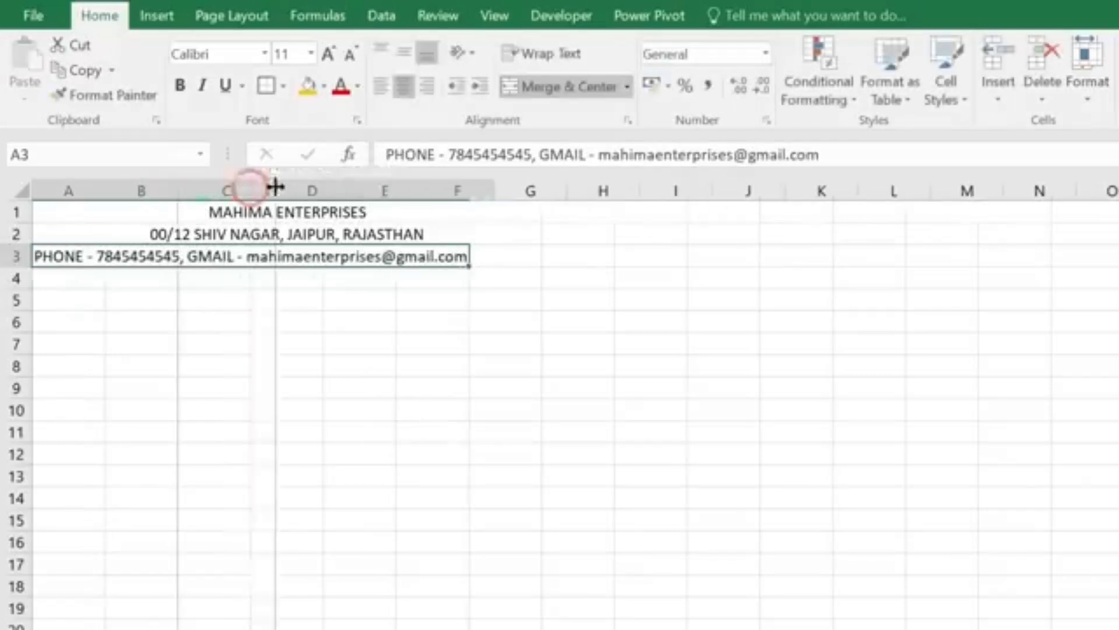
pyautogui.moveTo(349, 183); pyautogui.dragTo(366, 185)
pyautogui.moveTo(439, 187); pyautogui.dragTo(457, 185)
pyautogui.moveTo(527, 190); pyautogui.dragTo(555, 191)
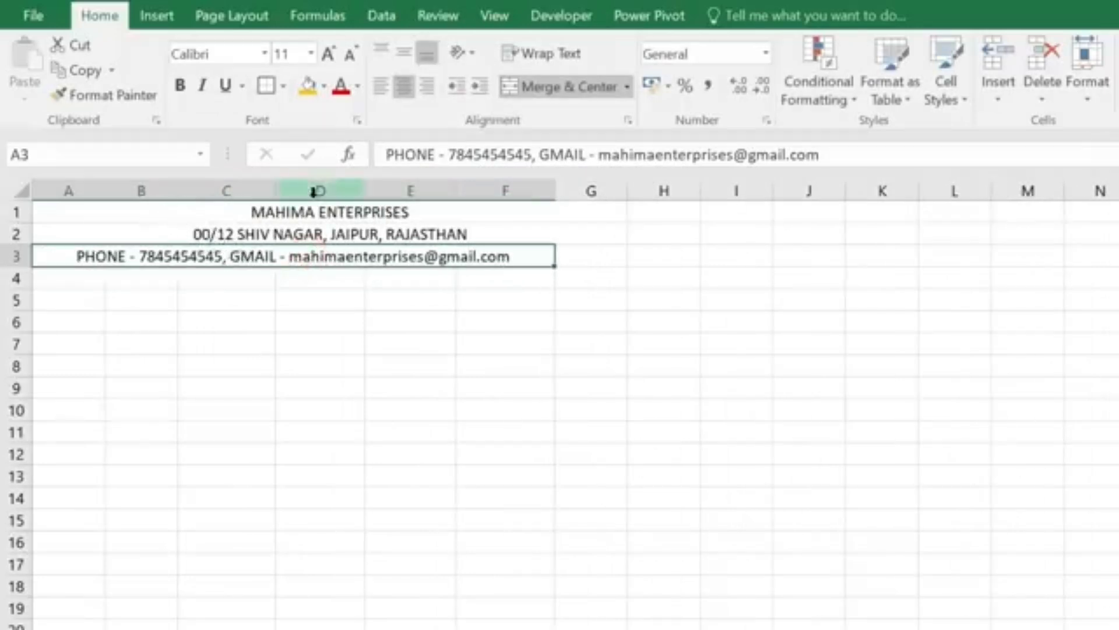
# Step: Format the MAHIMA ENTERPRISES title as bold Copperplate Gothic Bold, size 26
pyautogui.click(290, 212)
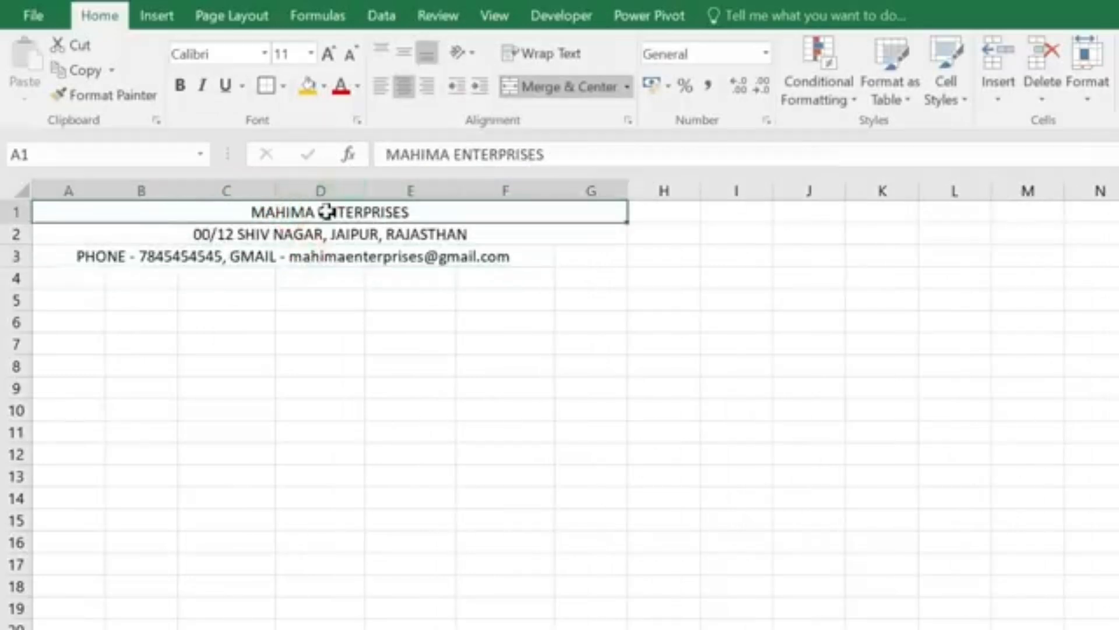
pyautogui.click(264, 53)
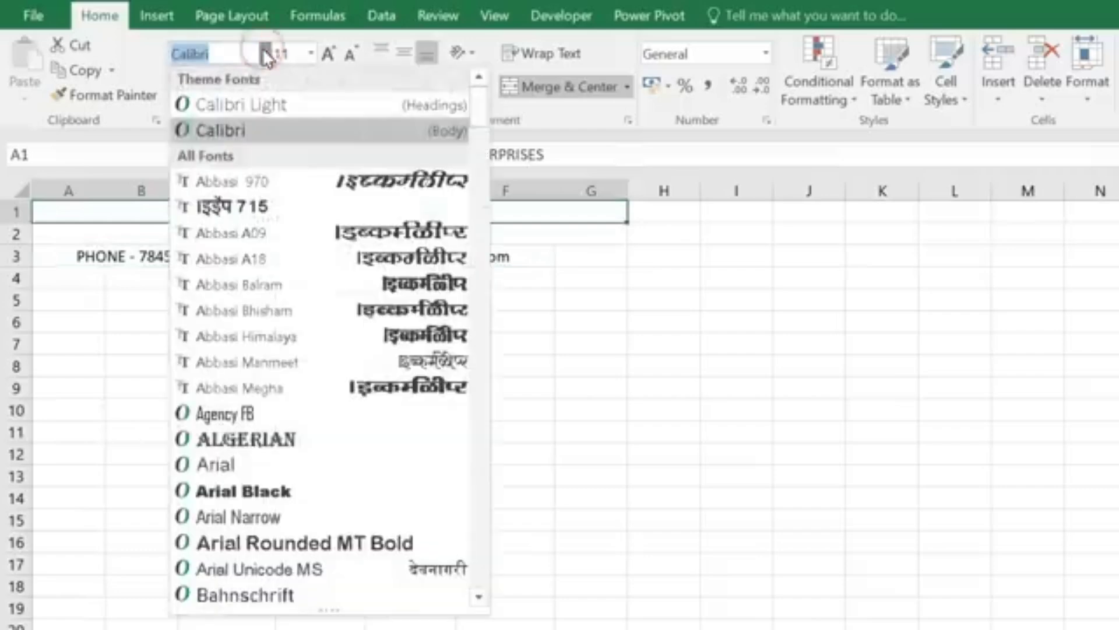
pyautogui.scroll(-5, 253, 434)
pyautogui.scroll(-12, 254, 434)
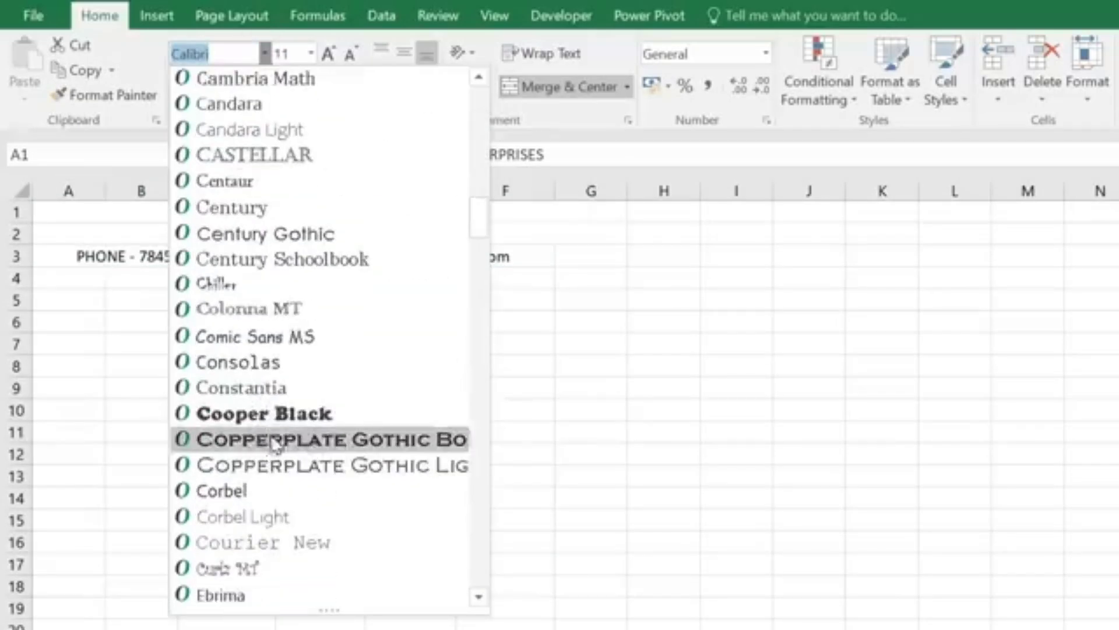
pyautogui.click(275, 442)
pyautogui.click(328, 53)
pyautogui.click(328, 53)
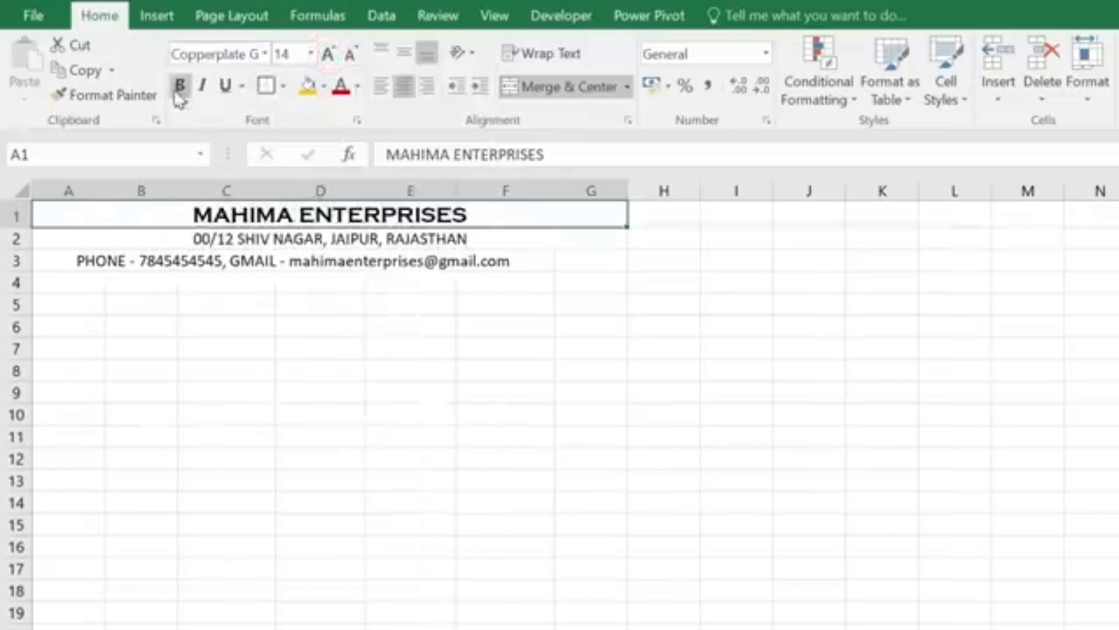
pyautogui.click(180, 86)
pyautogui.click(328, 53)
pyautogui.click(328, 54)
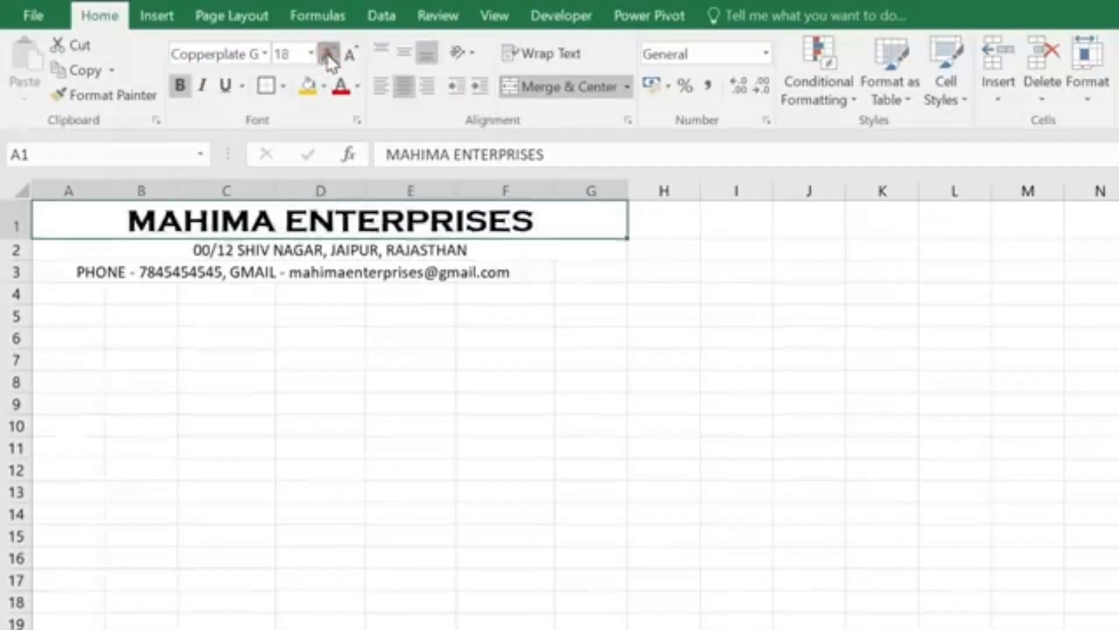
pyautogui.click(328, 54)
pyautogui.click(328, 54)
pyautogui.click(329, 54)
pyautogui.click(329, 53)
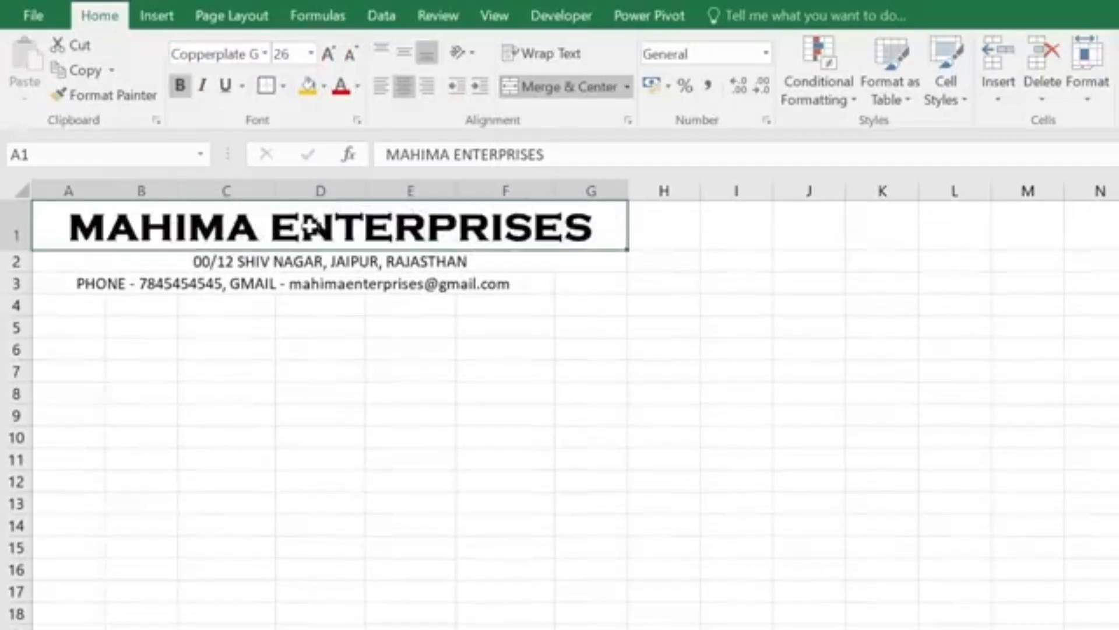
# Step: Set the address line to bold Cambria and make the contact line bold
pyautogui.click(312, 261)
pyautogui.click(265, 54)
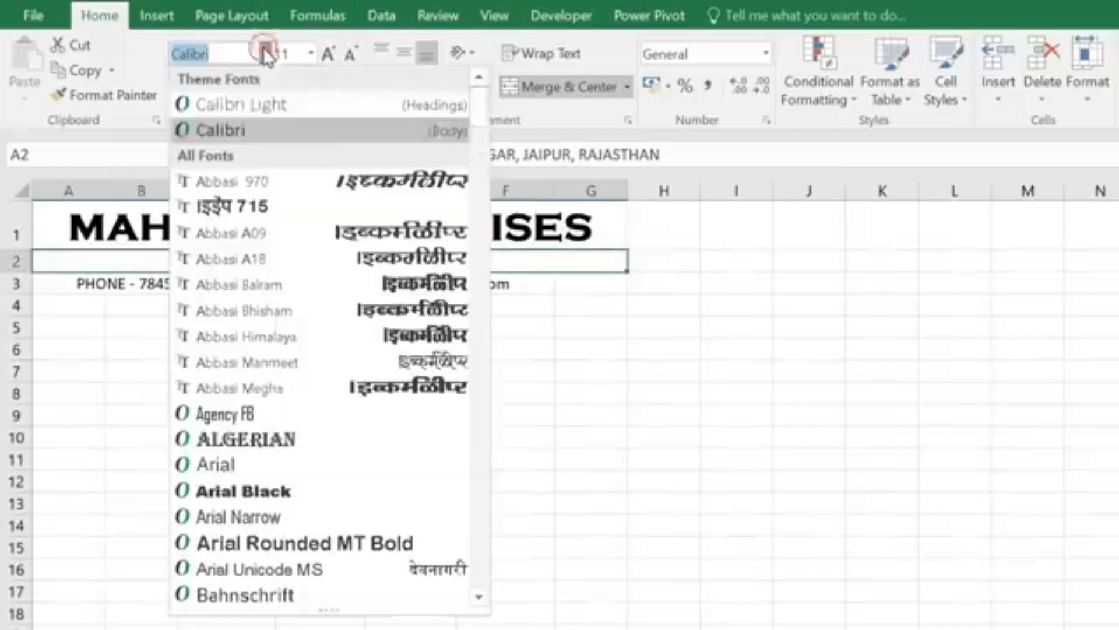
pyautogui.scroll(-3, 291, 496)
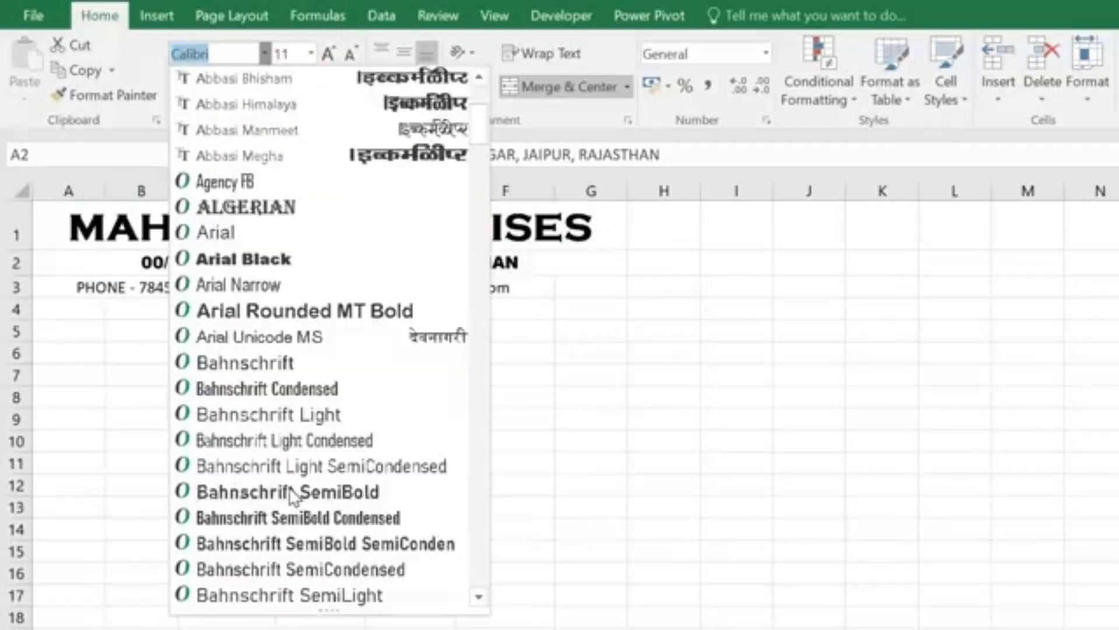
pyautogui.scroll(-10, 289, 493)
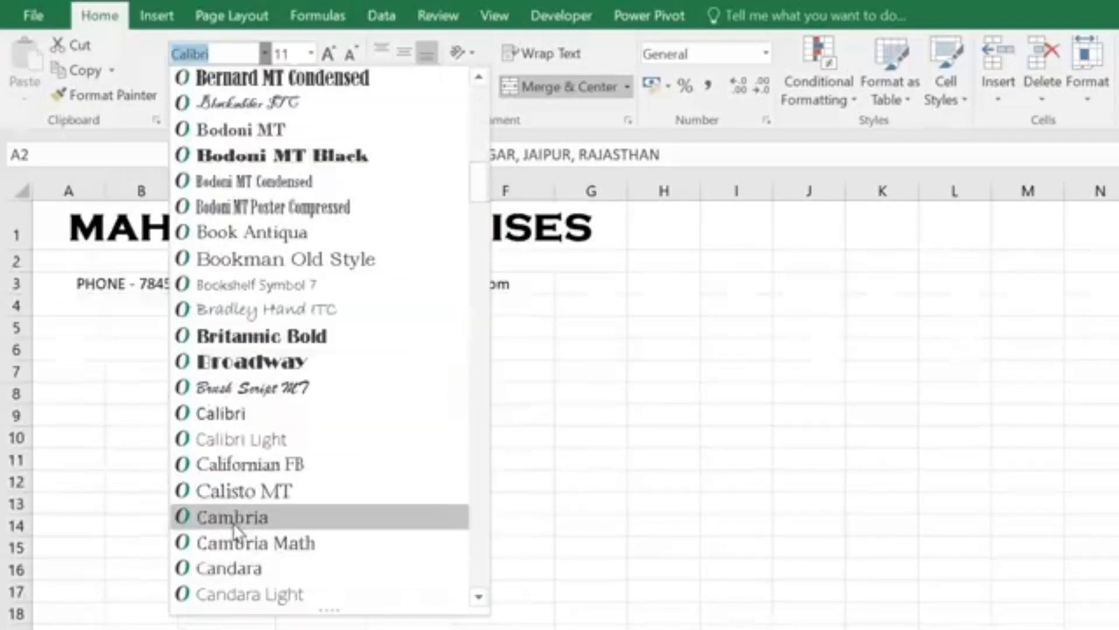
pyautogui.click(235, 519)
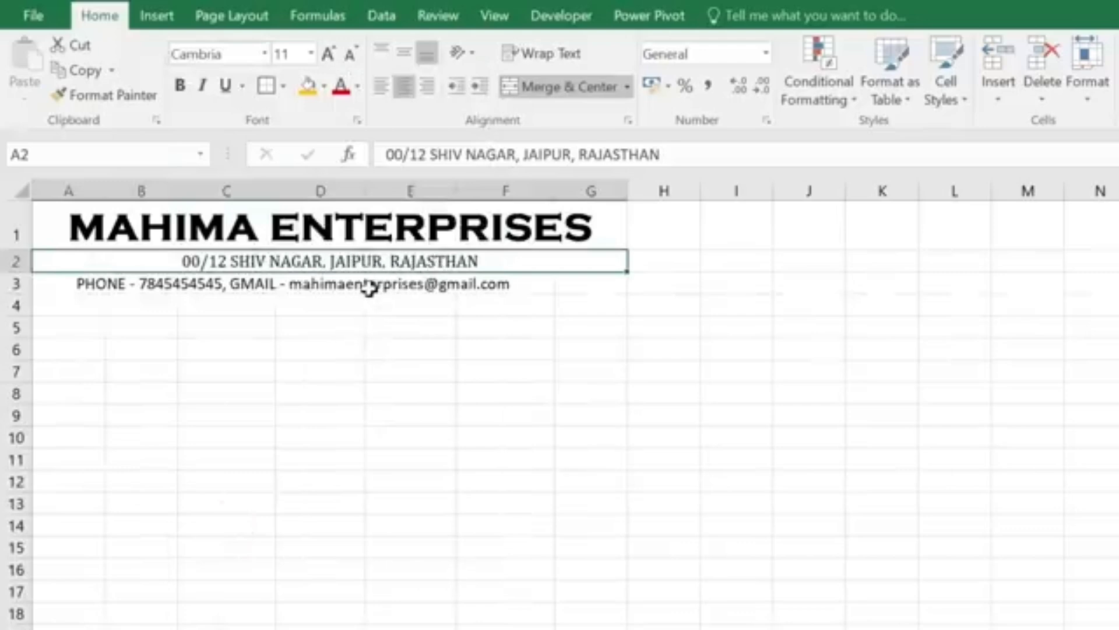
pyautogui.click(180, 85)
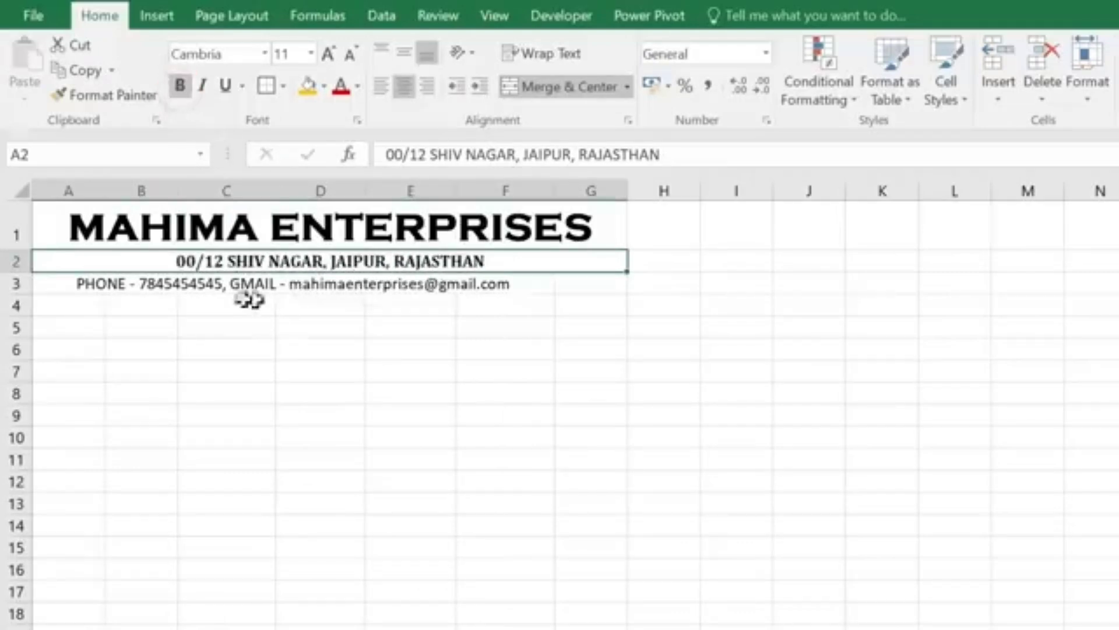
pyautogui.click(239, 284)
pyautogui.click(180, 85)
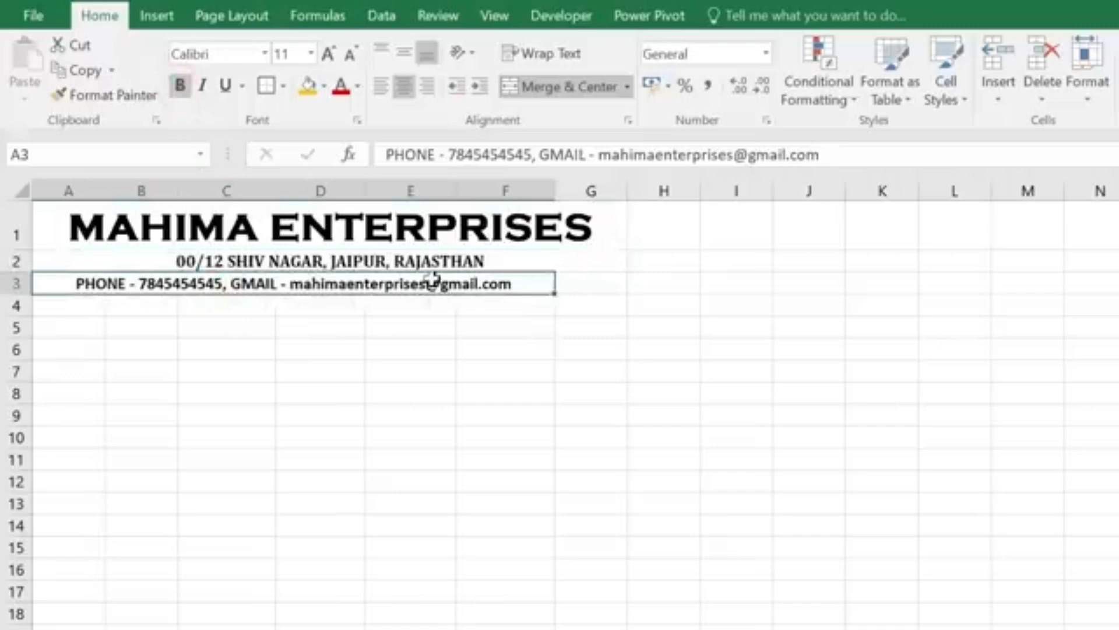
# Step: Re-merge and centre the contact line across A3:G3
pyautogui.click(583, 305)
pyautogui.moveTo(67, 283); pyautogui.dragTo(554, 266)
pyautogui.click(564, 88)
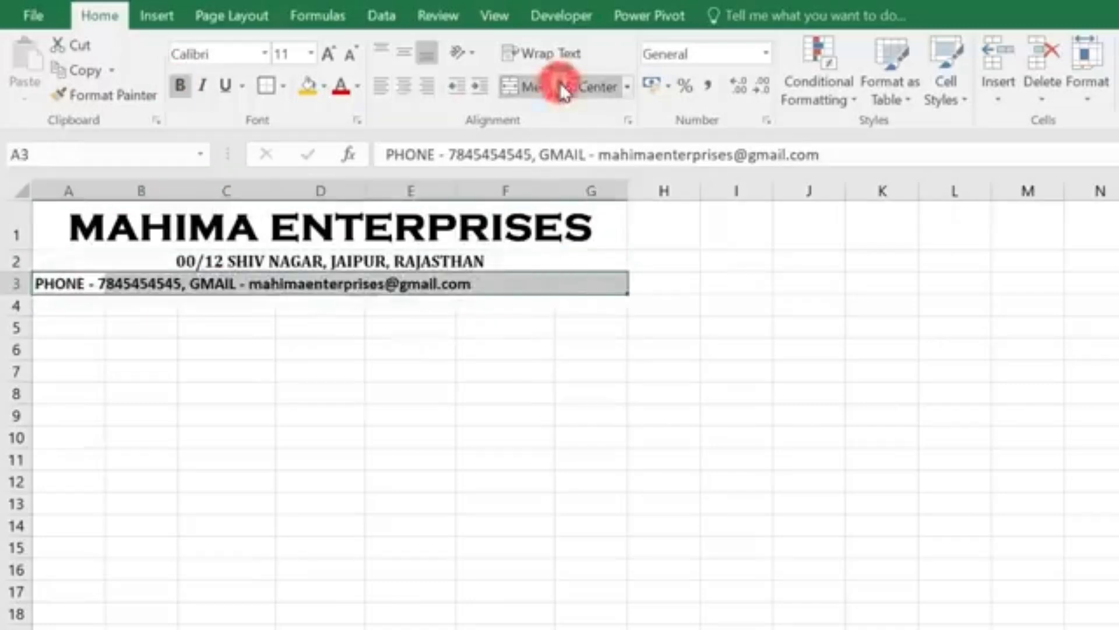
pyautogui.click(563, 87)
pyautogui.click(358, 306)
pyautogui.click(344, 240)
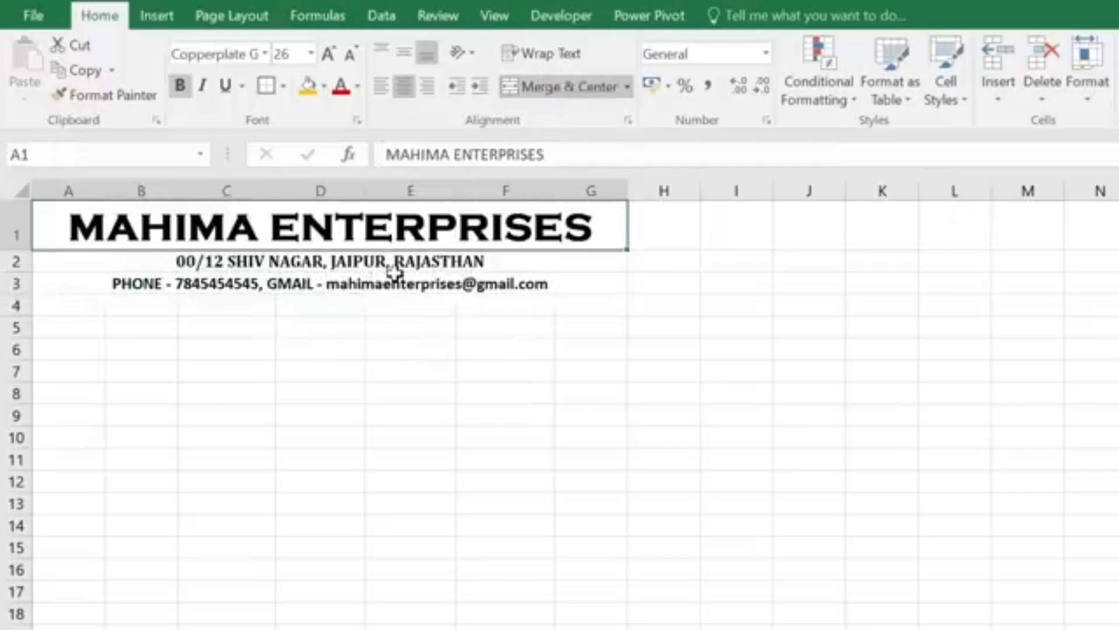
pyautogui.moveTo(60, 222); pyautogui.dragTo(70, 280)
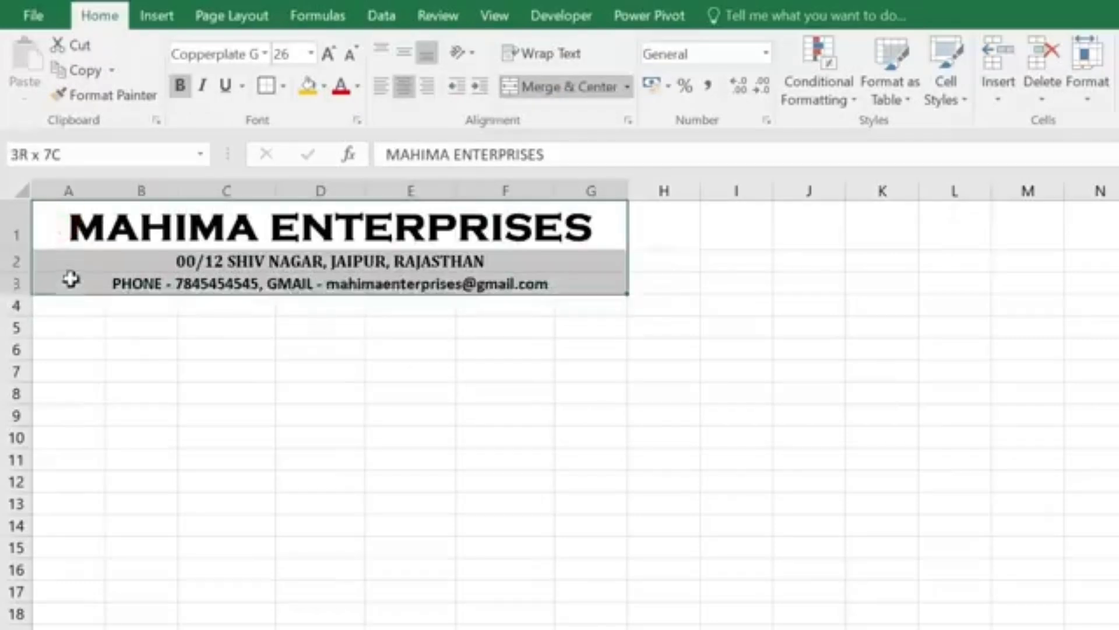
# Step: Fill the header rows A1:G3 with orange
pyautogui.click(324, 86)
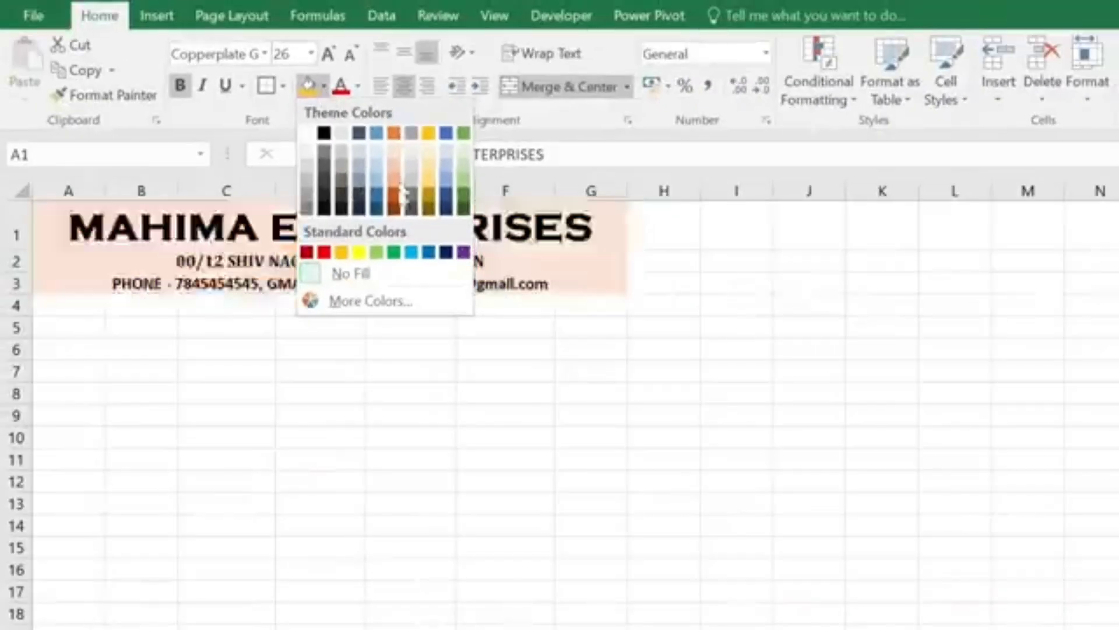
pyautogui.click(342, 253)
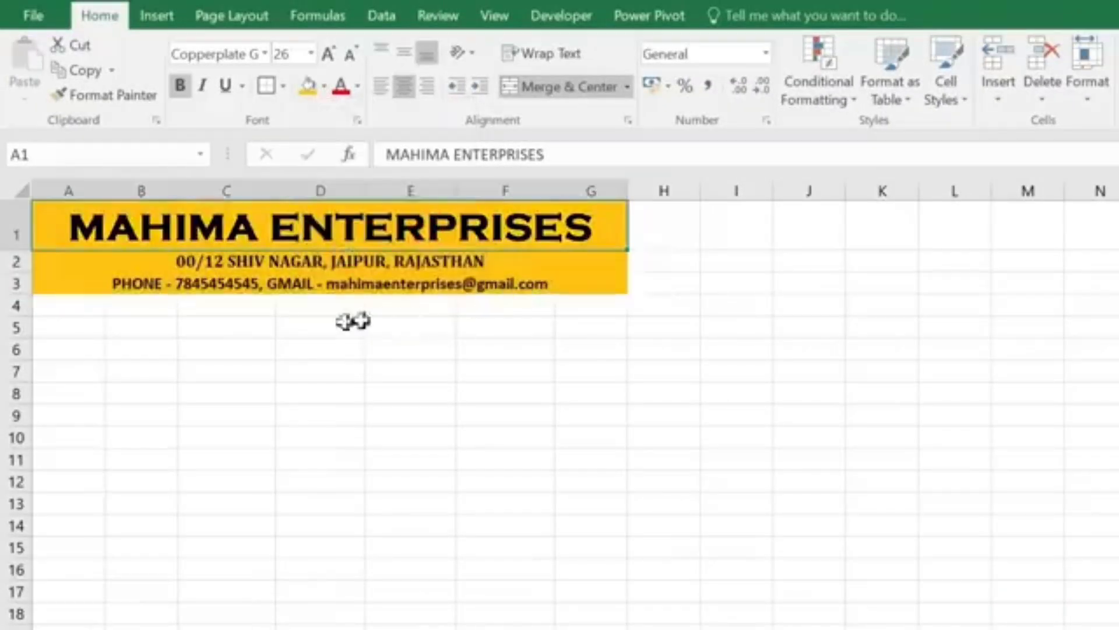
pyautogui.click(63, 305)
pyautogui.moveTo(95, 307); pyautogui.dragTo(609, 306)
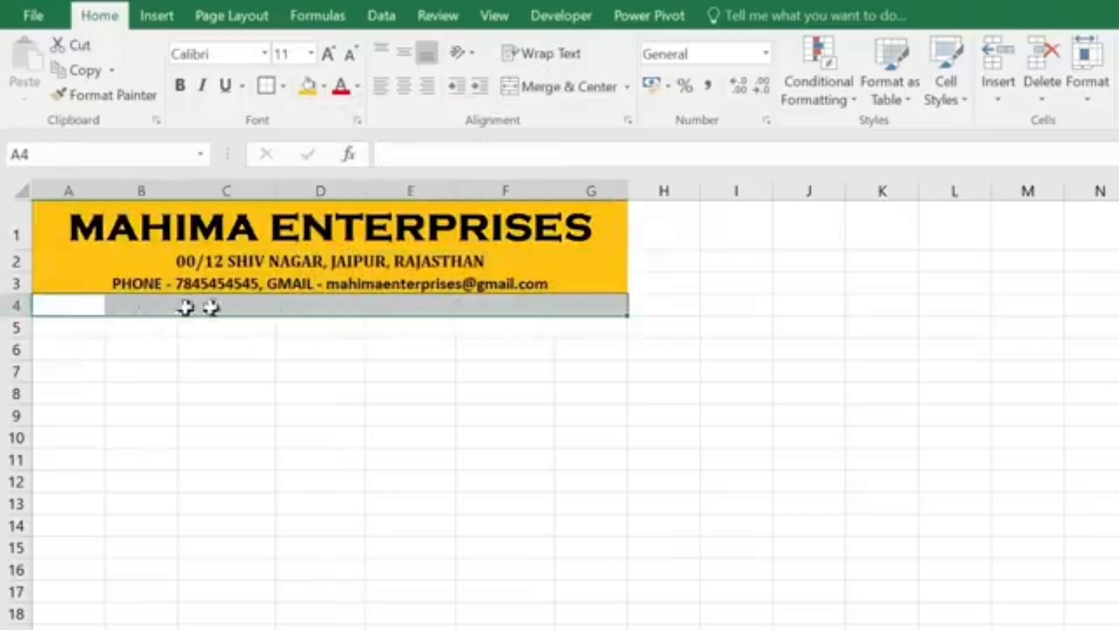
# Step: Add INVOICE in merged A4:G4, formatted bold 14-pt Arial Black
pyautogui.click(556, 98)
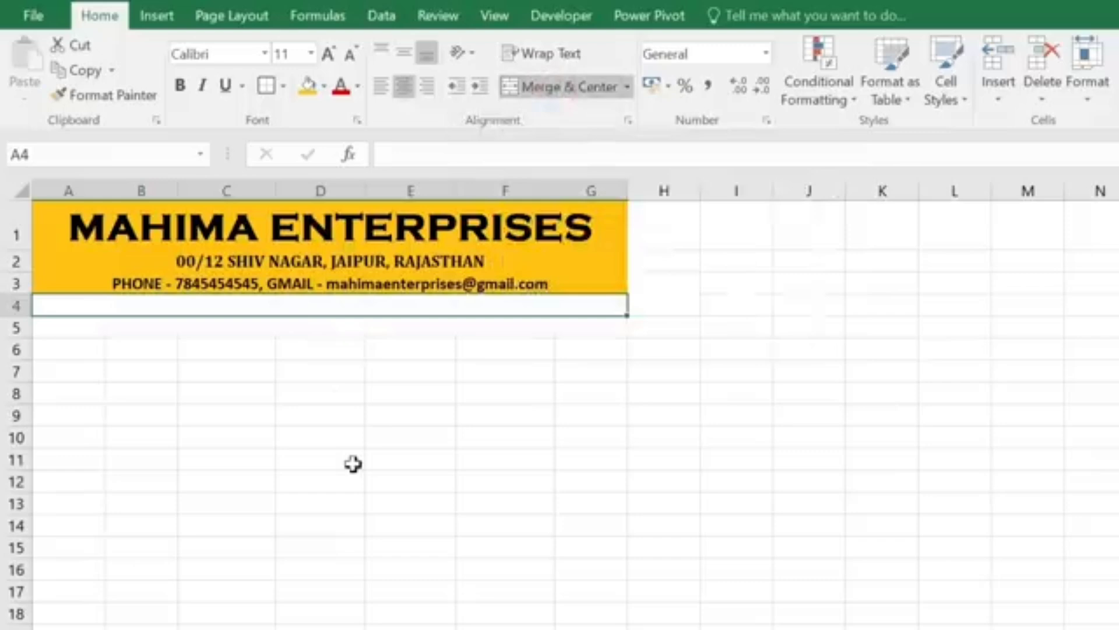
pyautogui.write('INVOICE')
pyautogui.press('Return')
pyautogui.click(331, 303)
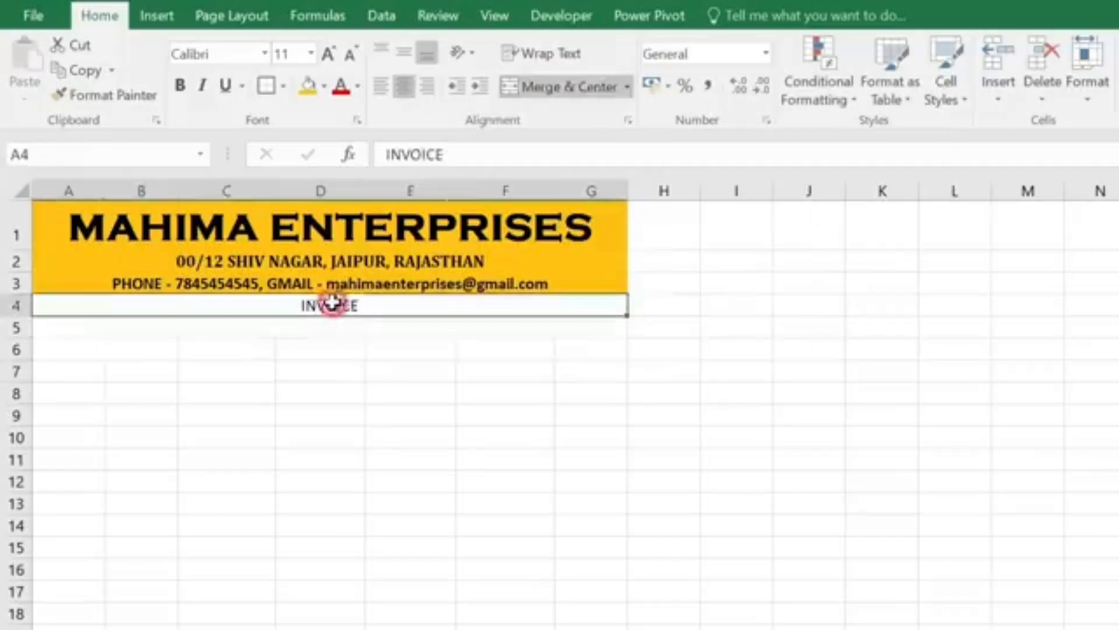
pyautogui.click(180, 85)
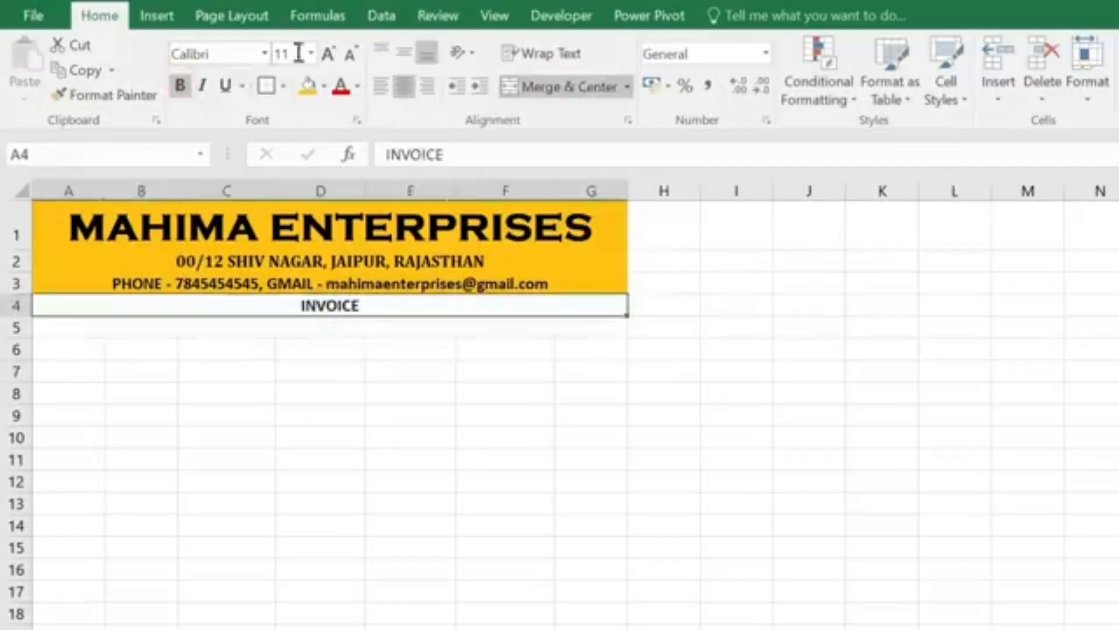
pyautogui.click(328, 53)
pyautogui.click(328, 53)
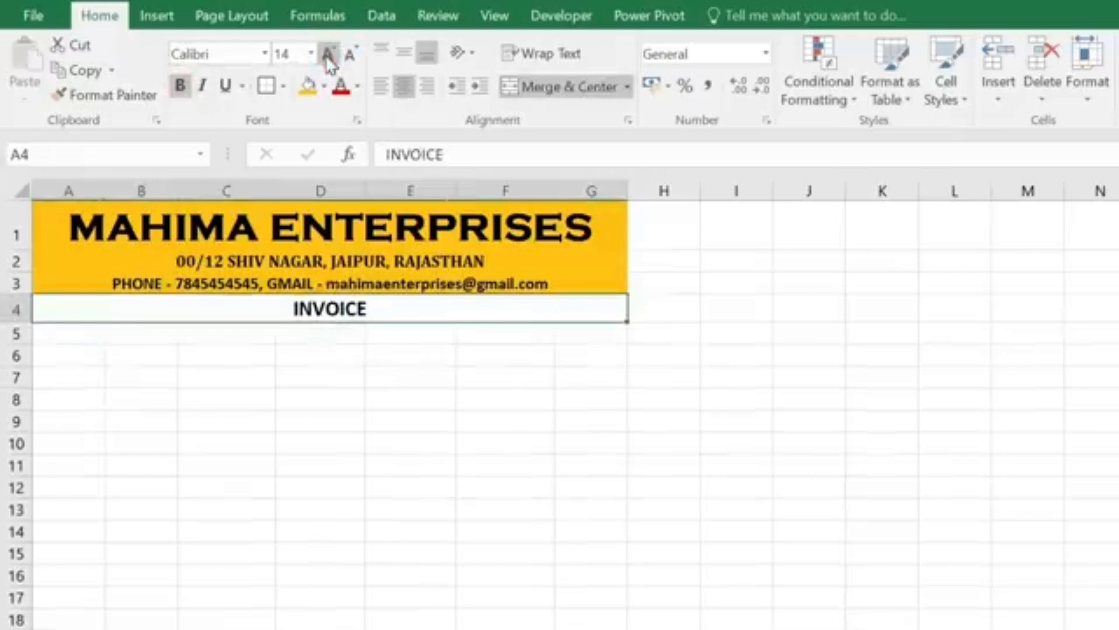
pyautogui.click(264, 54)
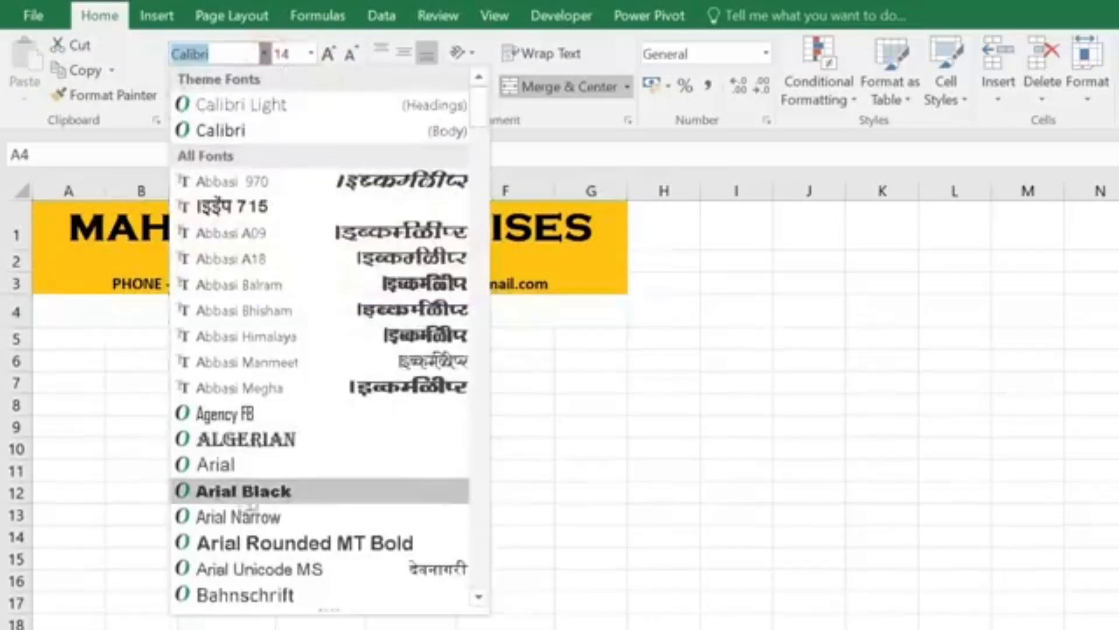
pyautogui.click(274, 496)
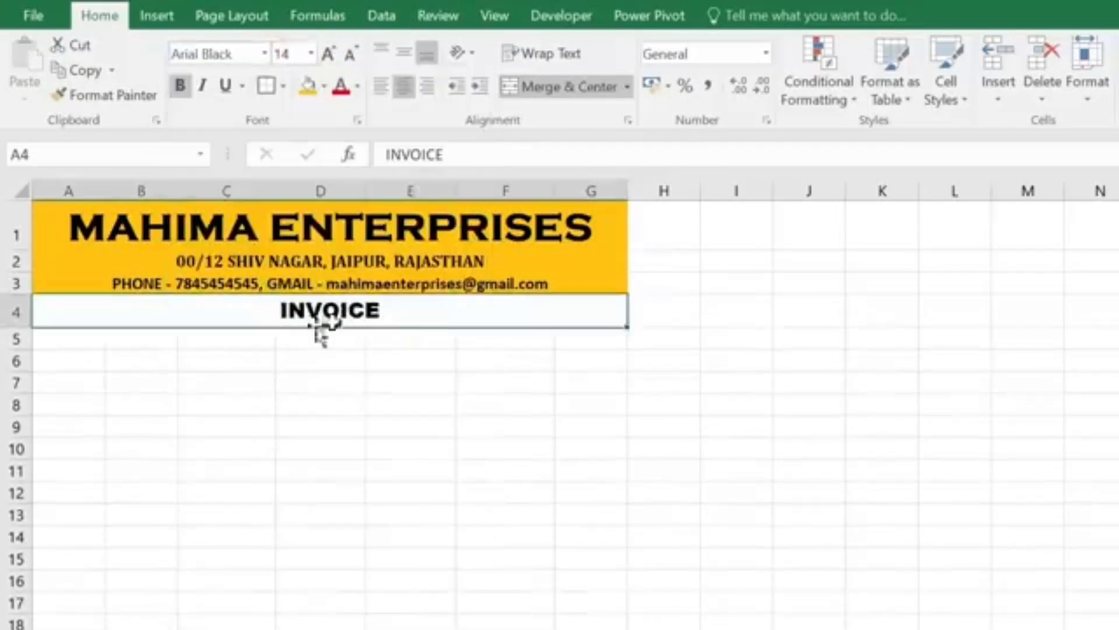
# Step: Merge cells A5 and B5 into one cell
pyautogui.click(321, 383)
pyautogui.moveTo(79, 342); pyautogui.dragTo(145, 340)
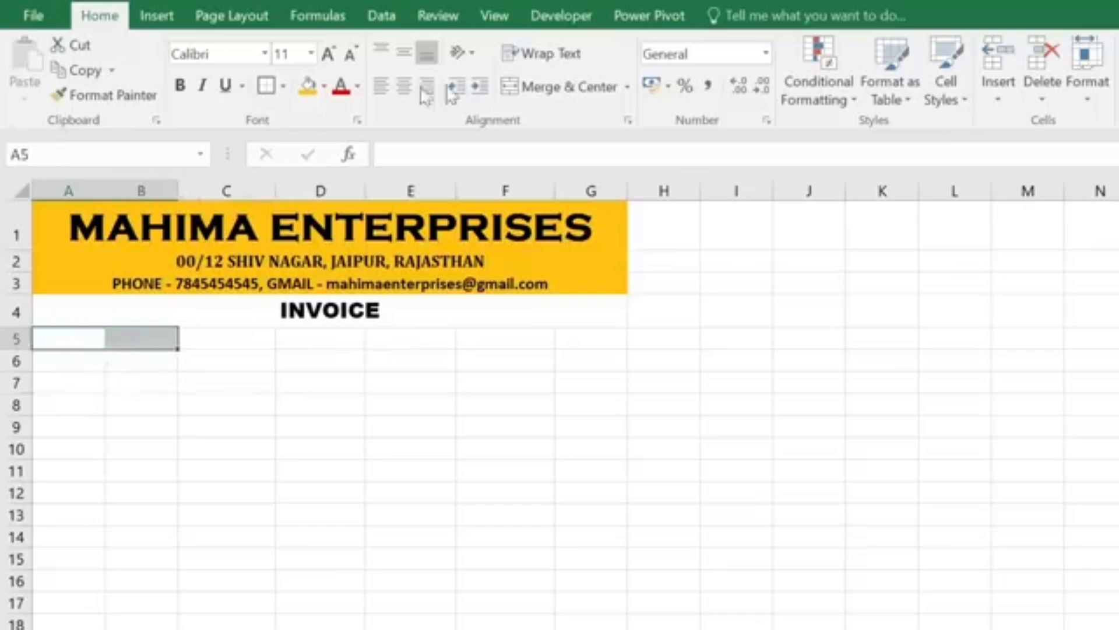
pyautogui.click(594, 88)
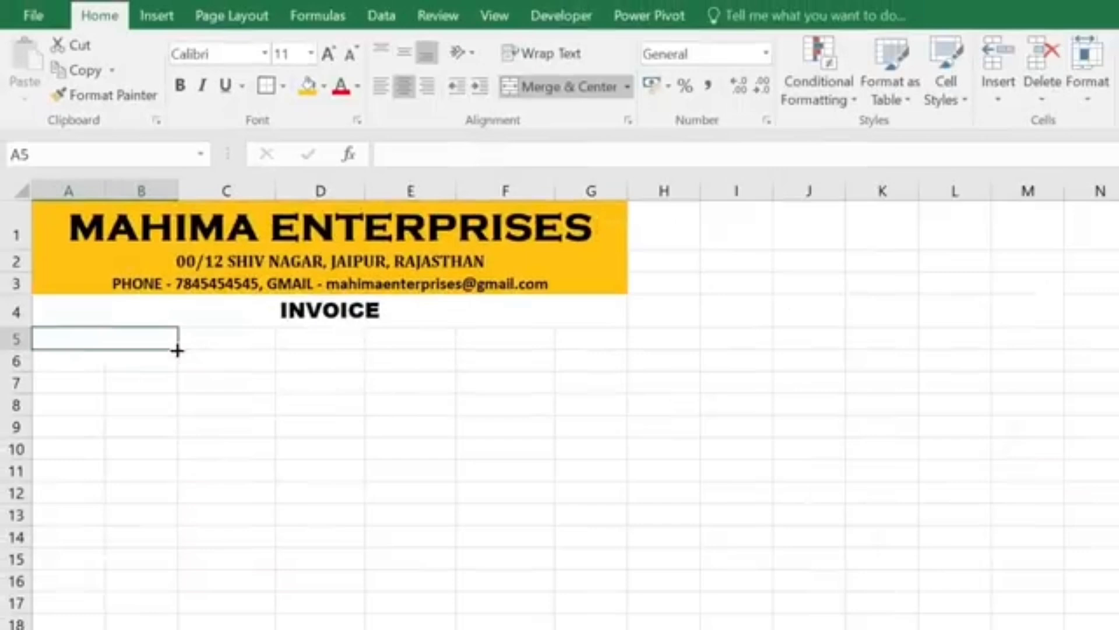
# Step: Copy the merged A5 down to A6, widen column B, and enter COSTUMER'S NAME and INVOICE DATE labels
pyautogui.moveTo(177, 349); pyautogui.dragTo(176, 364)
pyautogui.click(100, 340)
pyautogui.click(107, 358)
pyautogui.click(100, 336)
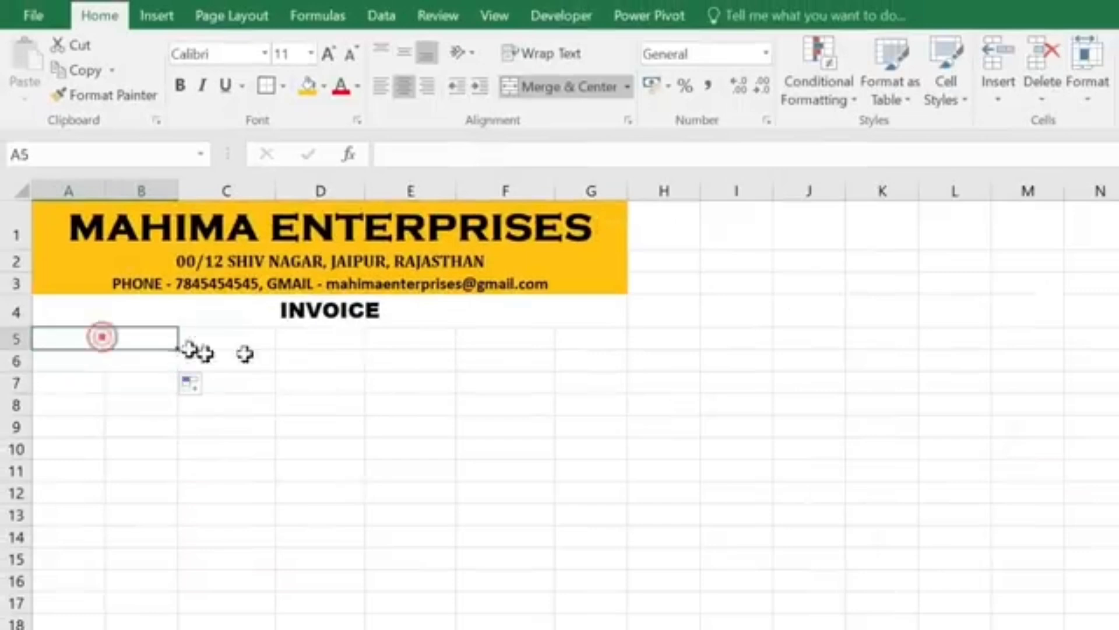
pyautogui.moveTo(178, 191); pyautogui.dragTo(211, 190)
pyautogui.write("COSTUMER'S NAME")
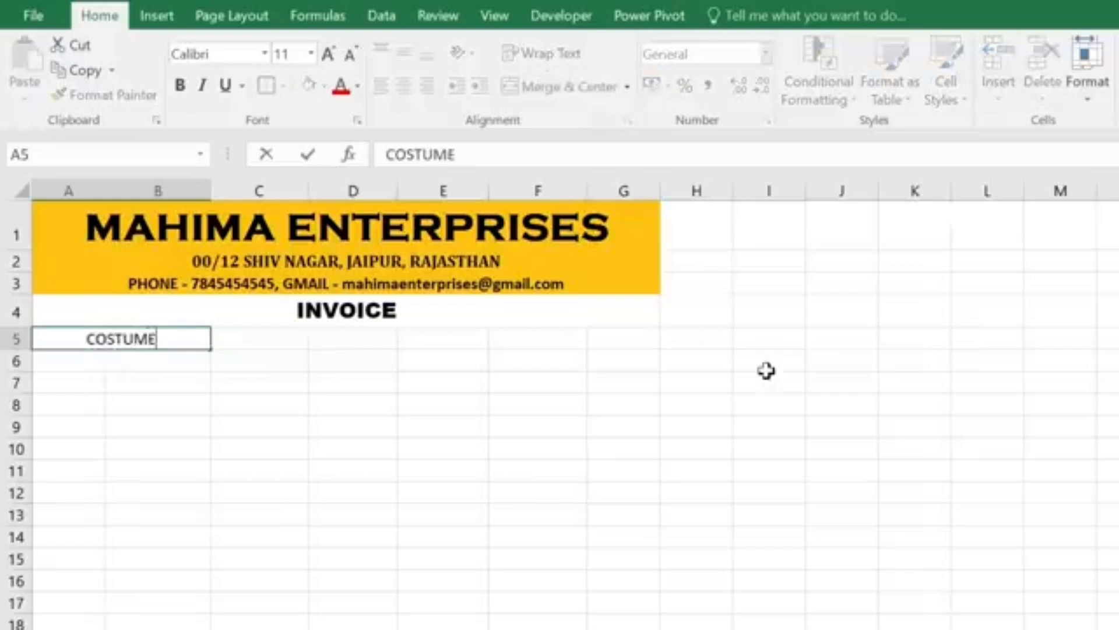
pyautogui.press('Return')
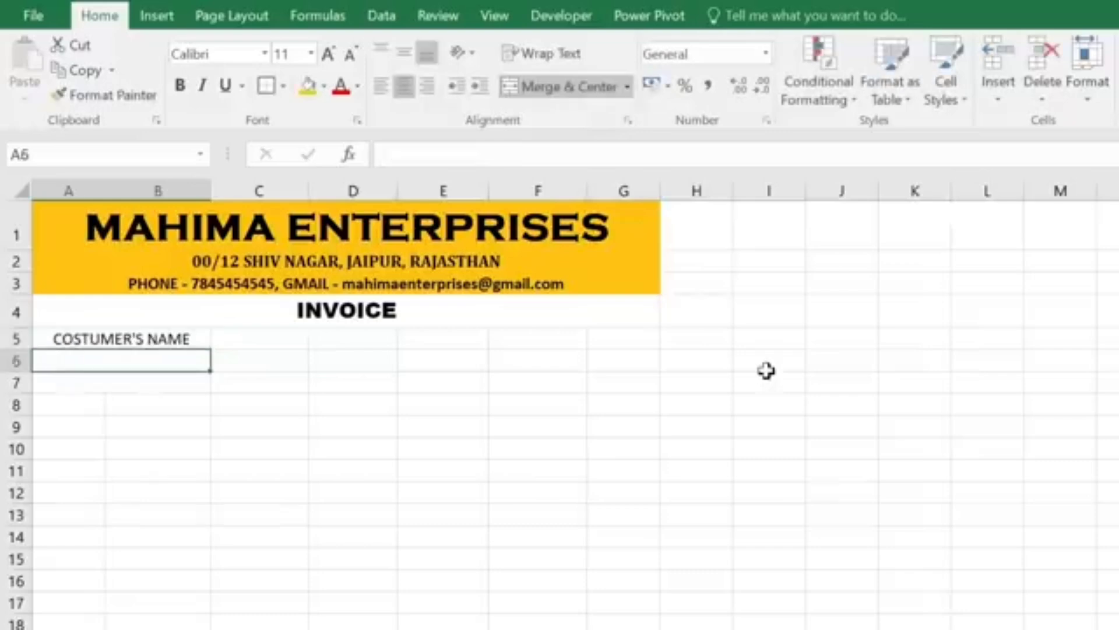
pyautogui.write('INVOICE DATE')
pyautogui.press('Tab')
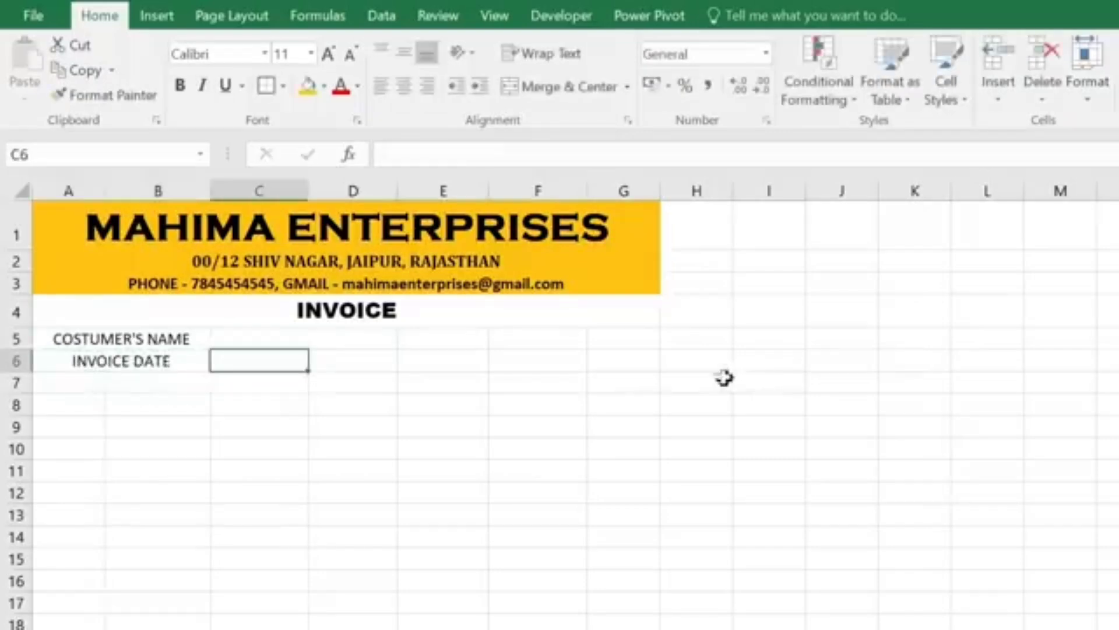
# Step: Merge C5:E5 into one entry cell and copy that layout to C6:E6
pyautogui.moveTo(276, 338); pyautogui.dragTo(395, 344)
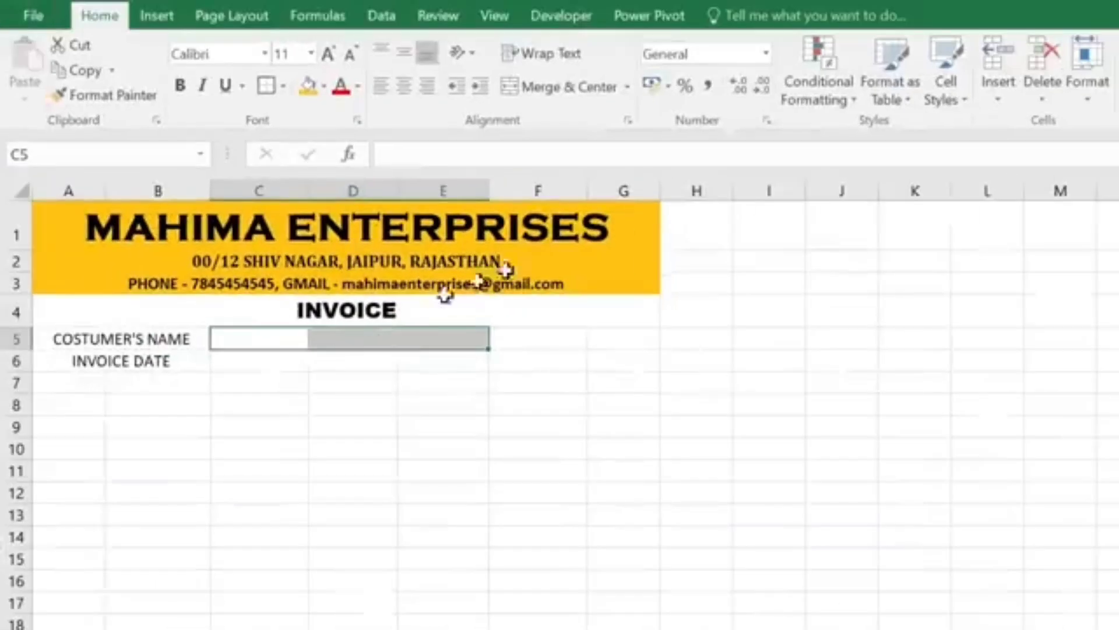
pyautogui.click(551, 86)
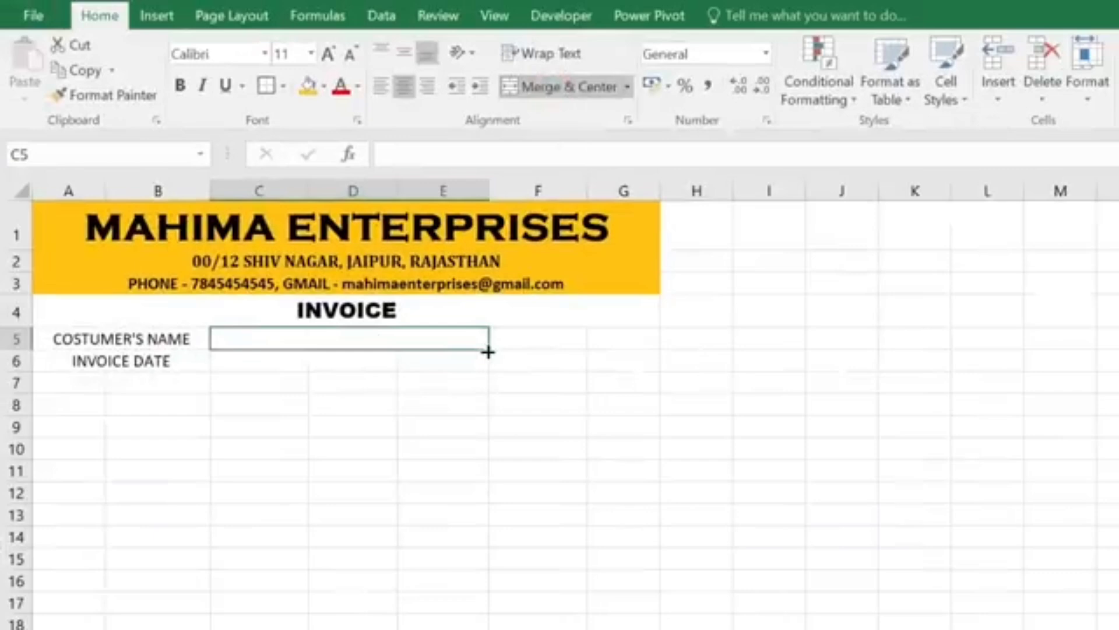
pyautogui.moveTo(488, 353); pyautogui.dragTo(490, 362)
# Step: Merge F5:G5 into one cell and copy that layout down to F6:G6
pyautogui.click(545, 337)
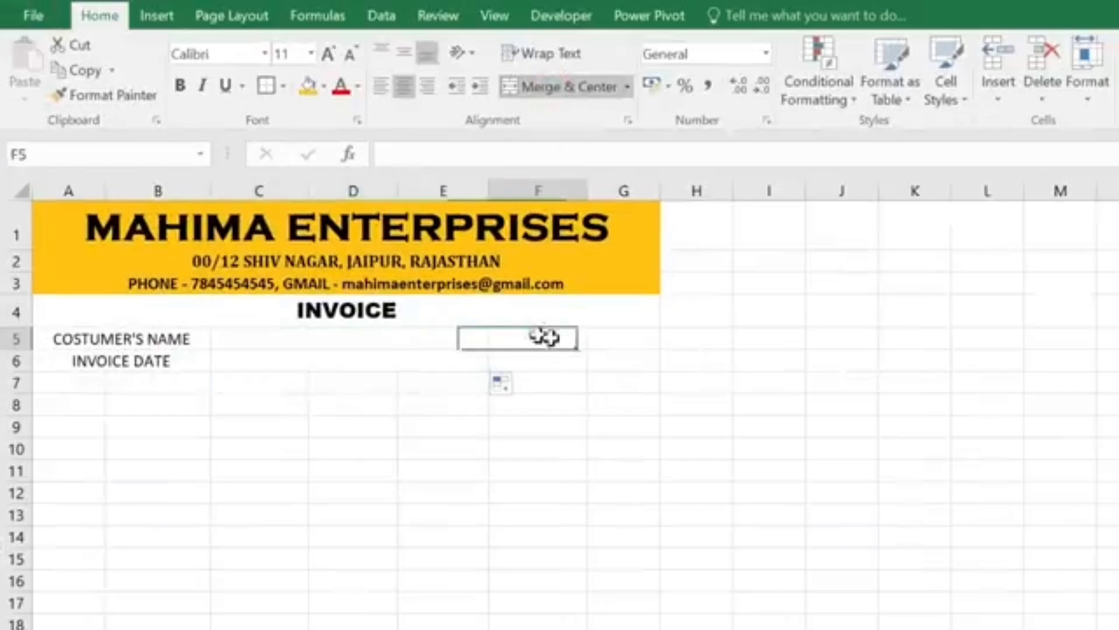
pyautogui.moveTo(545, 337); pyautogui.dragTo(625, 378)
pyautogui.click(569, 88)
pyautogui.click(595, 360)
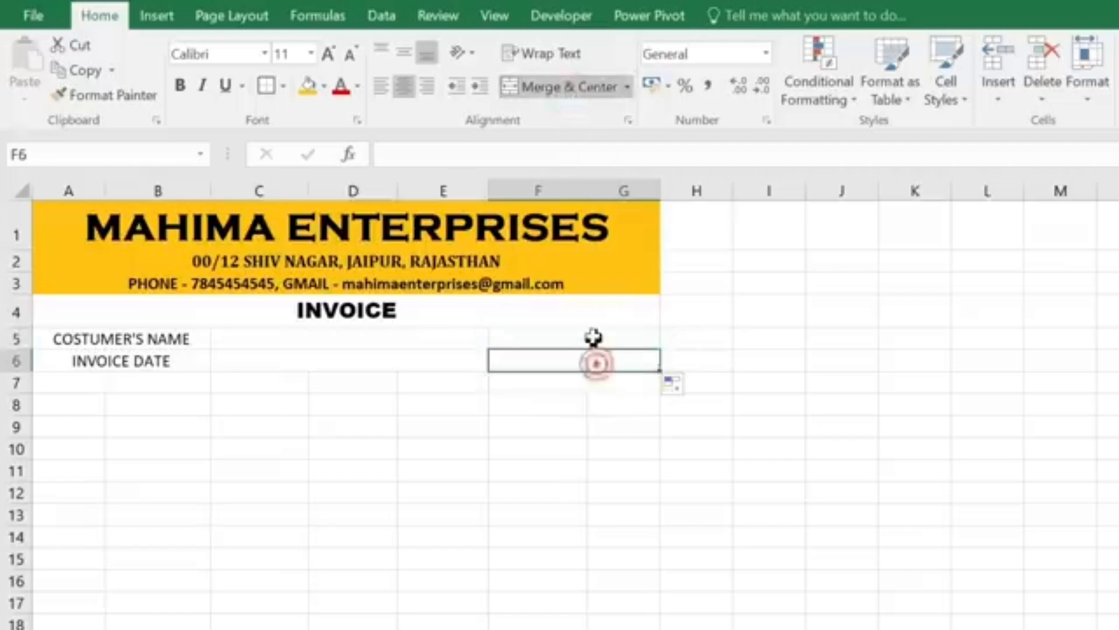
pyautogui.click(592, 336)
pyautogui.click(362, 339)
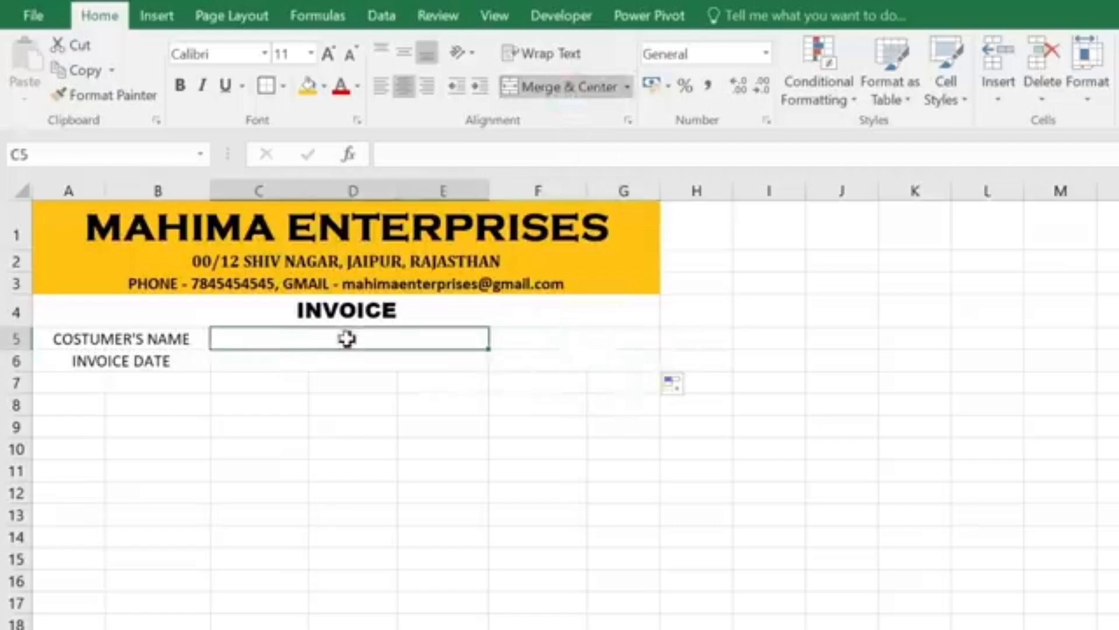
pyautogui.click(348, 363)
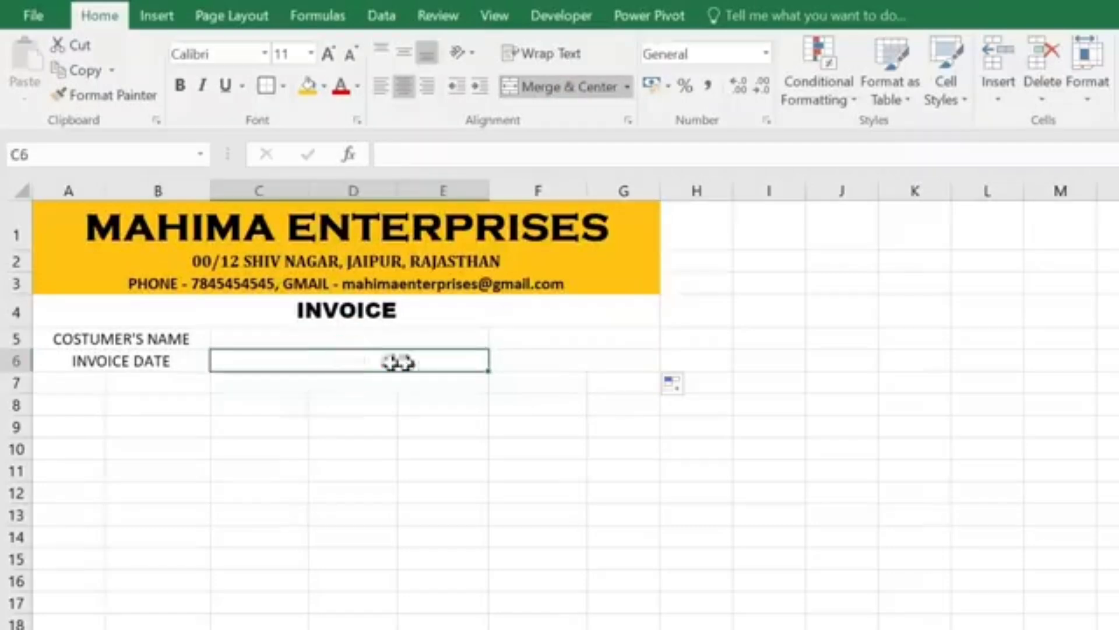
pyautogui.click(578, 340)
# Step: Enter INVOICE NO. in F5 and left-align cells A5:E6
pyautogui.write('INVOICE NO.')
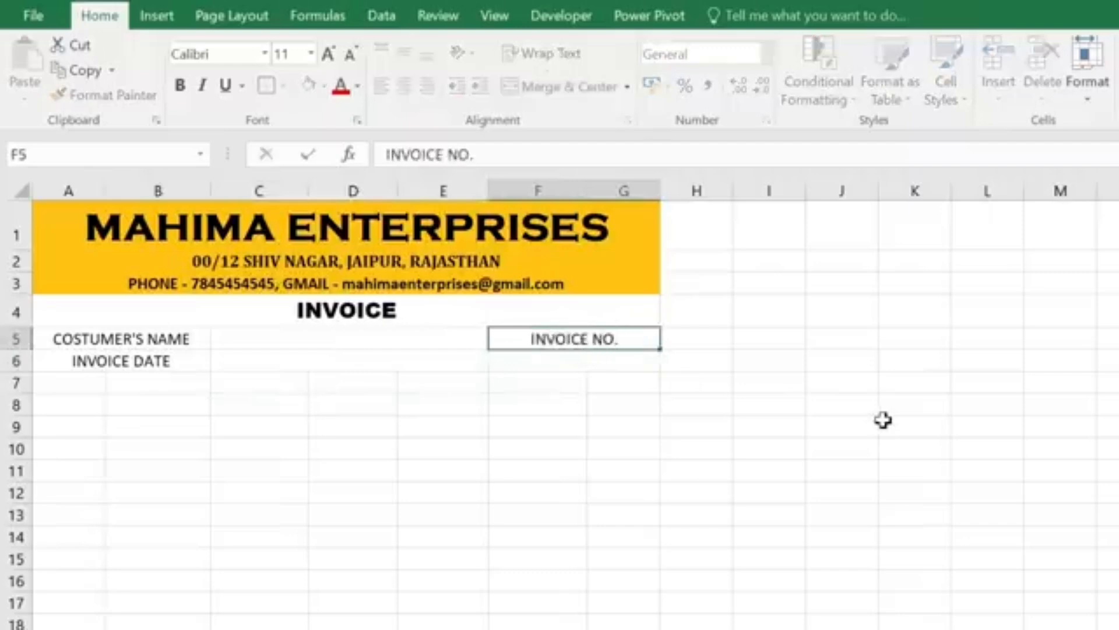
pyautogui.moveTo(87, 338); pyautogui.dragTo(338, 367)
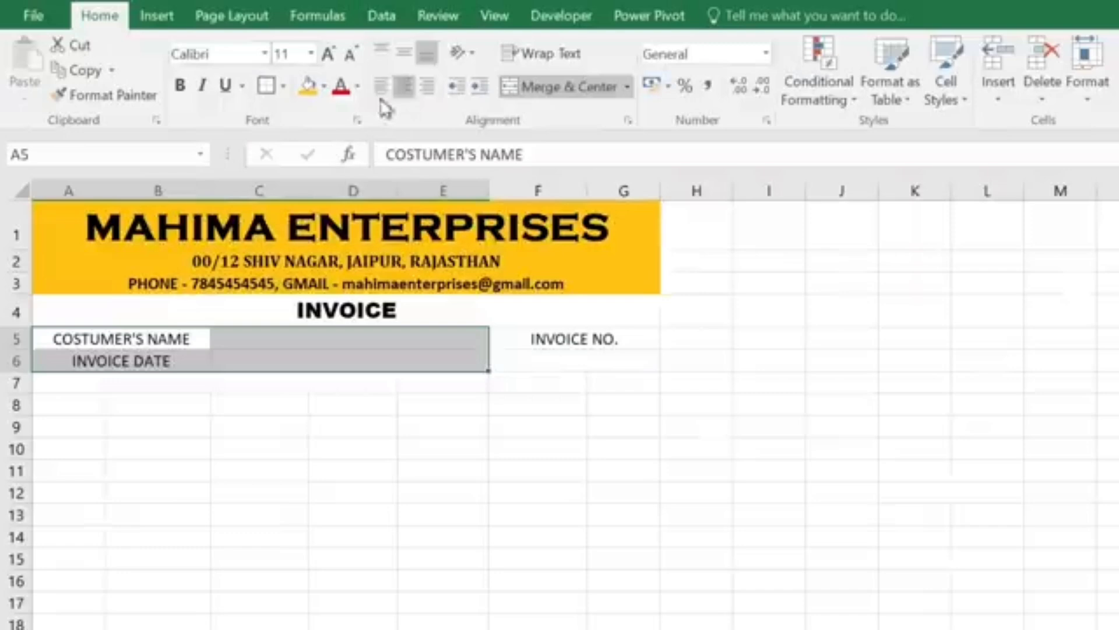
pyautogui.click(376, 94)
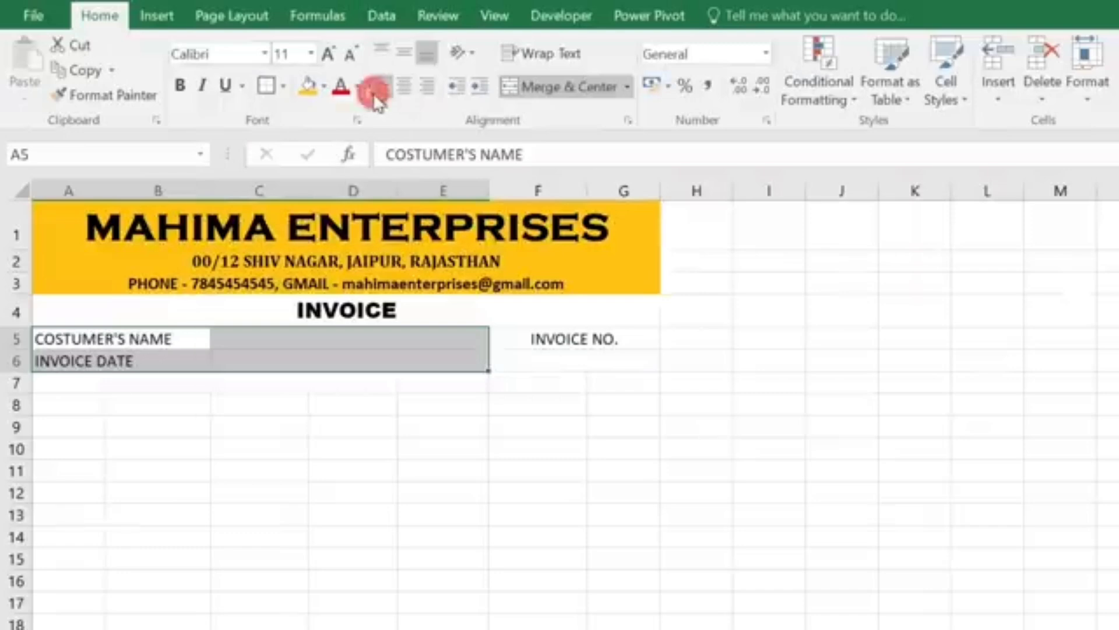
# Step: Make the COSTUMER'S NAME and INVOICE DATE labels bold at 12 pt
pyautogui.click(185, 359)
pyautogui.moveTo(181, 337); pyautogui.dragTo(190, 360)
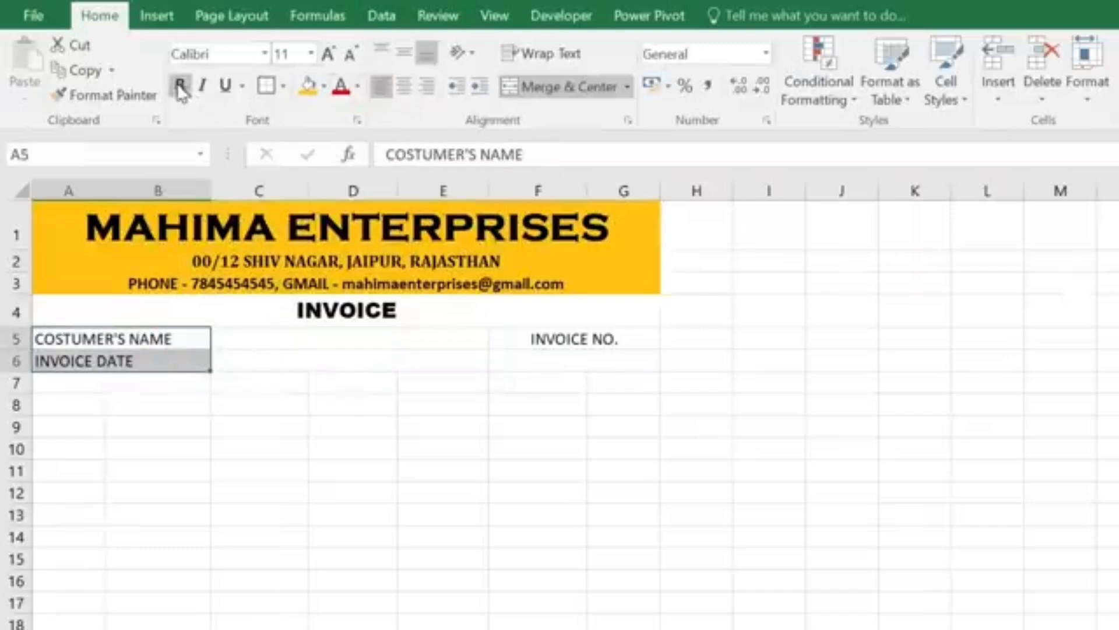
pyautogui.click(181, 87)
pyautogui.click(328, 54)
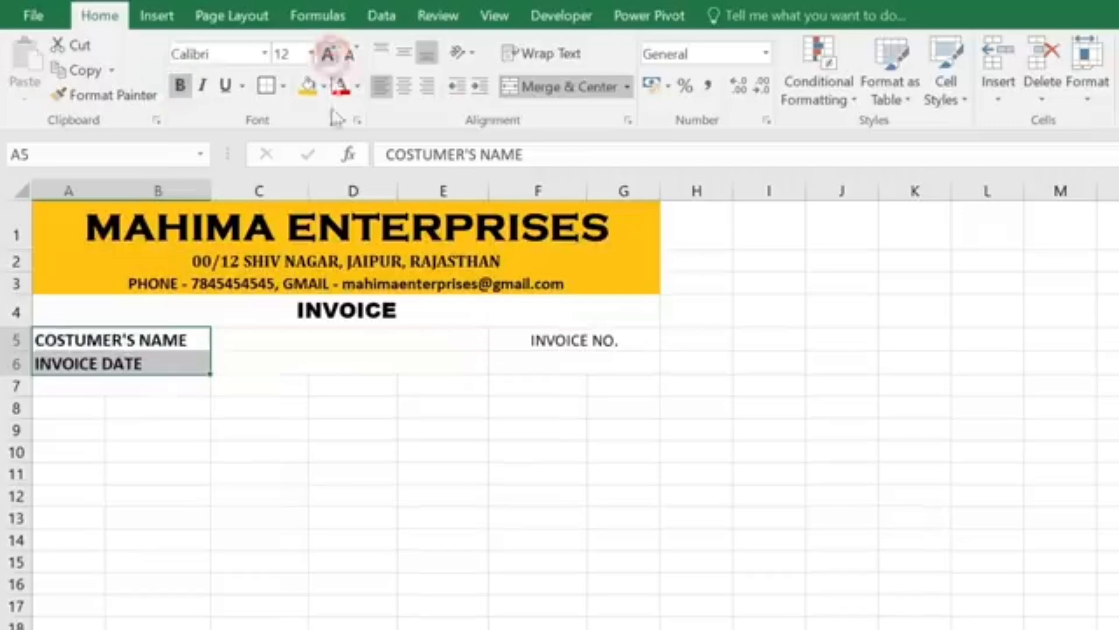
# Step: Enlarge the INVOICE NO. label and make it bold
pyautogui.moveTo(554, 344); pyautogui.dragTo(560, 364)
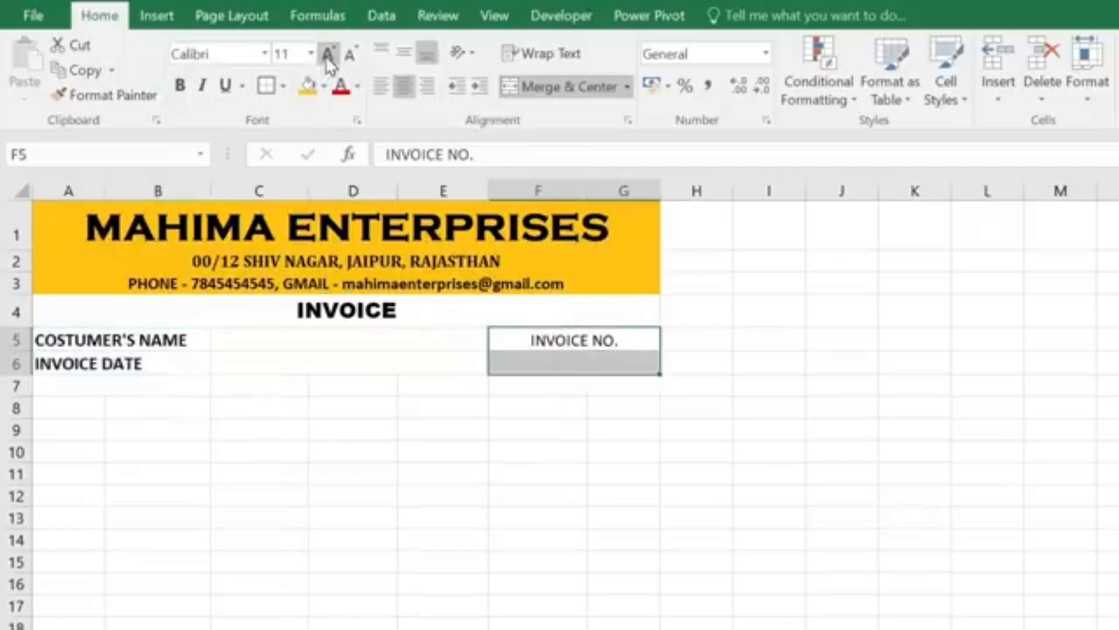
pyautogui.click(328, 54)
pyautogui.click(181, 86)
pyautogui.click(439, 373)
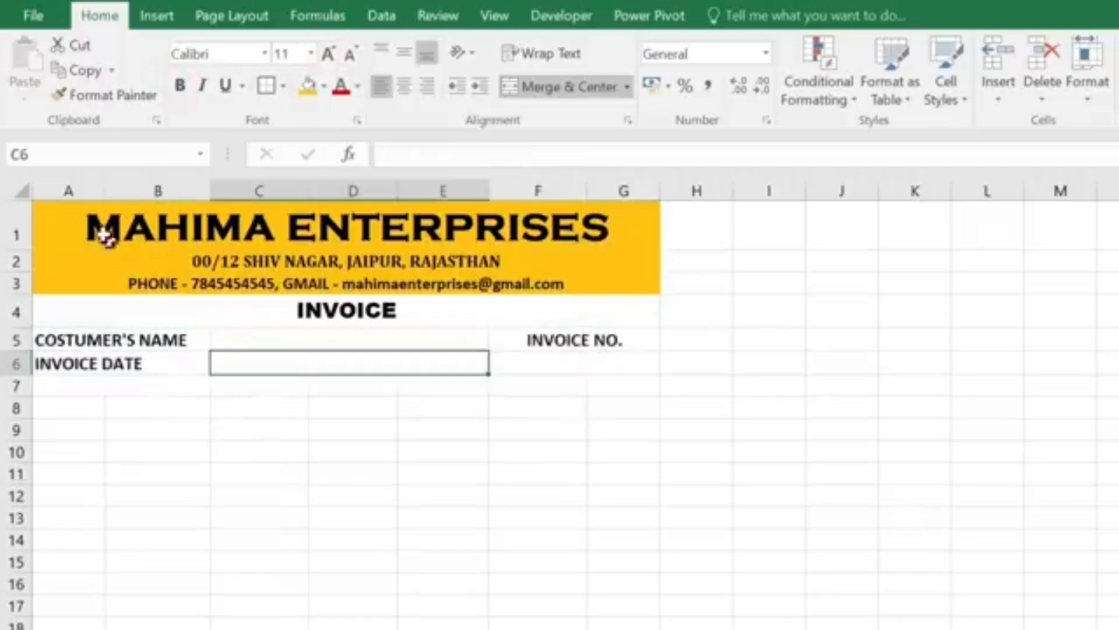
pyautogui.moveTo(104, 235); pyautogui.dragTo(201, 257)
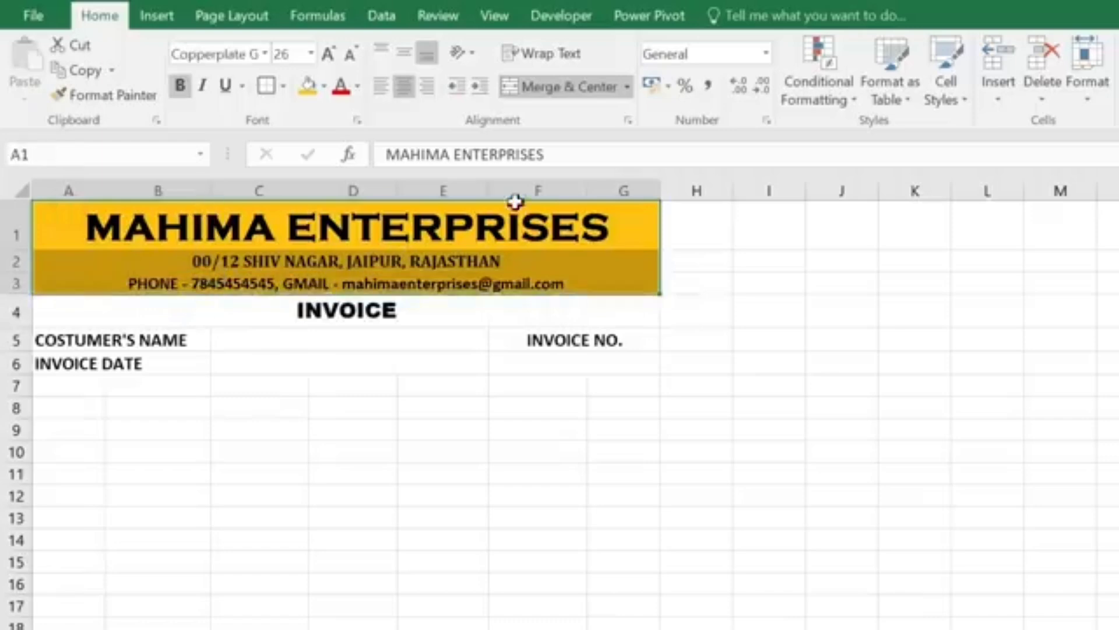
# Step: Give the header block A1:G3 a thick outside border
pyautogui.click(285, 88)
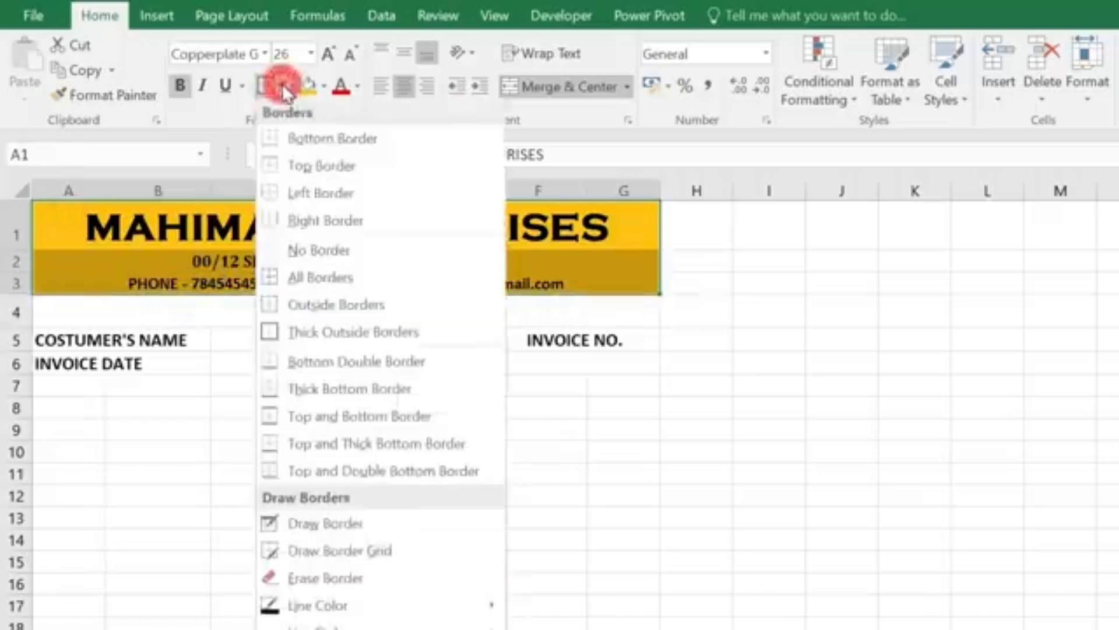
pyautogui.click(330, 337)
pyautogui.click(435, 340)
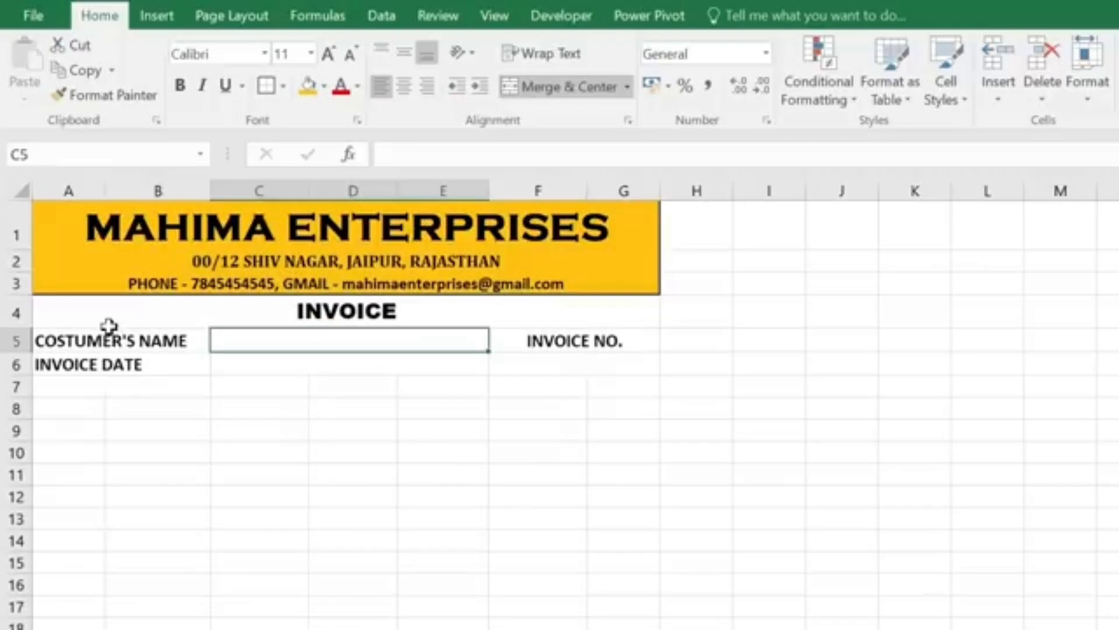
# Step: Apply All Borders plus a thick outside border to the details block A5:G6
pyautogui.moveTo(111, 330); pyautogui.dragTo(544, 357)
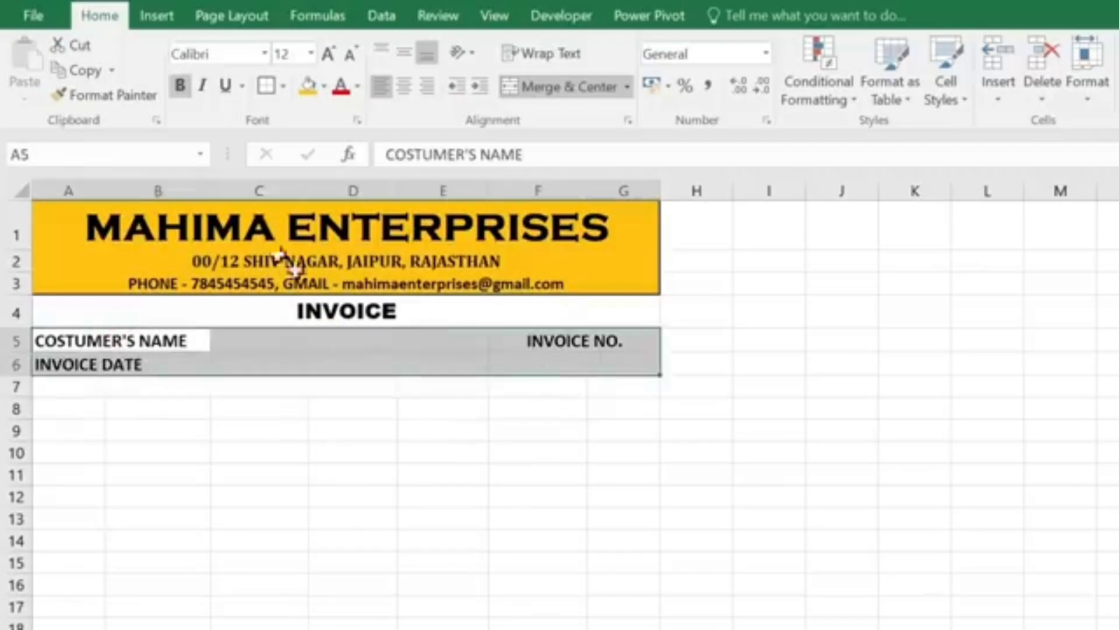
pyautogui.click(284, 88)
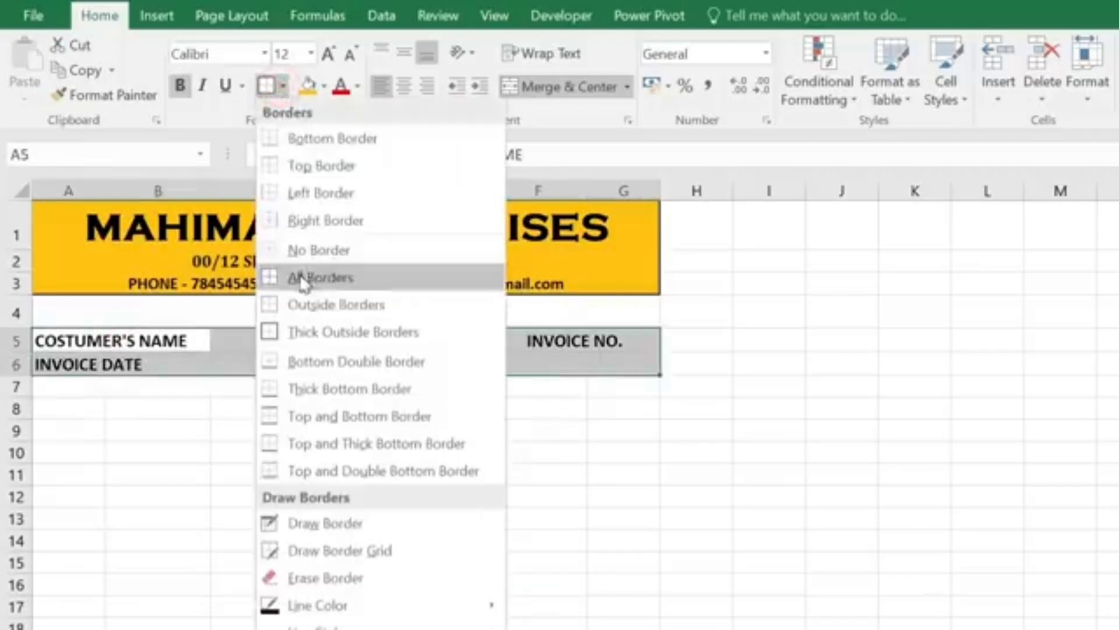
pyautogui.click(303, 275)
pyautogui.click(284, 85)
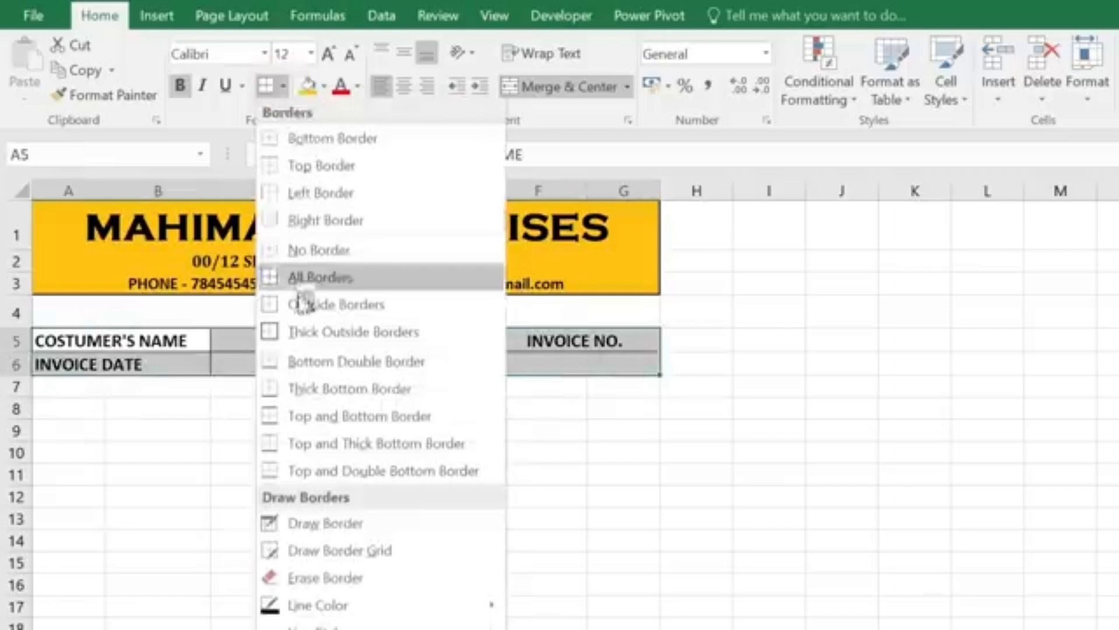
pyautogui.click(382, 332)
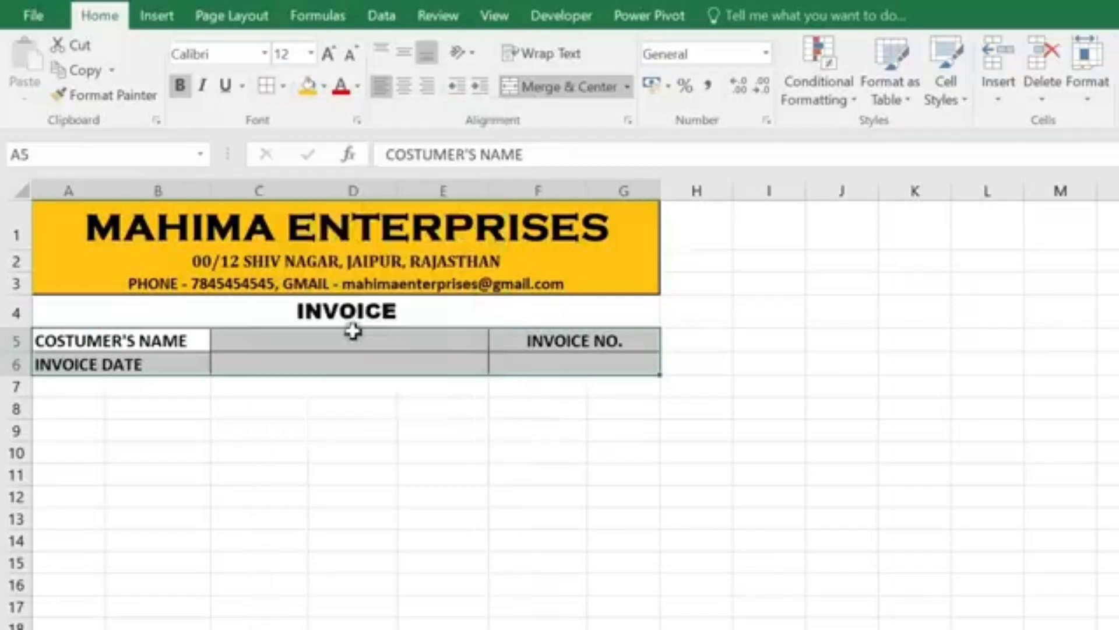
pyautogui.click(277, 413)
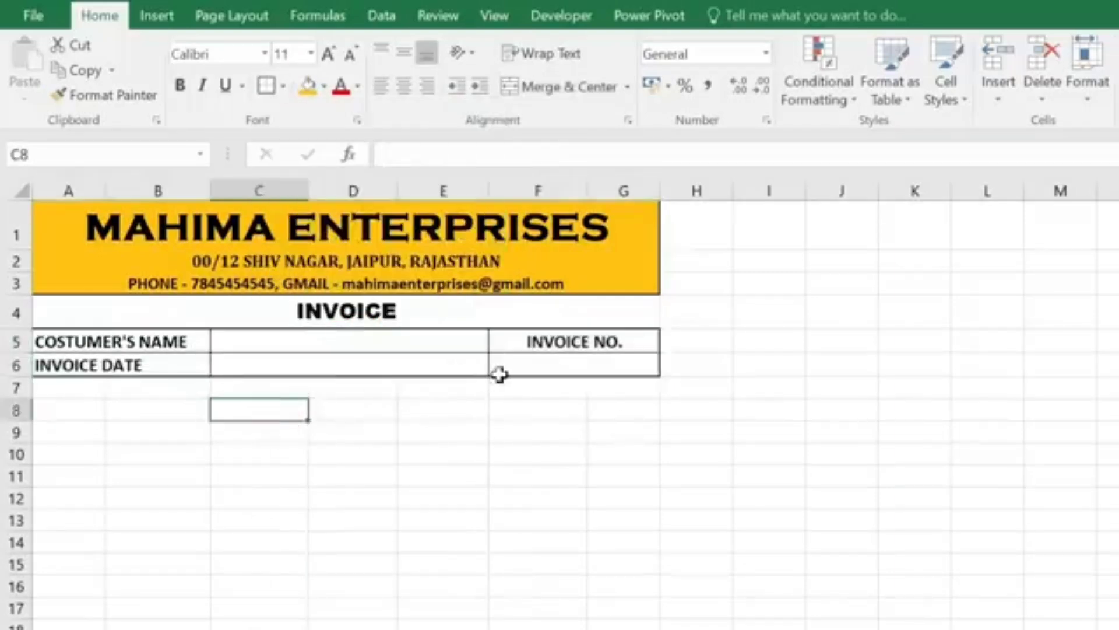
# Step: Enter the S NO heading in cell A8
pyautogui.scroll(-1, 553, 313)
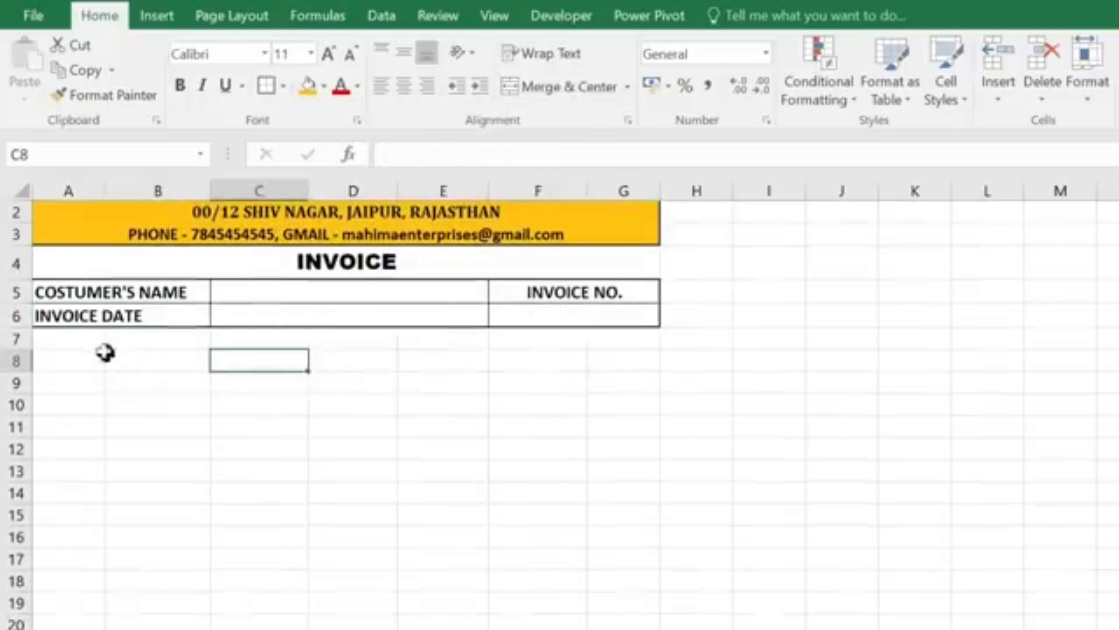
pyautogui.click(68, 340)
pyautogui.click(18, 341)
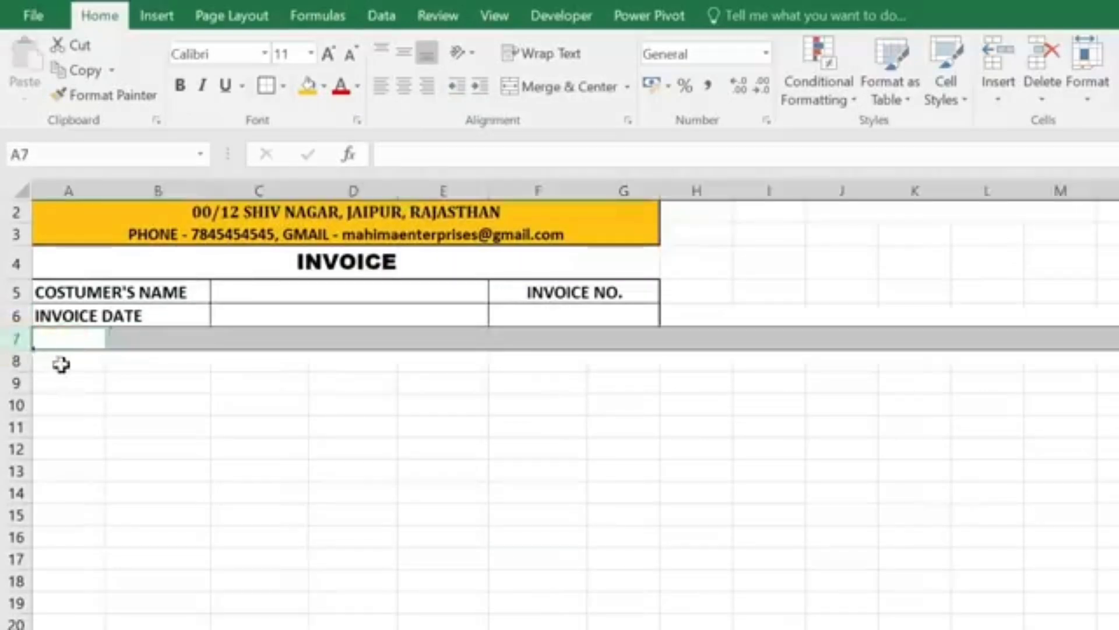
pyautogui.click(60, 360)
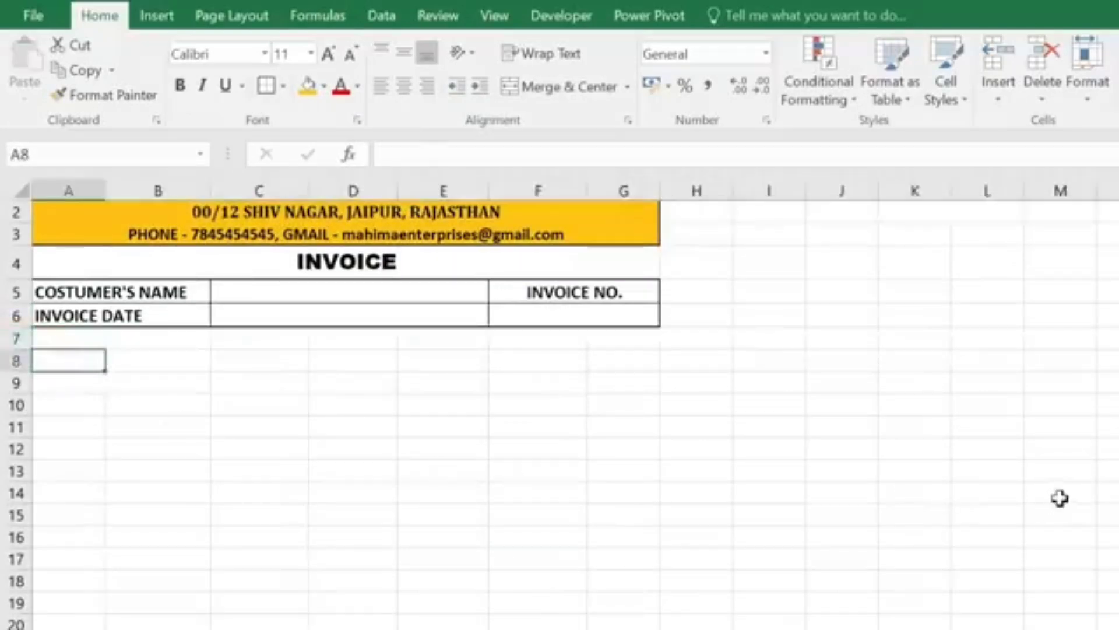
pyautogui.write('S NO')
pyautogui.press('Tab')
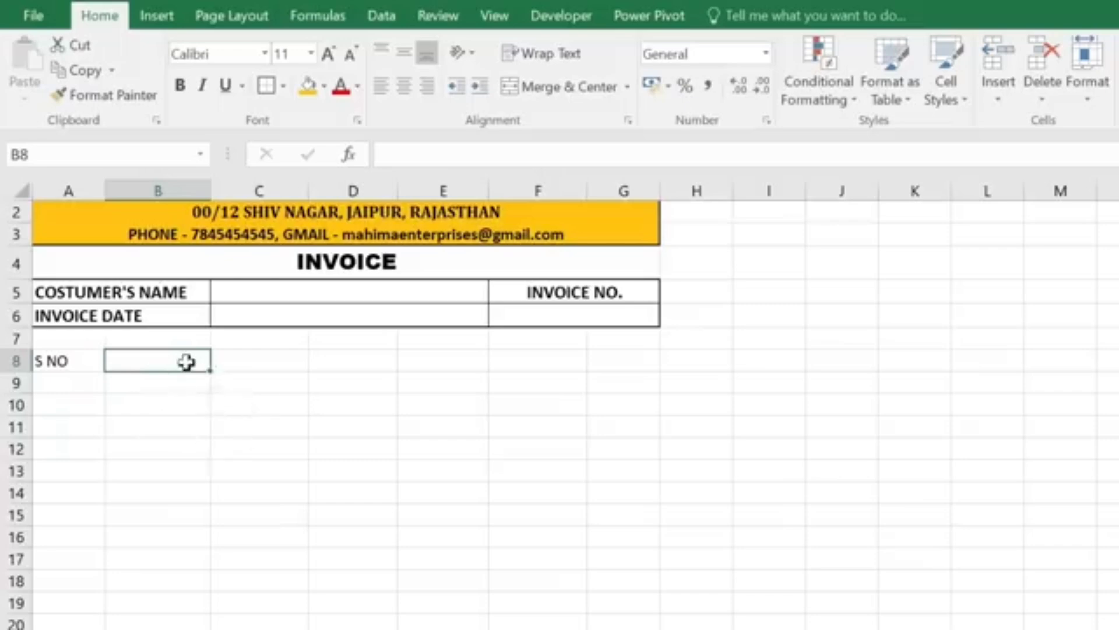
# Step: Merge B8:D8 and copy the merged layout down through row 26
pyautogui.moveTo(181, 359); pyautogui.dragTo(328, 366)
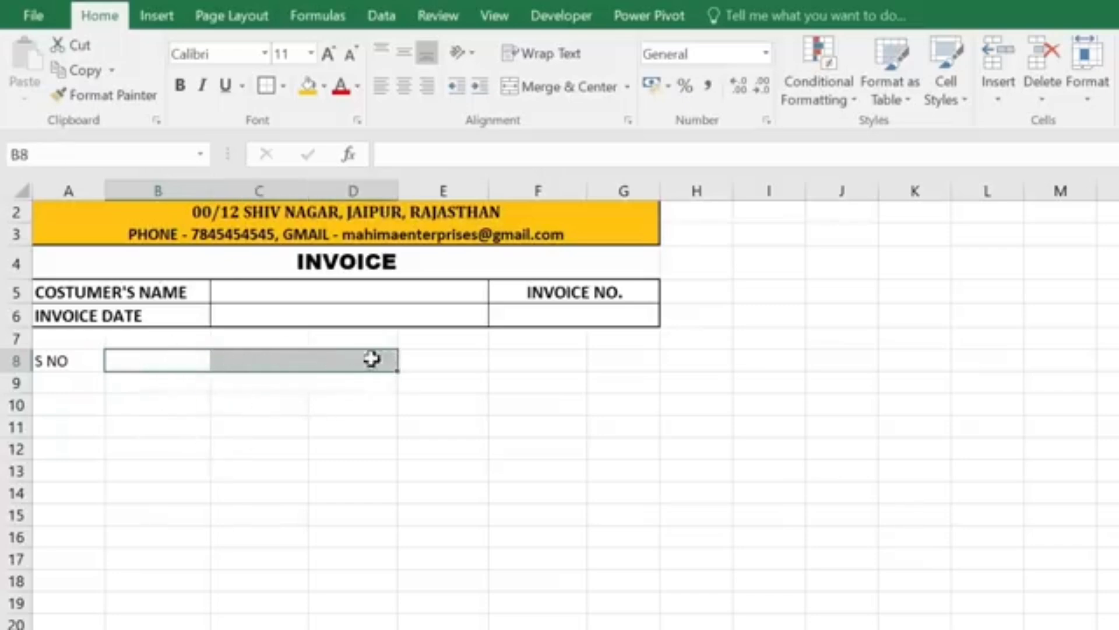
pyautogui.click(568, 86)
pyautogui.scroll(-1, 386, 329)
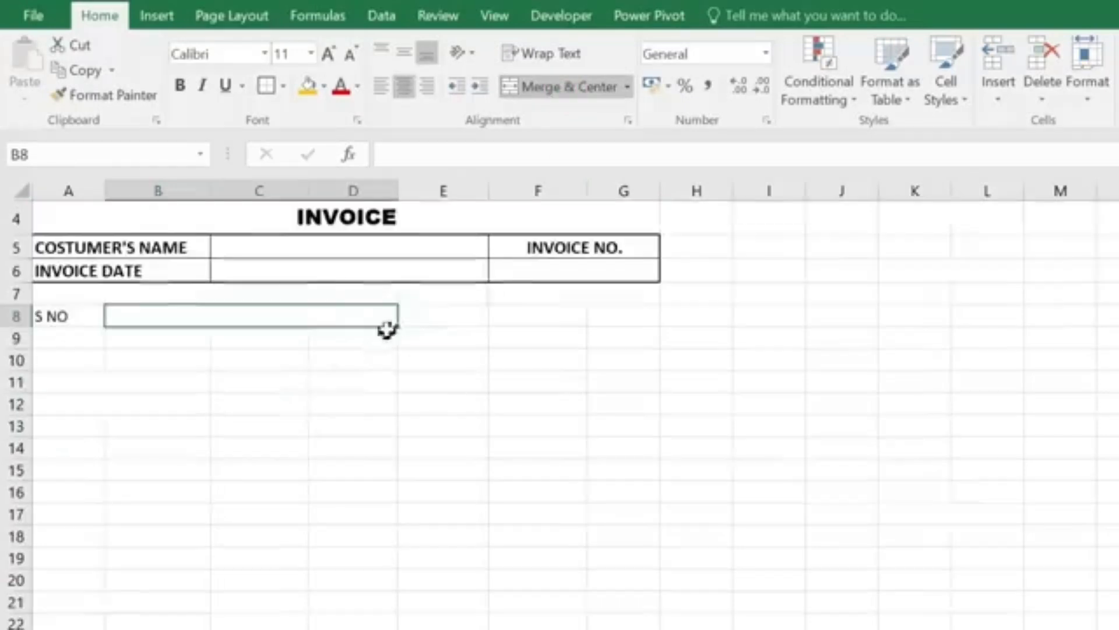
pyautogui.moveTo(399, 327); pyautogui.dragTo(399, 595)
pyautogui.scroll(2, 275, 482)
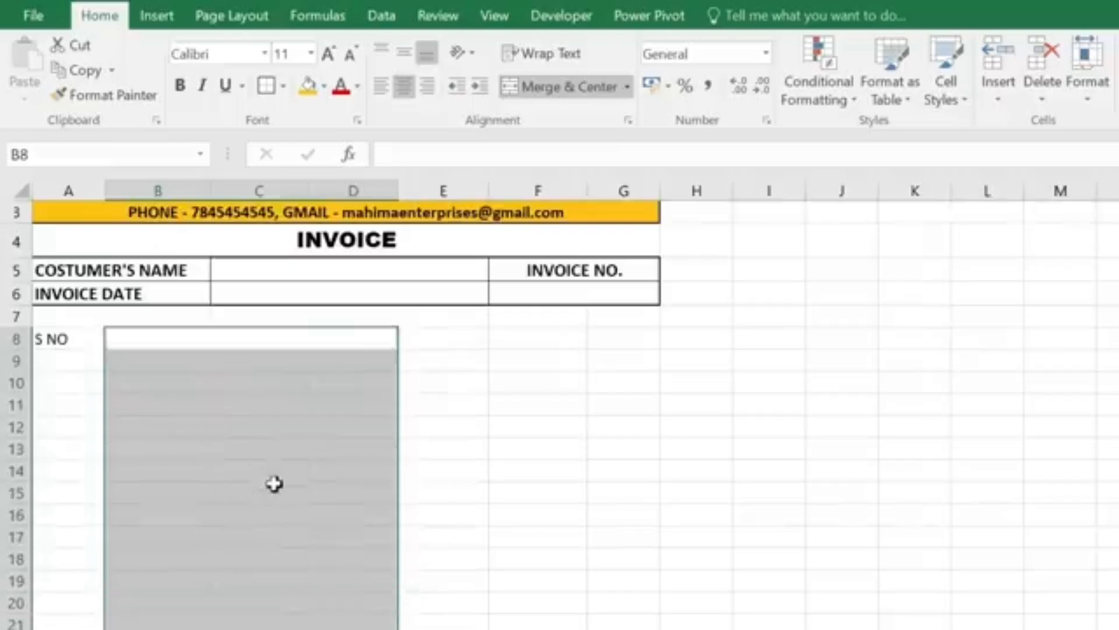
pyautogui.click(268, 450)
pyautogui.scroll(-1, 275, 573)
# Step: Enter headings DESCRIPTIONS OF GOODS, PRICE, QTY and AMOUNT across row 8
pyautogui.scroll(1, 275, 573)
pyautogui.click(232, 379)
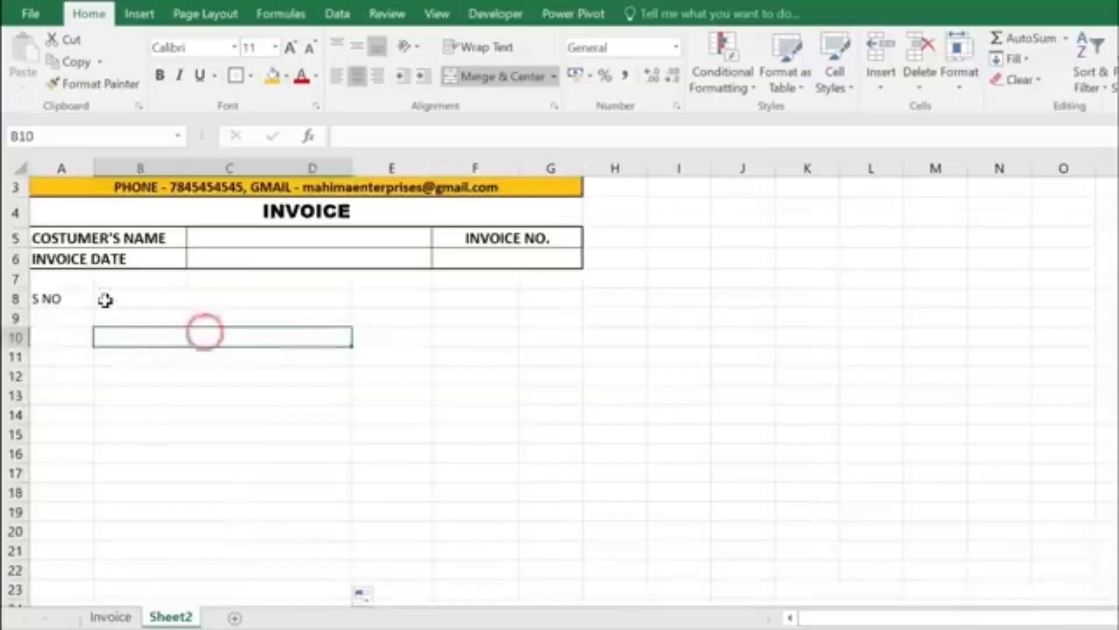
pyautogui.click(121, 339)
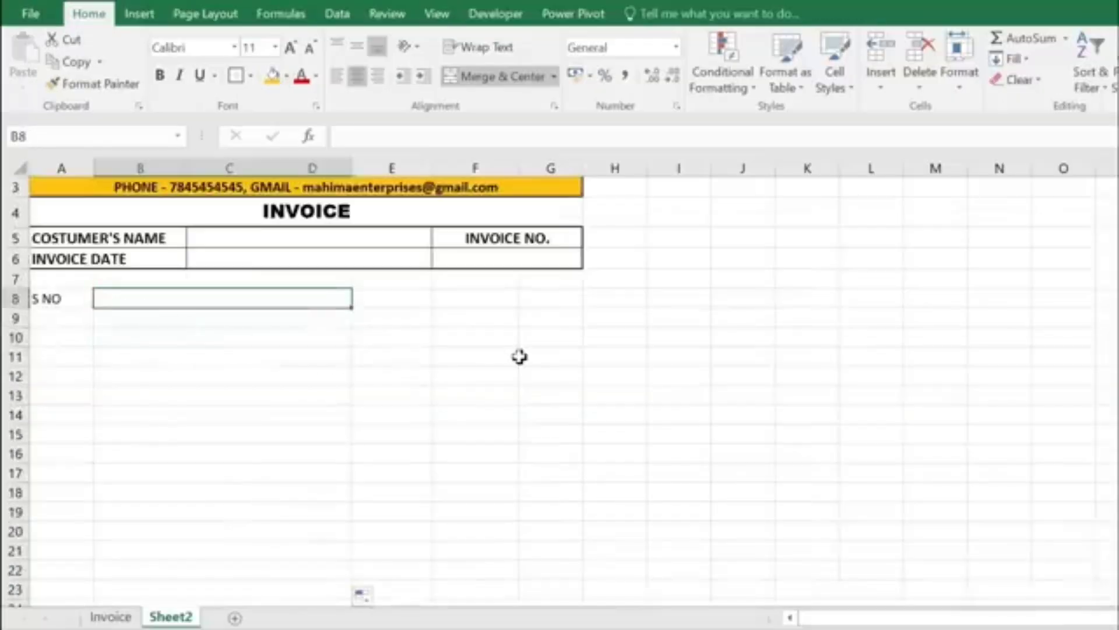
pyautogui.write('DESCRI')
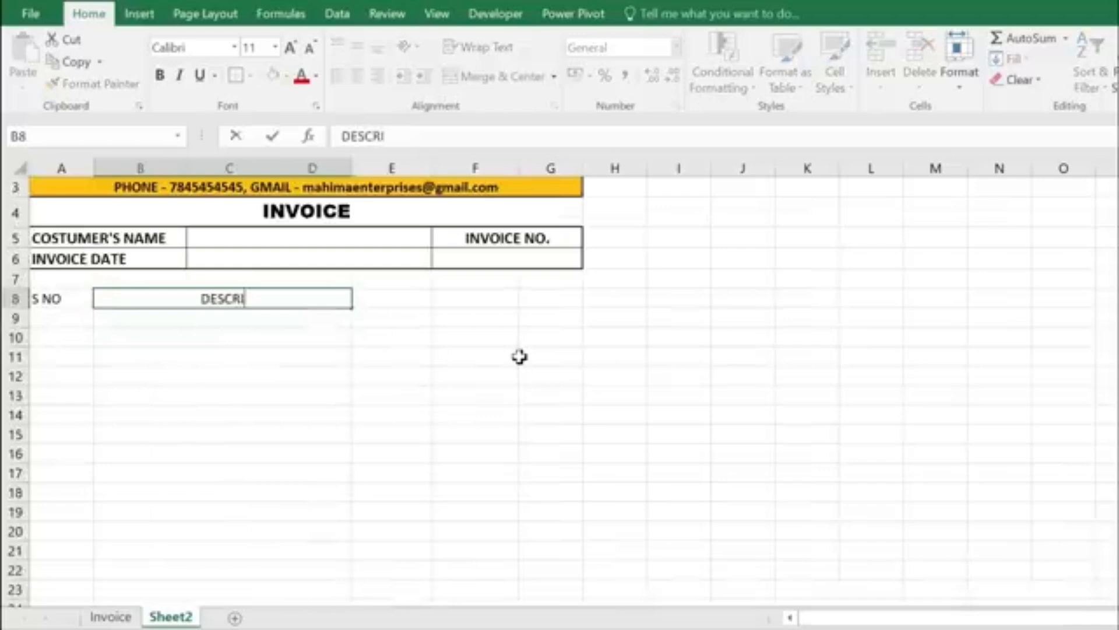
pyautogui.write('PTIONS OF GOODS')
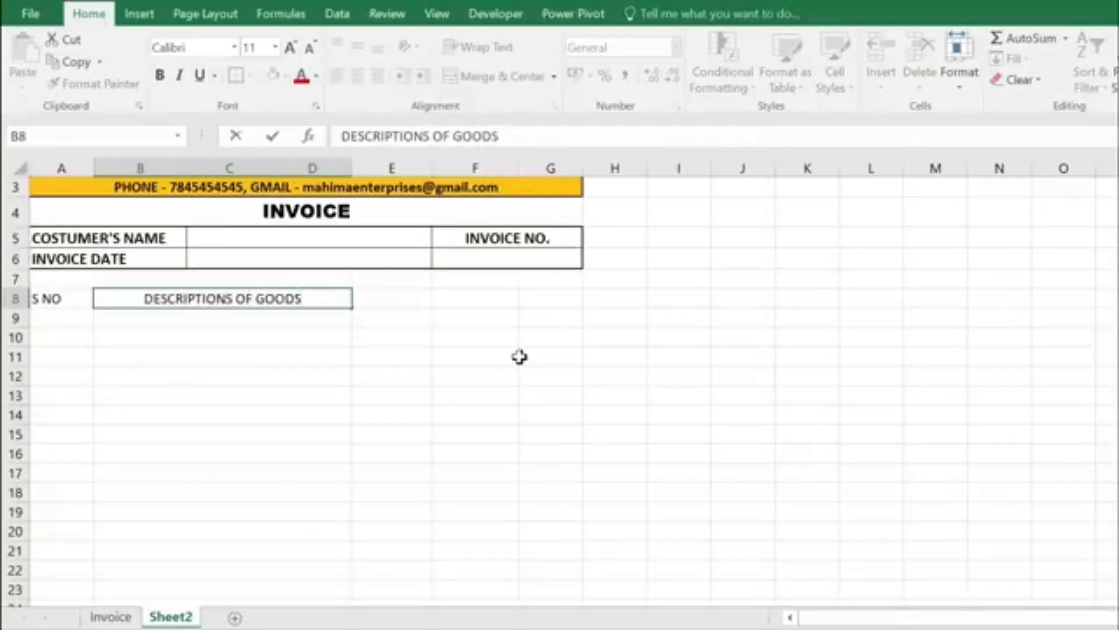
pyautogui.press('Tab')
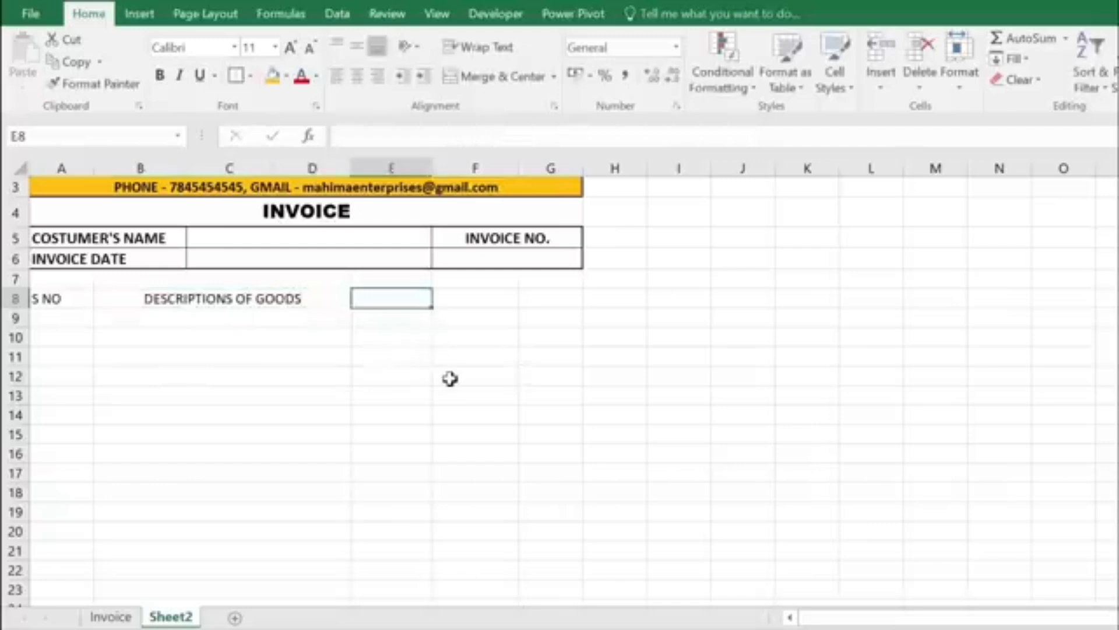
pyautogui.write('PRICE')
pyautogui.press('Tab')
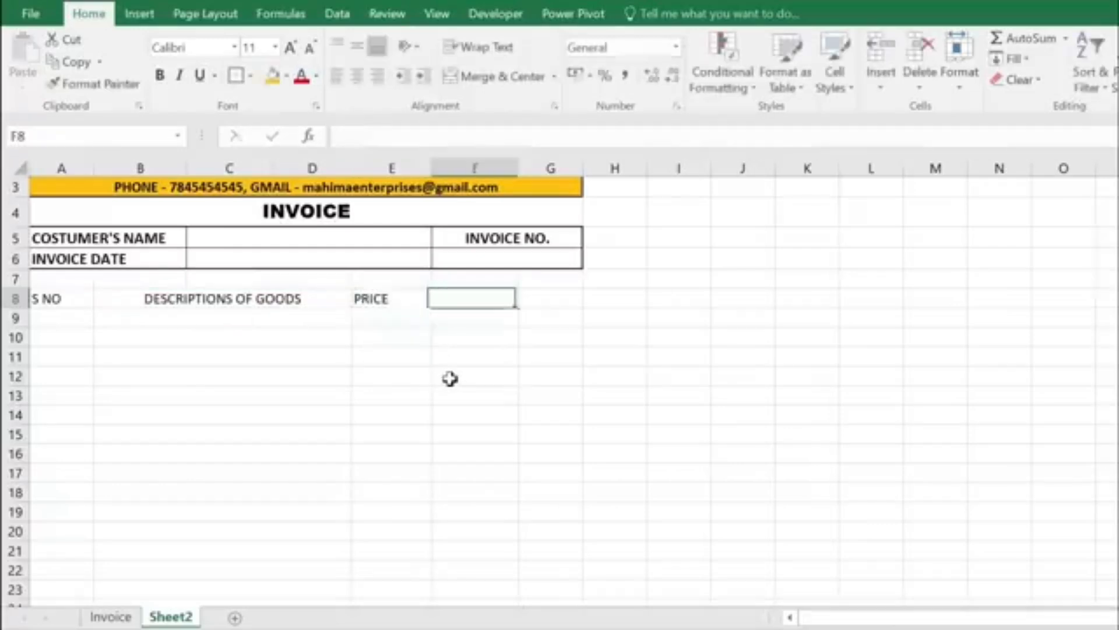
pyautogui.write('QTY')
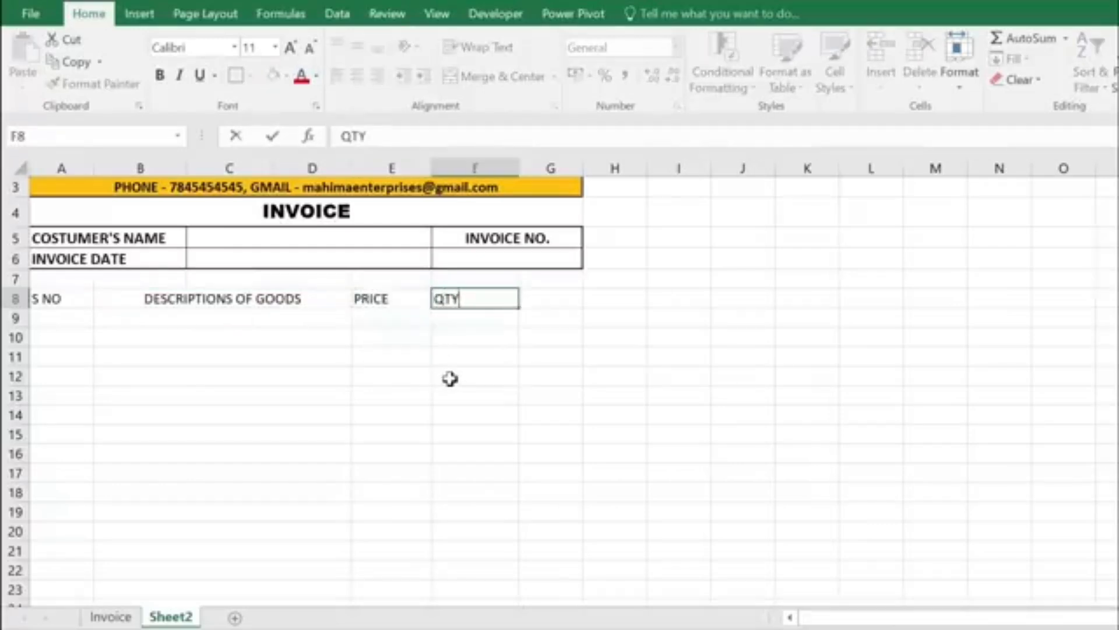
pyautogui.press('Tab')
pyautogui.write('A')
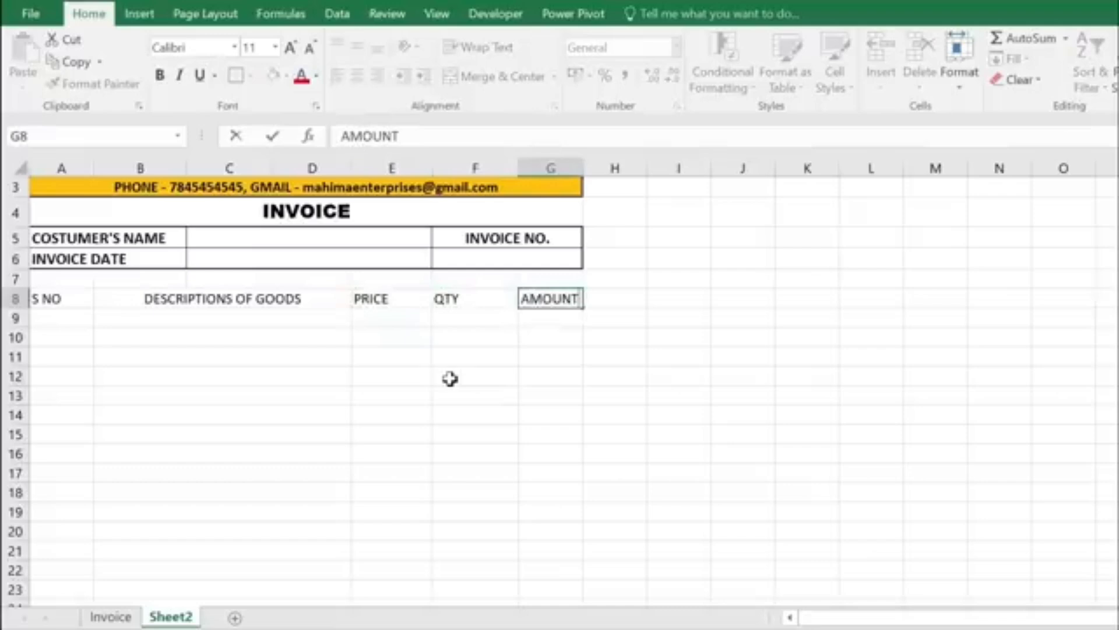
pyautogui.click(499, 344)
# Step: Widen column G and make the row 8 headings bold and larger
pyautogui.scroll(1, 498, 348)
pyautogui.moveTo(582, 168); pyautogui.dragTo(611, 168)
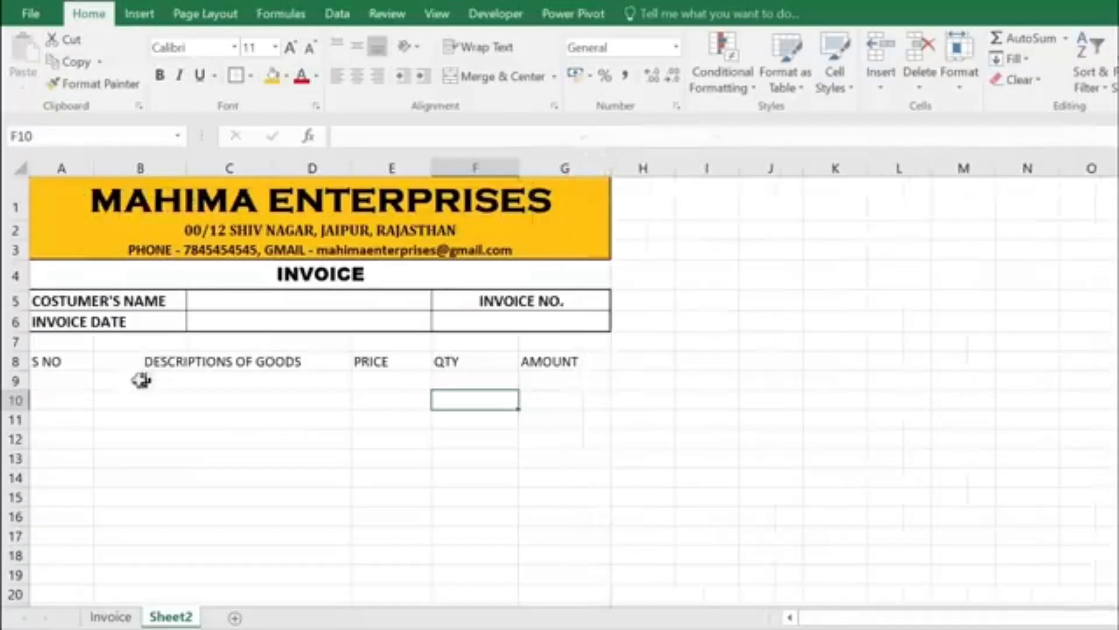
pyautogui.moveTo(75, 364); pyautogui.dragTo(564, 359)
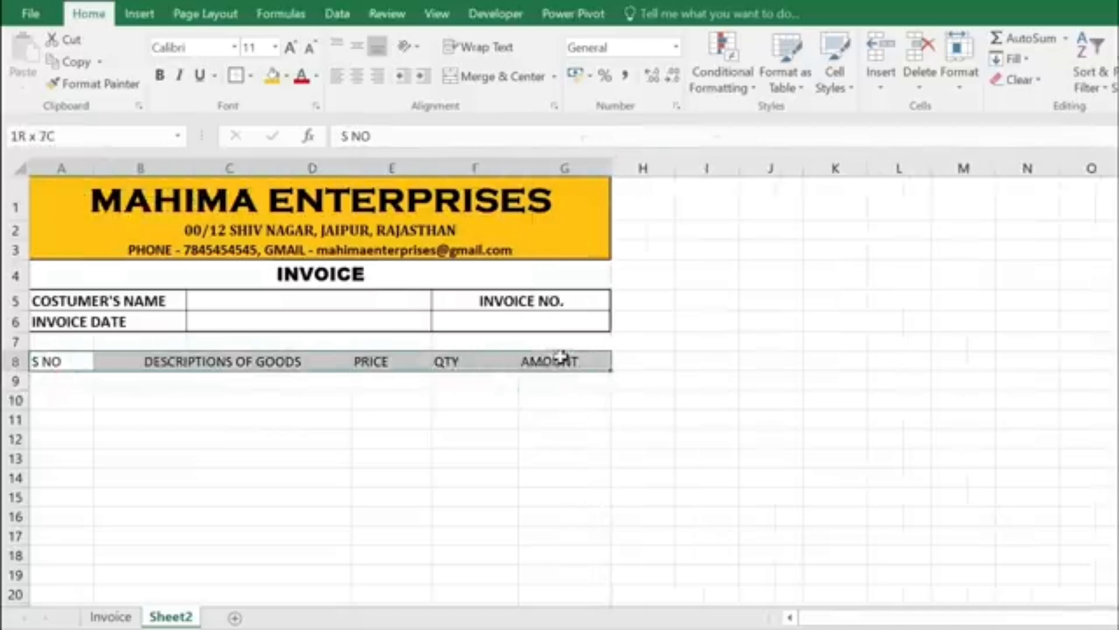
pyautogui.click(160, 74)
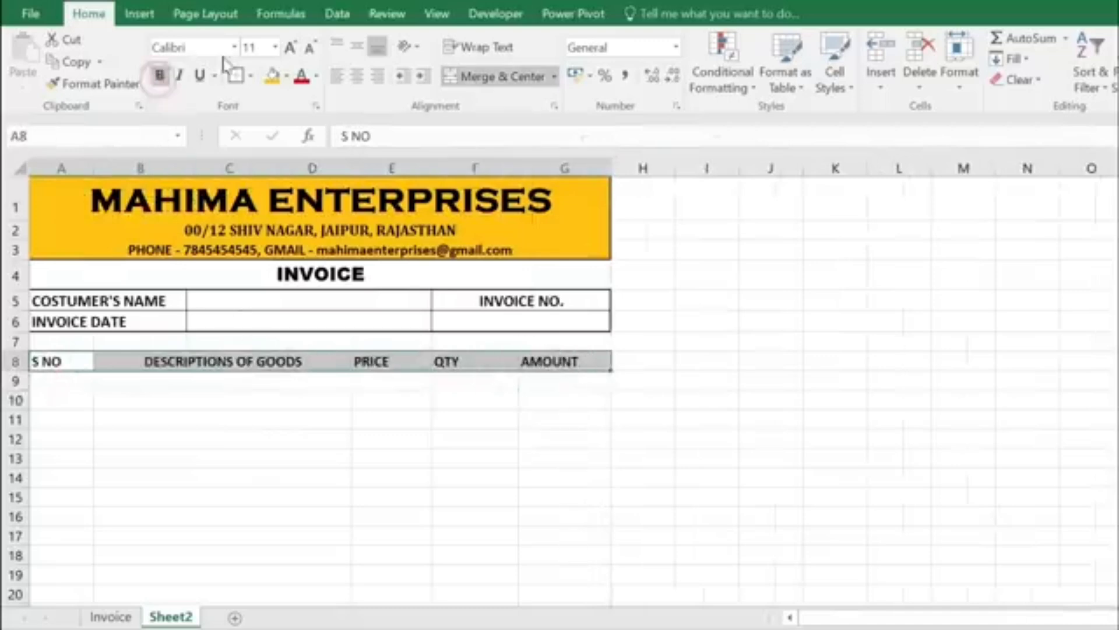
pyautogui.click(291, 46)
pyautogui.click(263, 382)
pyautogui.scroll(-2, 432, 305)
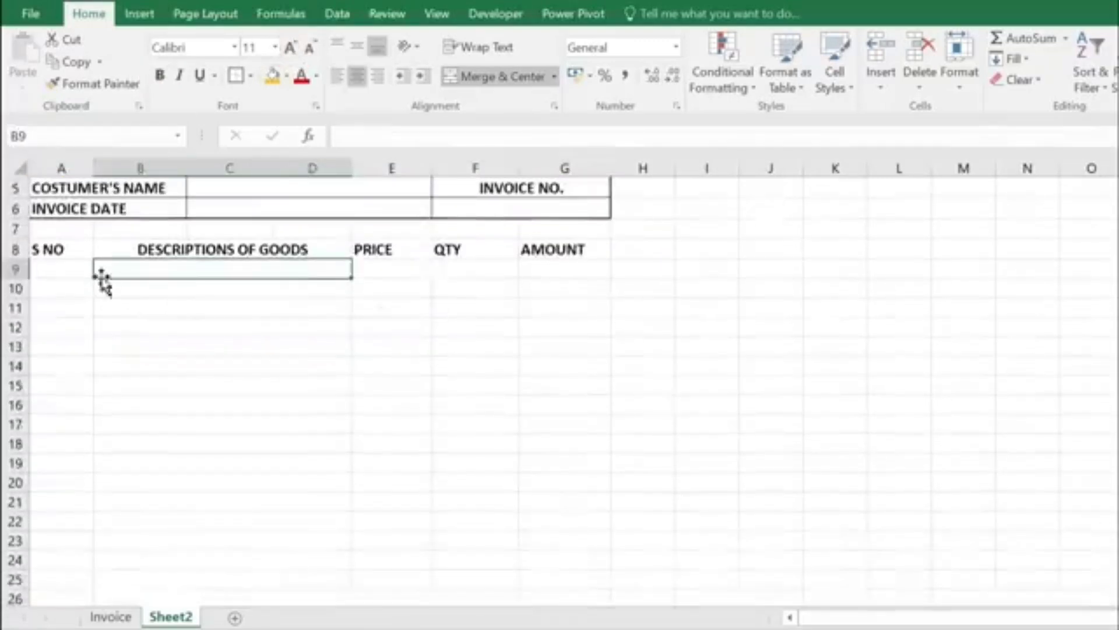
pyautogui.moveTo(74, 249); pyautogui.dragTo(70, 598)
pyautogui.scroll(-1, 69, 440)
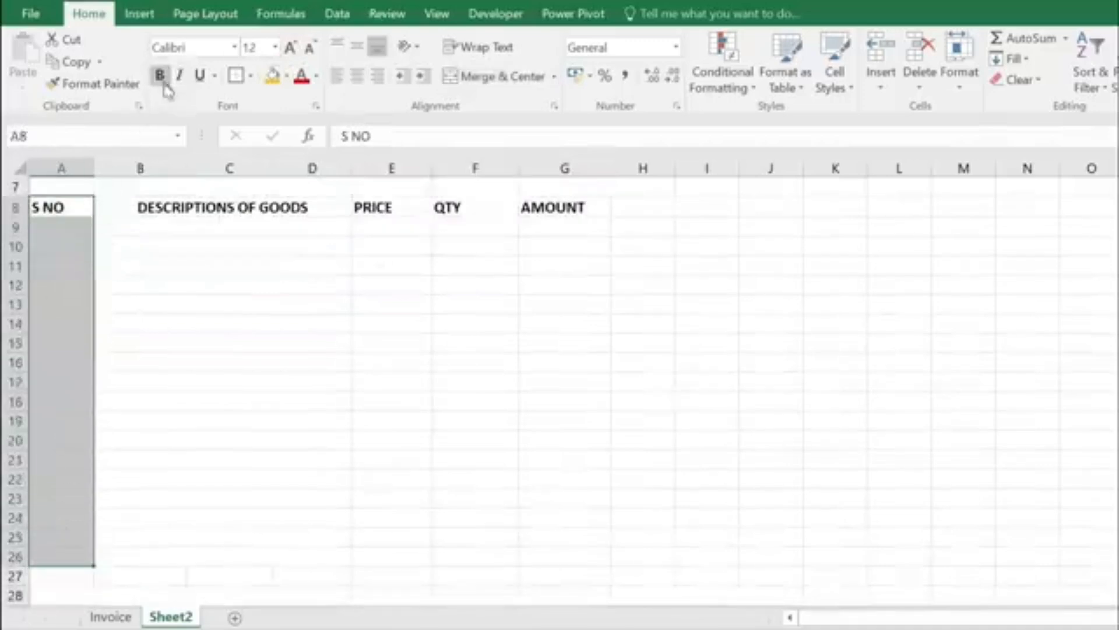
# Step: Box columns A, B–D, E, F and G from row 8 to row 26 with outline borders
pyautogui.click(238, 76)
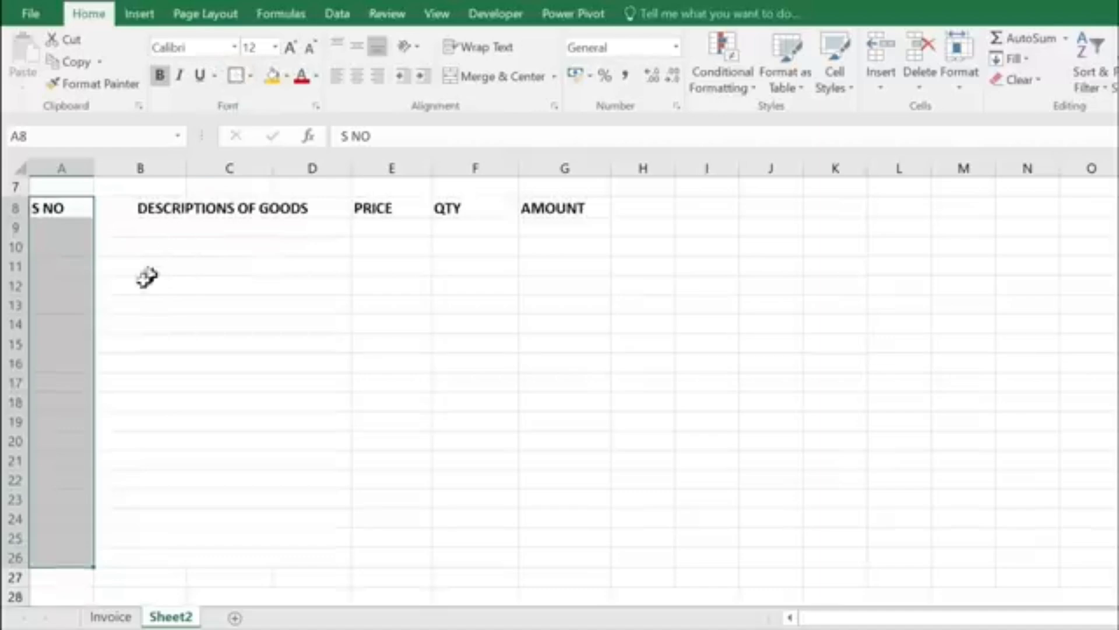
pyautogui.moveTo(130, 210); pyautogui.dragTo(139, 558)
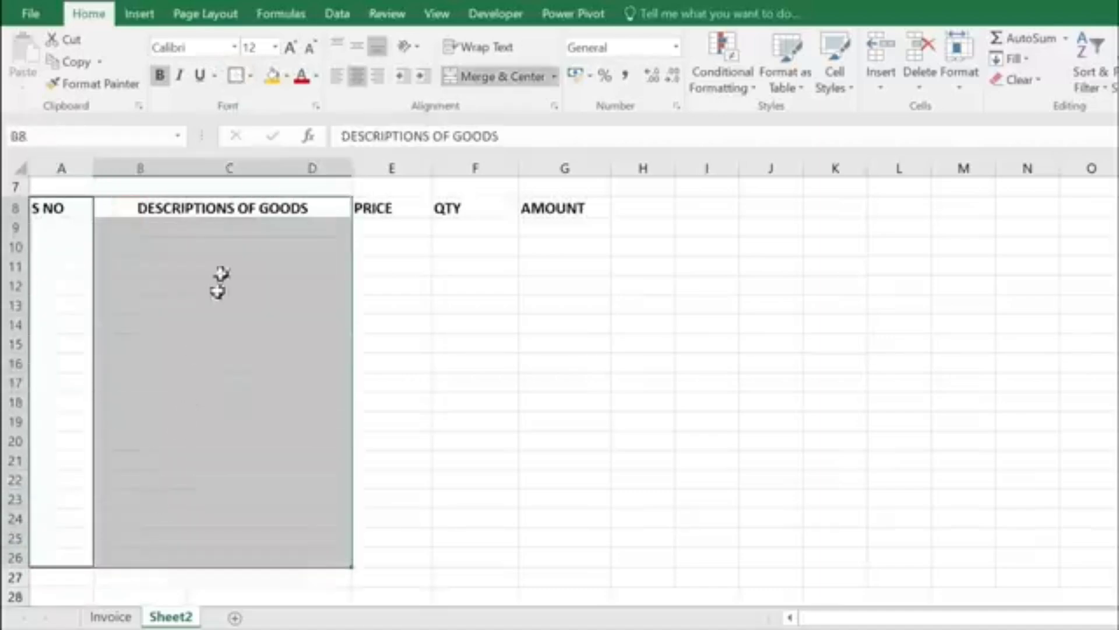
pyautogui.click(235, 75)
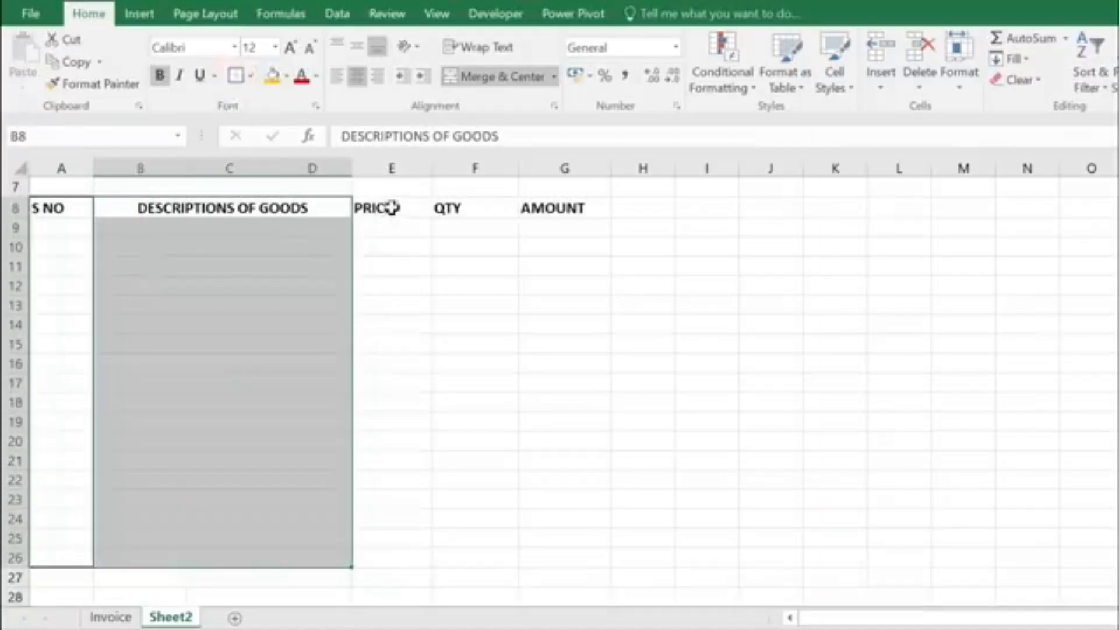
pyautogui.moveTo(371, 209); pyautogui.dragTo(398, 558)
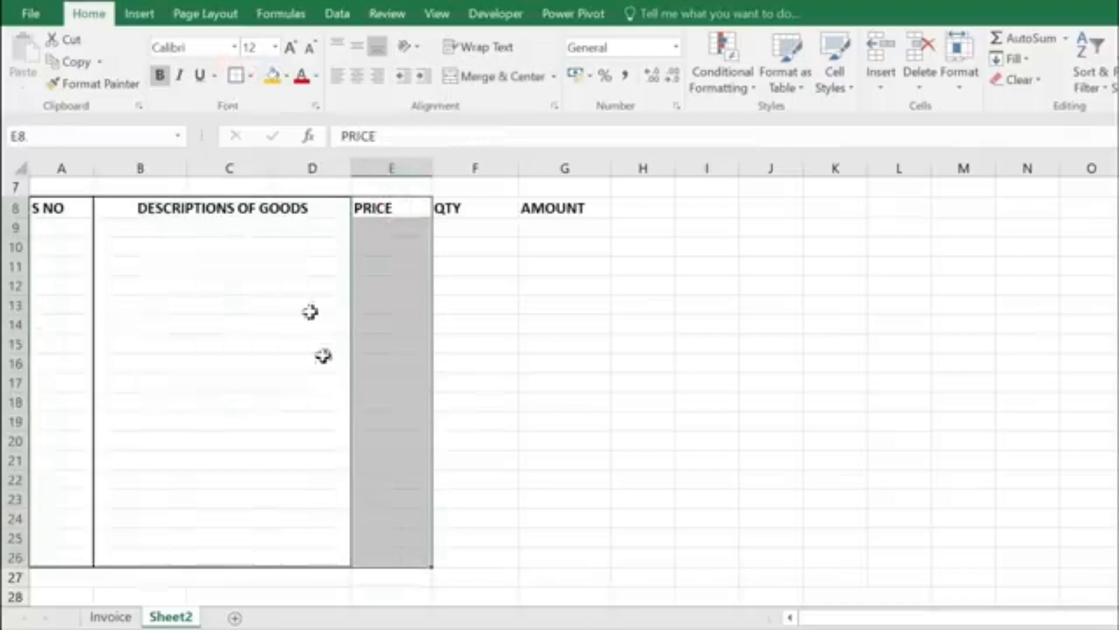
pyautogui.click(235, 76)
pyautogui.moveTo(469, 208); pyautogui.dragTo(488, 558)
pyautogui.click(236, 76)
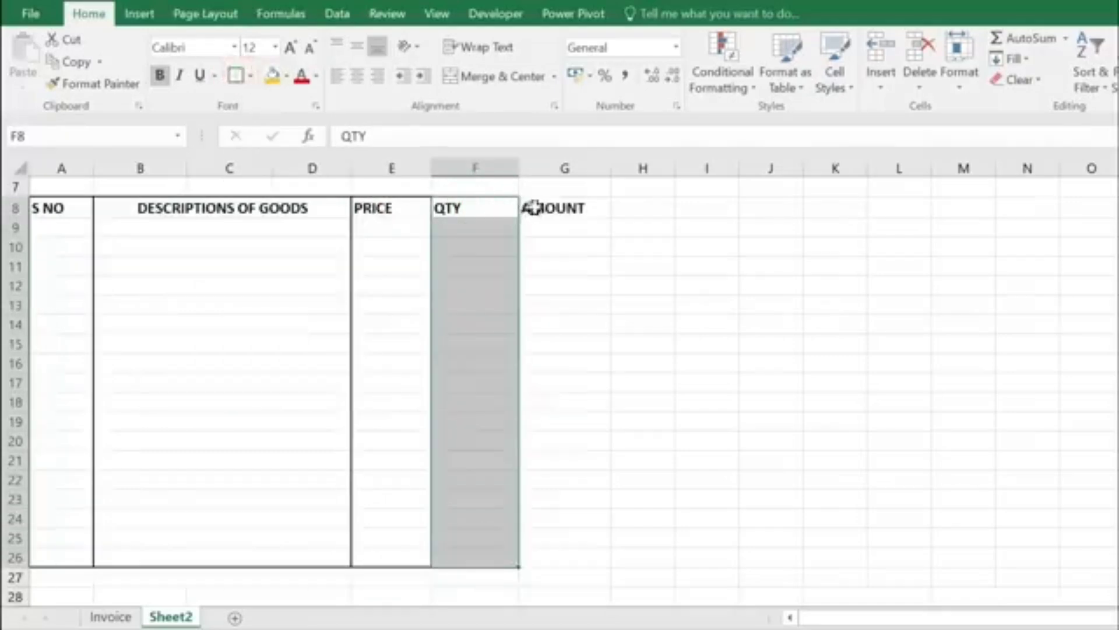
pyautogui.moveTo(537, 208); pyautogui.dragTo(567, 563)
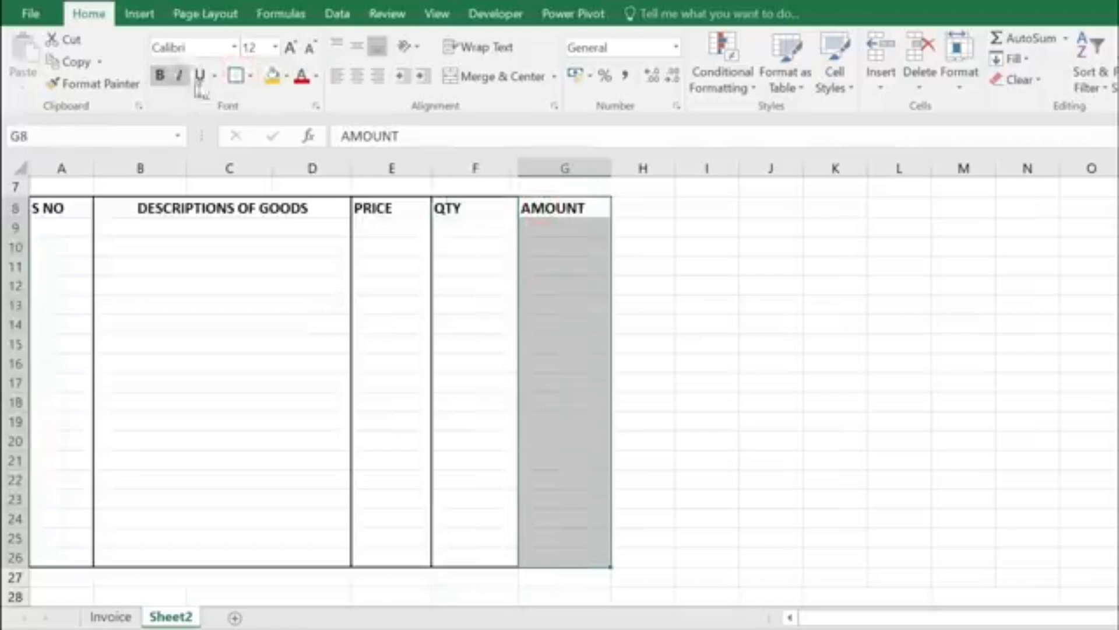
pyautogui.click(235, 75)
pyautogui.click(405, 309)
# Step: Border the header row A8:G8
pyautogui.moveTo(63, 208); pyautogui.dragTo(535, 220)
pyautogui.click(236, 76)
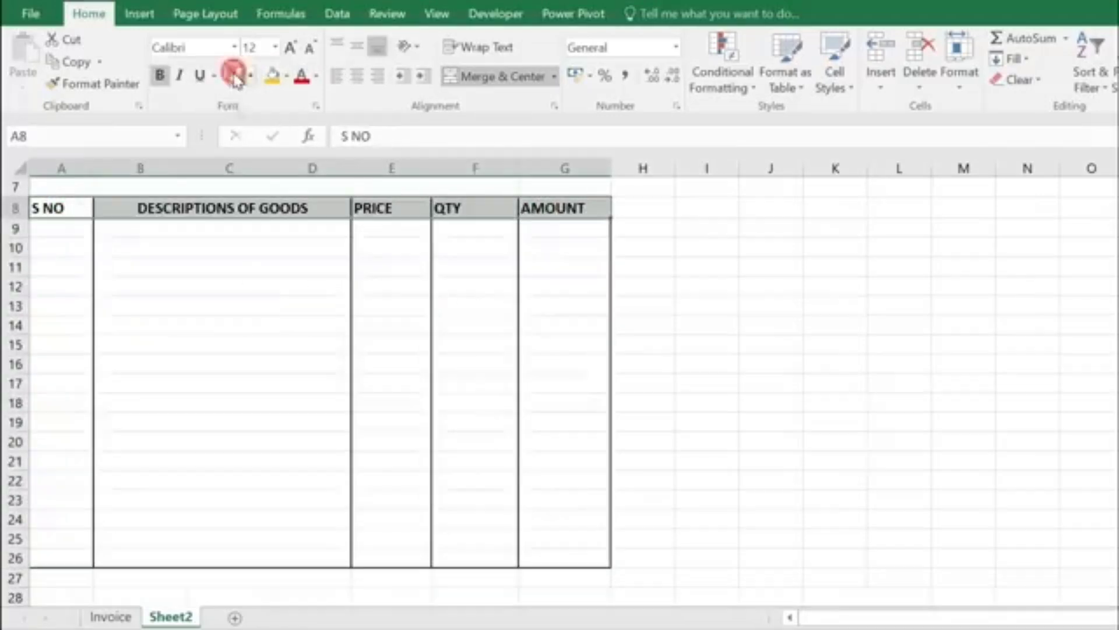
pyautogui.click(277, 312)
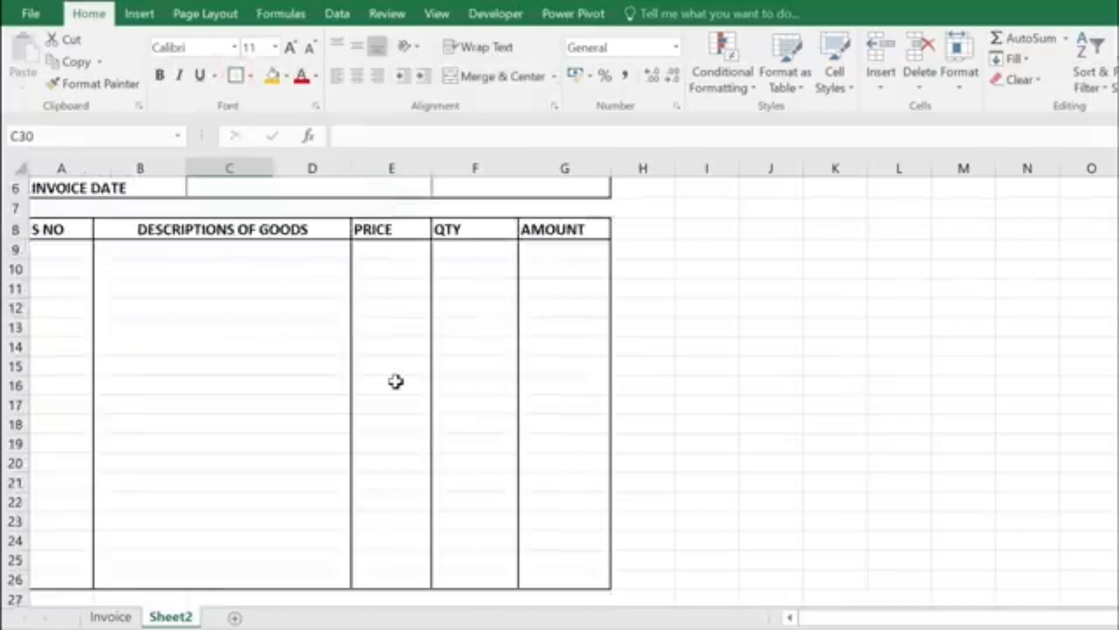
# Step: Merge E24:F24 and copy the merged format down to row 26
pyautogui.scroll(-2, 395, 381)
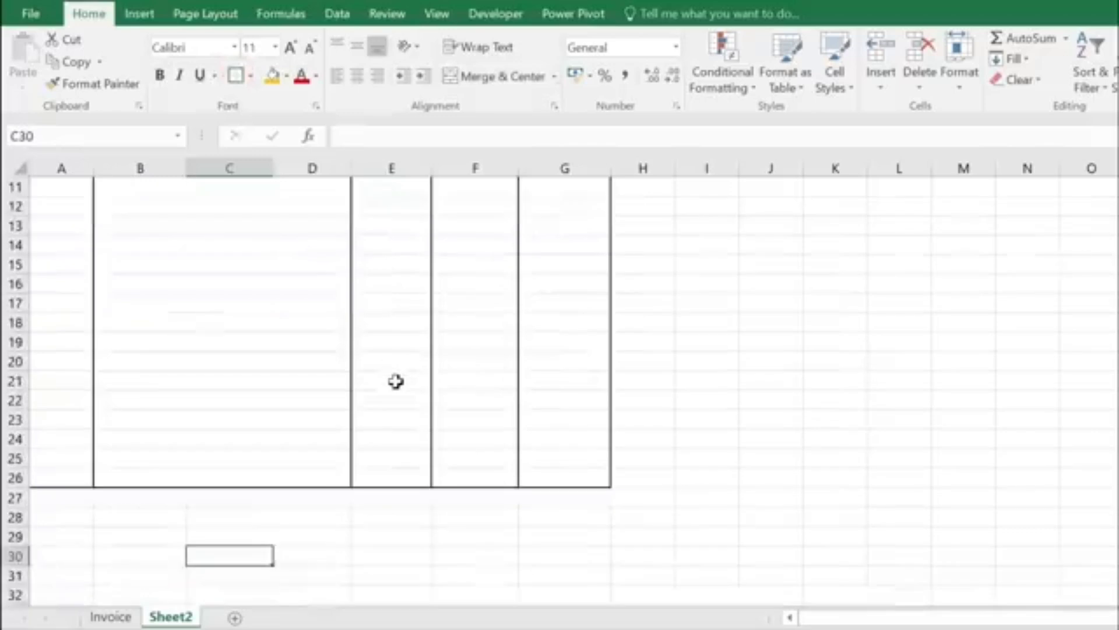
pyautogui.click(382, 439)
pyautogui.click(387, 450)
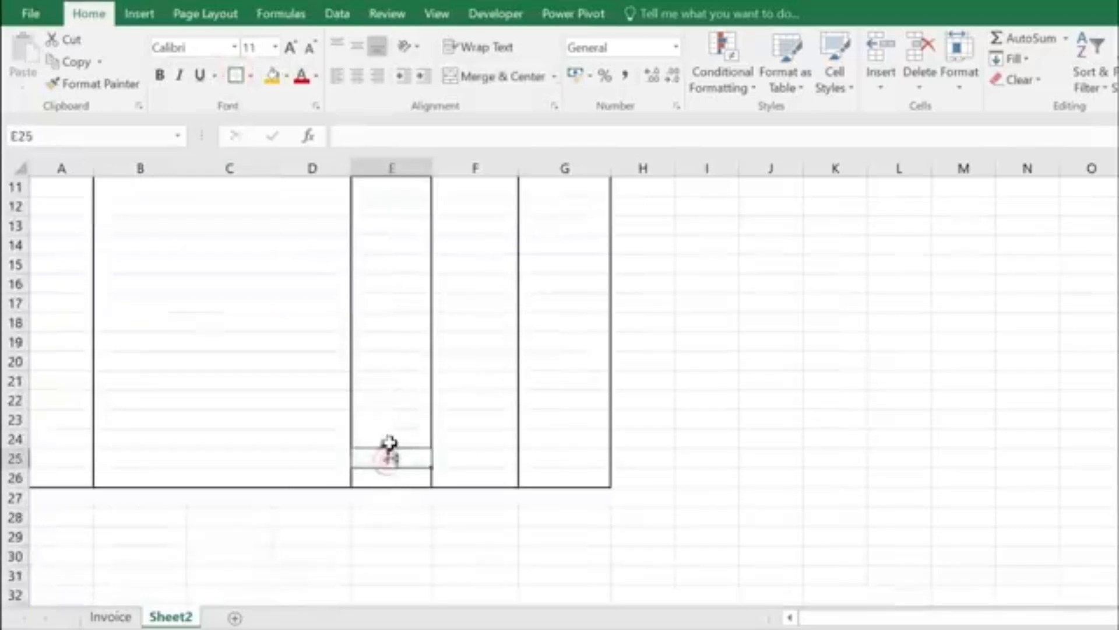
pyautogui.click(385, 441)
pyautogui.moveTo(393, 438); pyautogui.dragTo(460, 438)
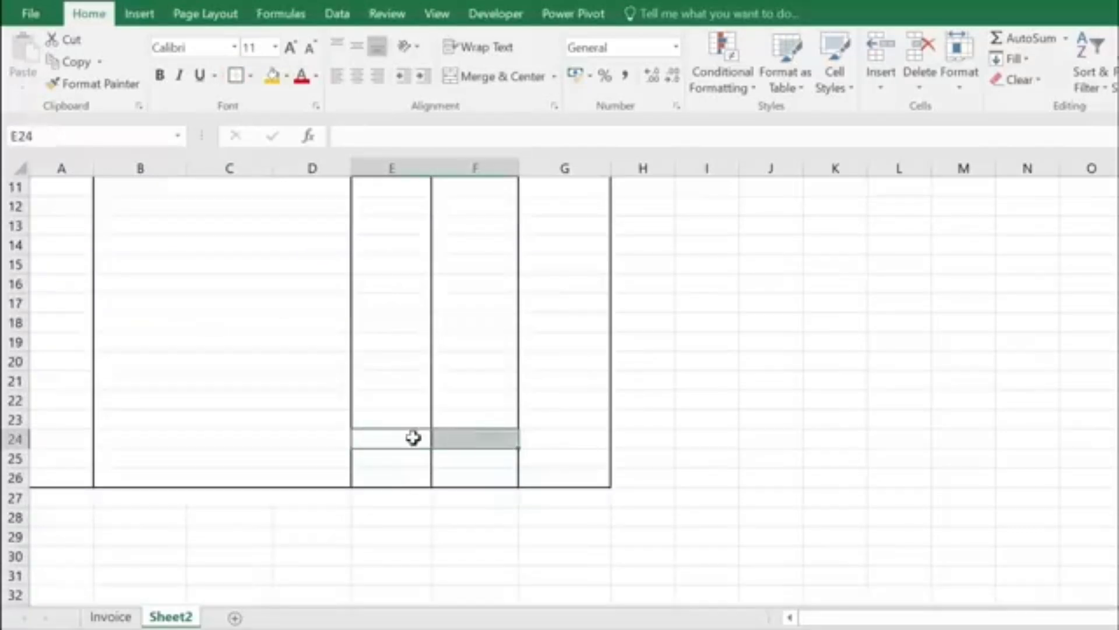
pyautogui.click(492, 77)
pyautogui.moveTo(519, 450); pyautogui.dragTo(513, 480)
# Step: Label the merged cells TOTAL AMOUNT, GST 5% and GRAND TOTAL
pyautogui.click(437, 452)
pyautogui.click(436, 439)
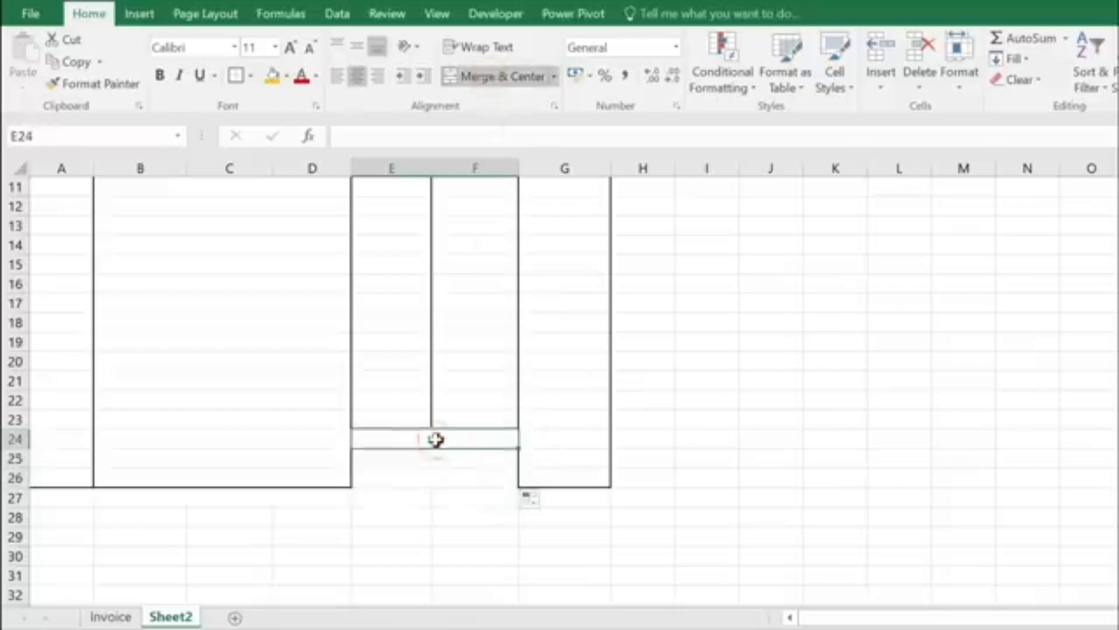
pyautogui.write('TO')
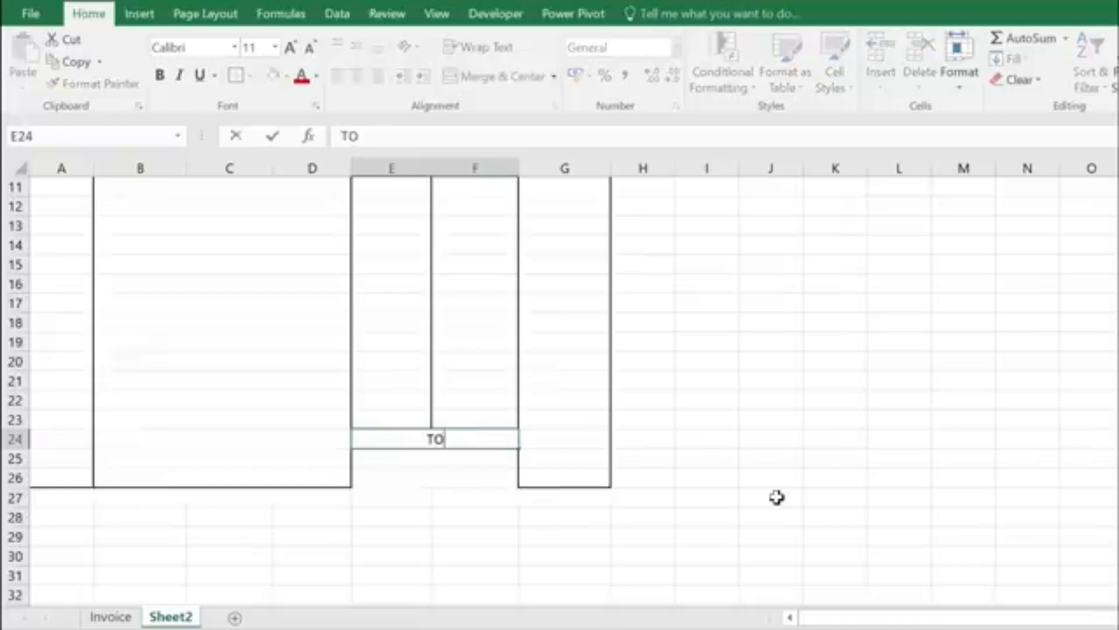
pyautogui.write('TAL AMOUNT')
pyautogui.press('Return')
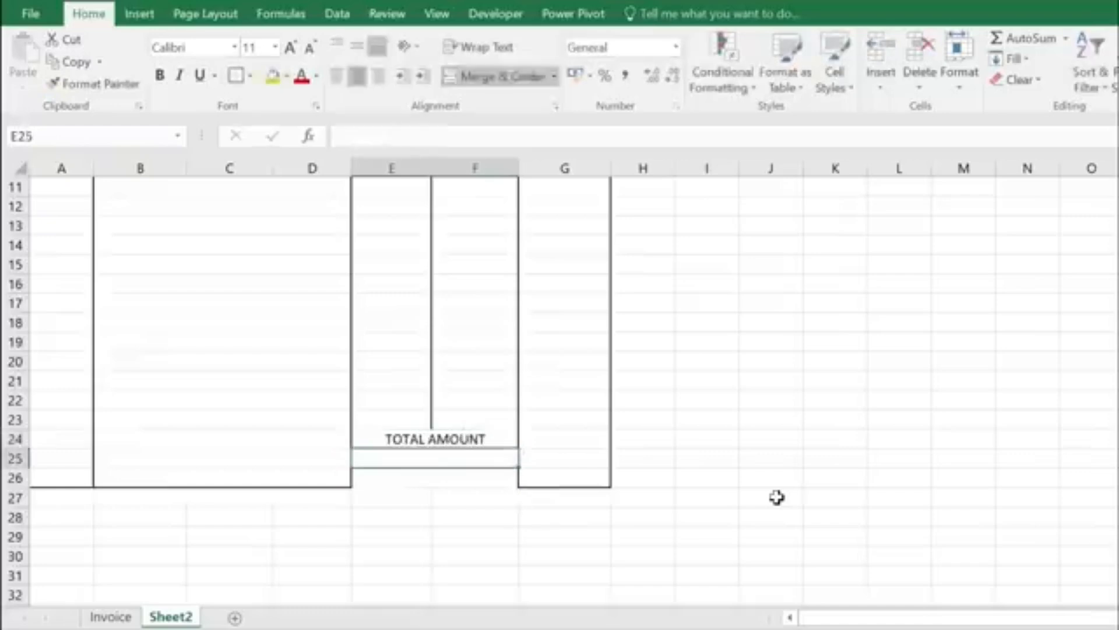
pyautogui.write('GST 5%')
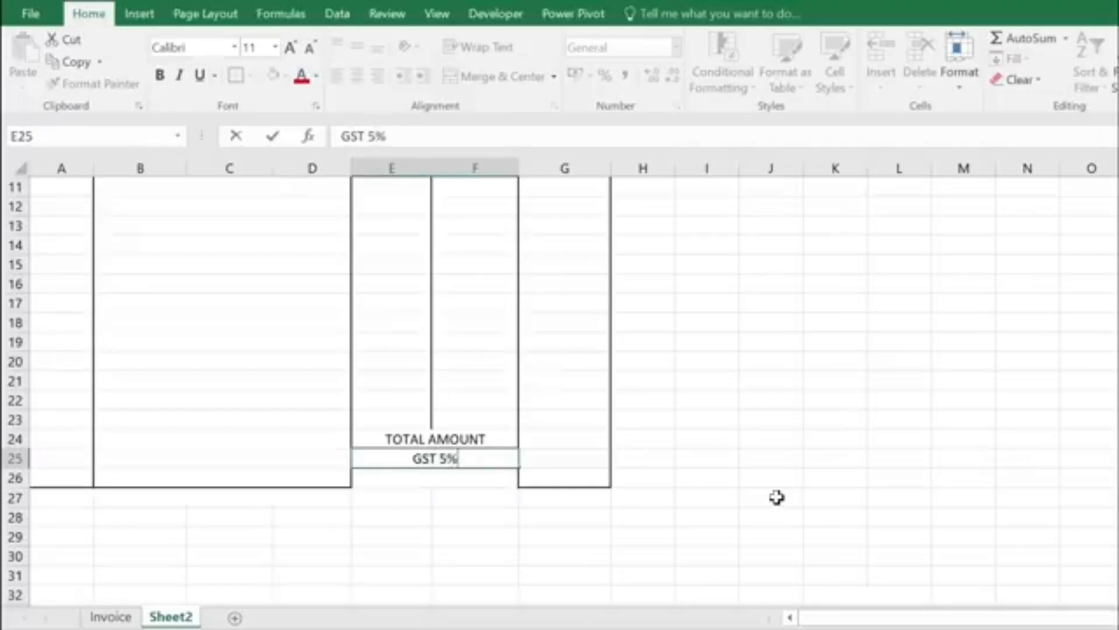
pyautogui.press('Return')
pyautogui.write('GRA')
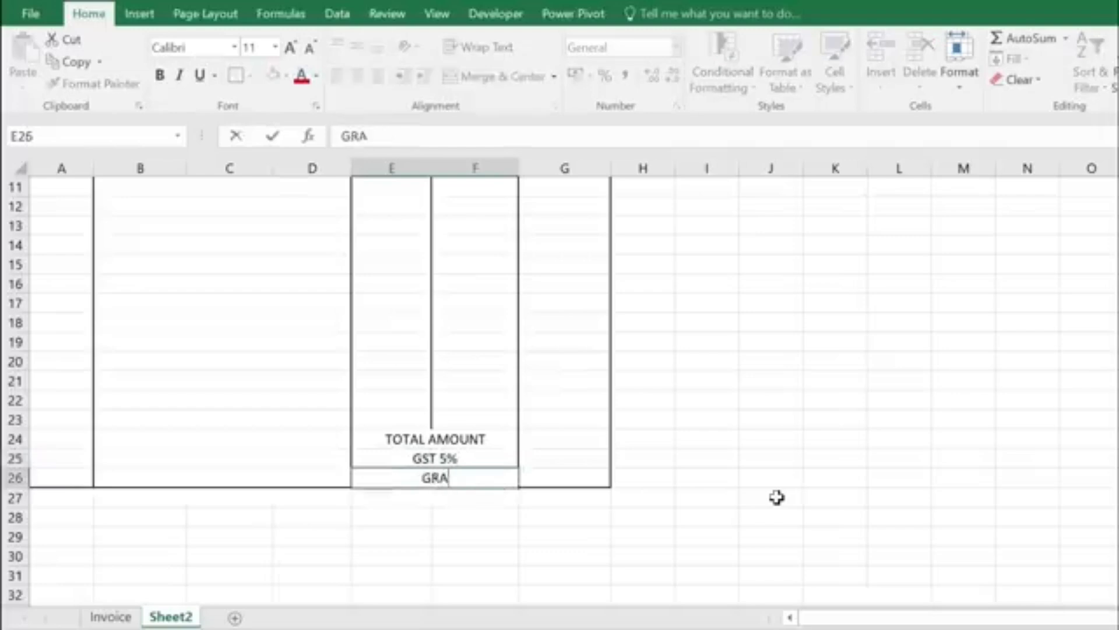
pyautogui.write('ND TOTAL')
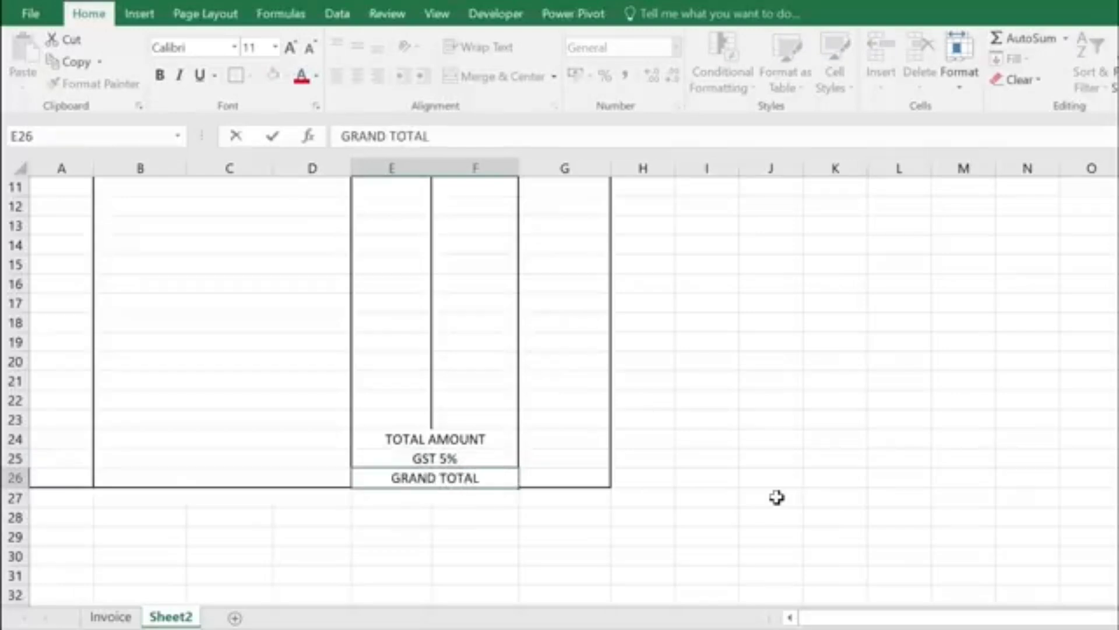
pyautogui.press('Return')
pyautogui.click(467, 444)
# Step: Make the three total labels left-aligned, bold and 14 pt
pyautogui.moveTo(466, 448); pyautogui.dragTo(394, 470)
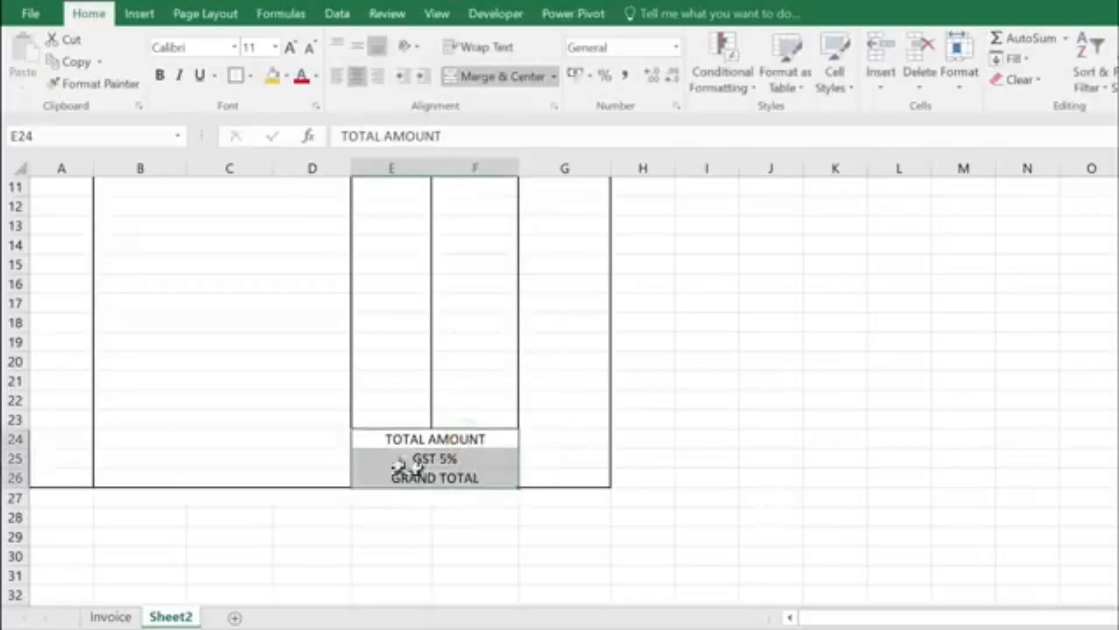
pyautogui.click(337, 76)
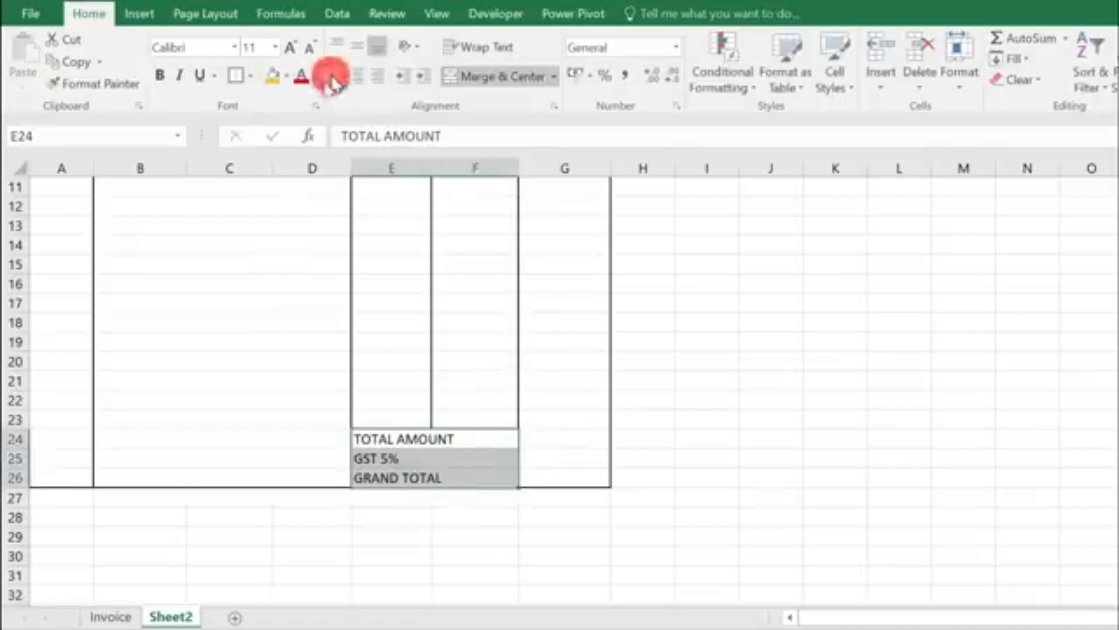
pyautogui.click(160, 75)
pyautogui.click(291, 48)
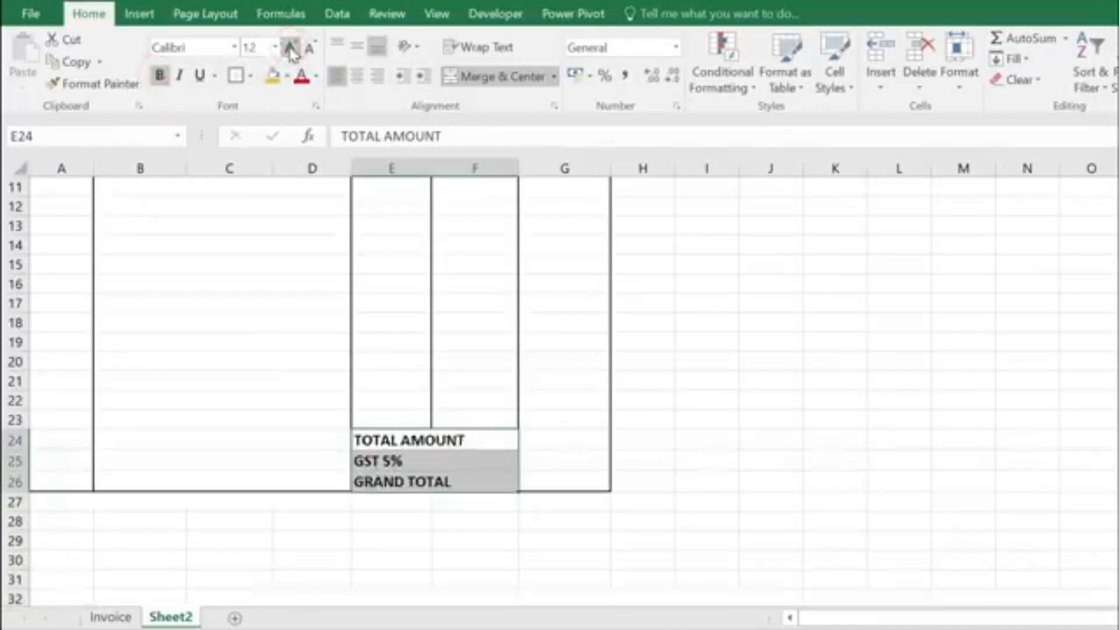
pyautogui.click(291, 48)
pyautogui.click(490, 450)
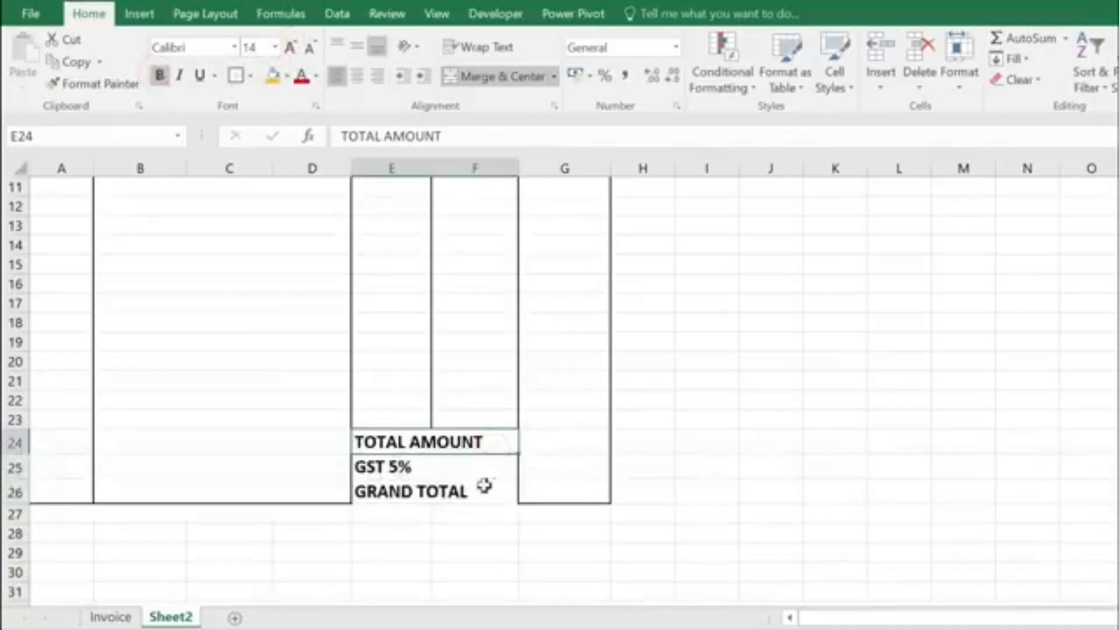
# Step: Give E24:G26 all borders plus a thick outside border
pyautogui.click(578, 446)
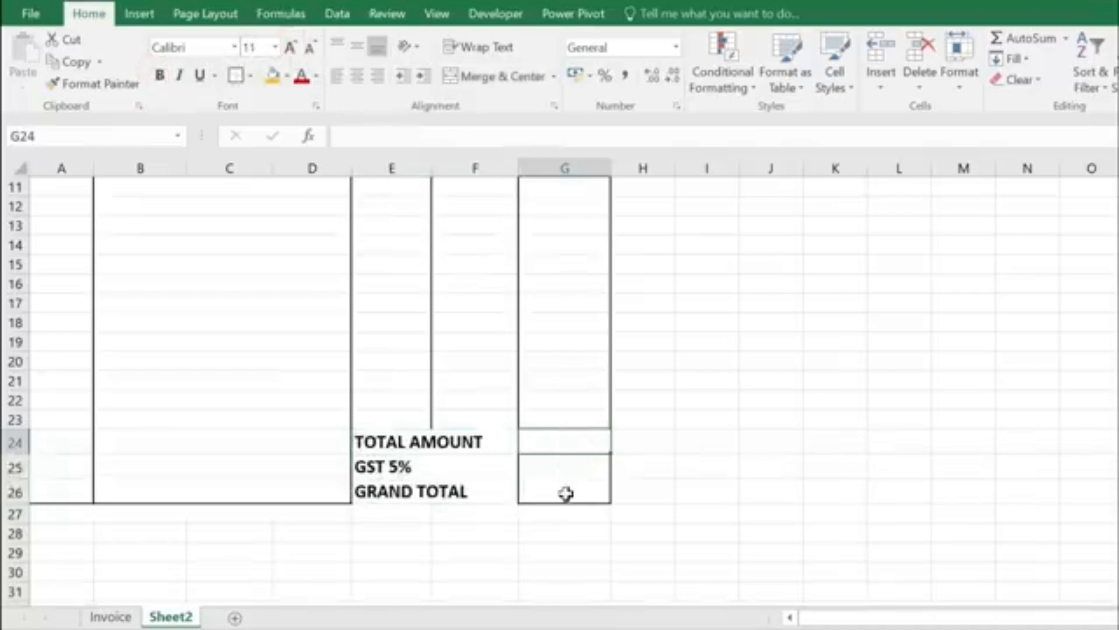
pyautogui.moveTo(383, 440); pyautogui.dragTo(444, 492)
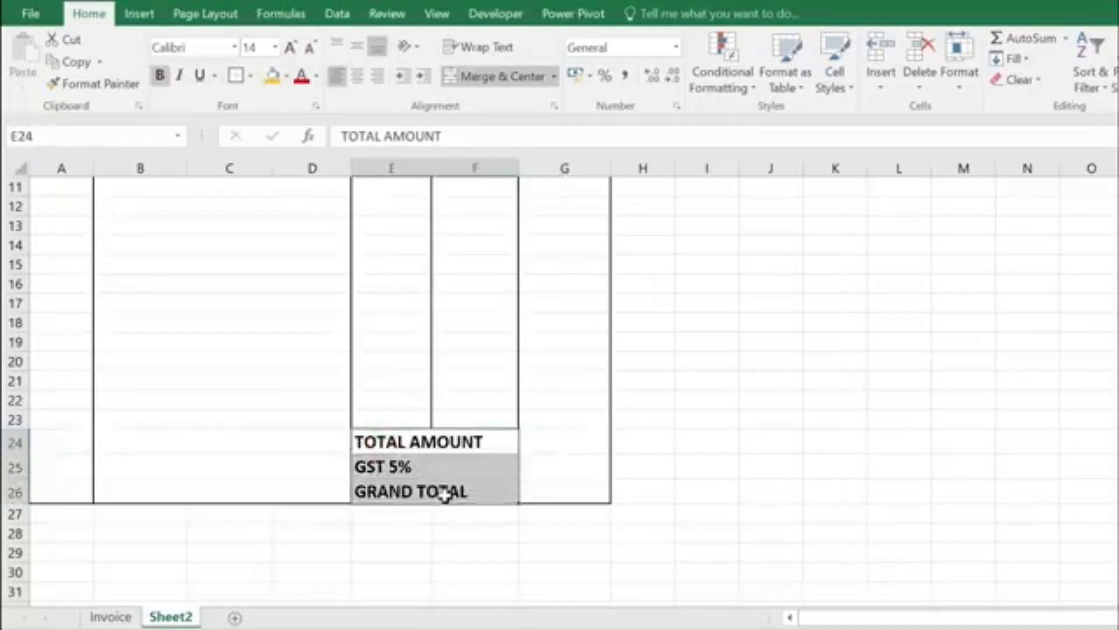
pyautogui.moveTo(419, 434); pyautogui.dragTo(548, 489)
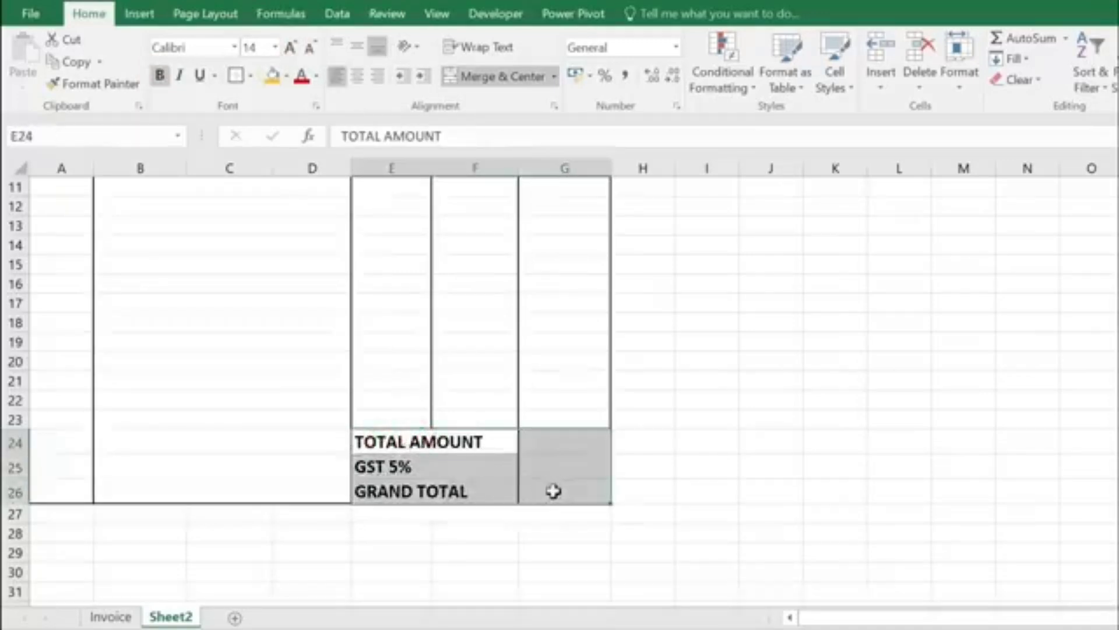
pyautogui.click(251, 78)
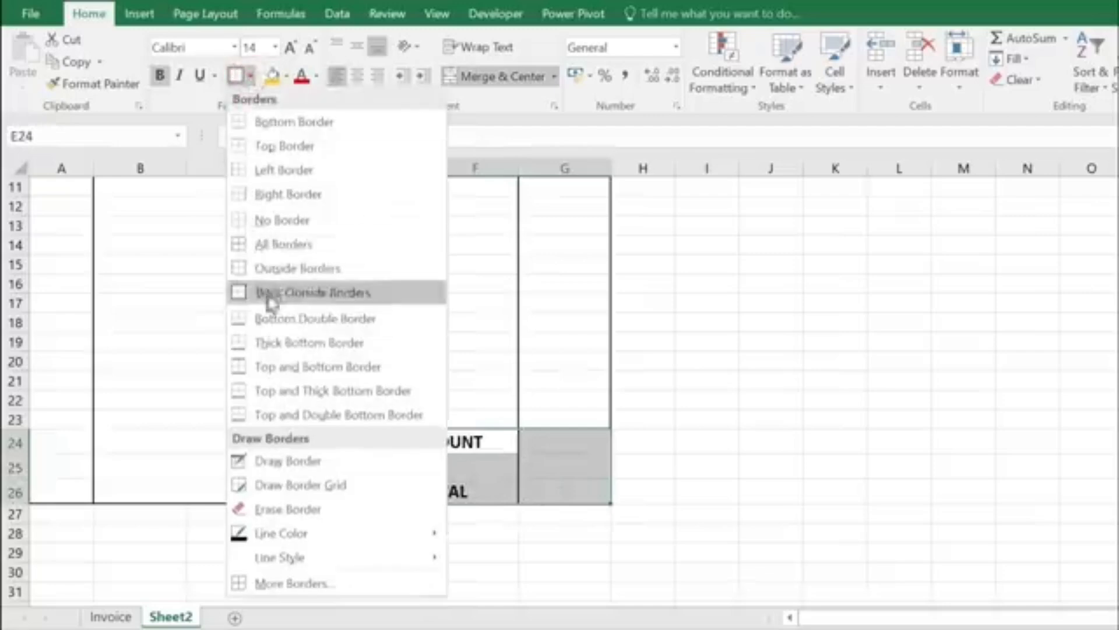
pyautogui.click(268, 244)
pyautogui.click(251, 76)
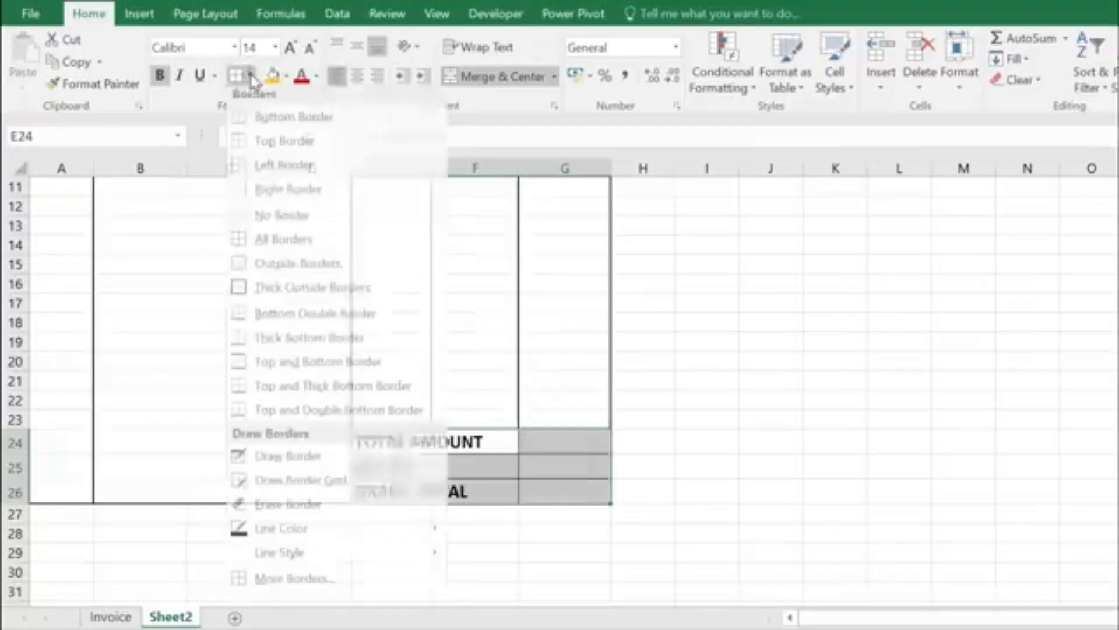
pyautogui.click(260, 296)
pyautogui.click(496, 507)
pyautogui.click(568, 547)
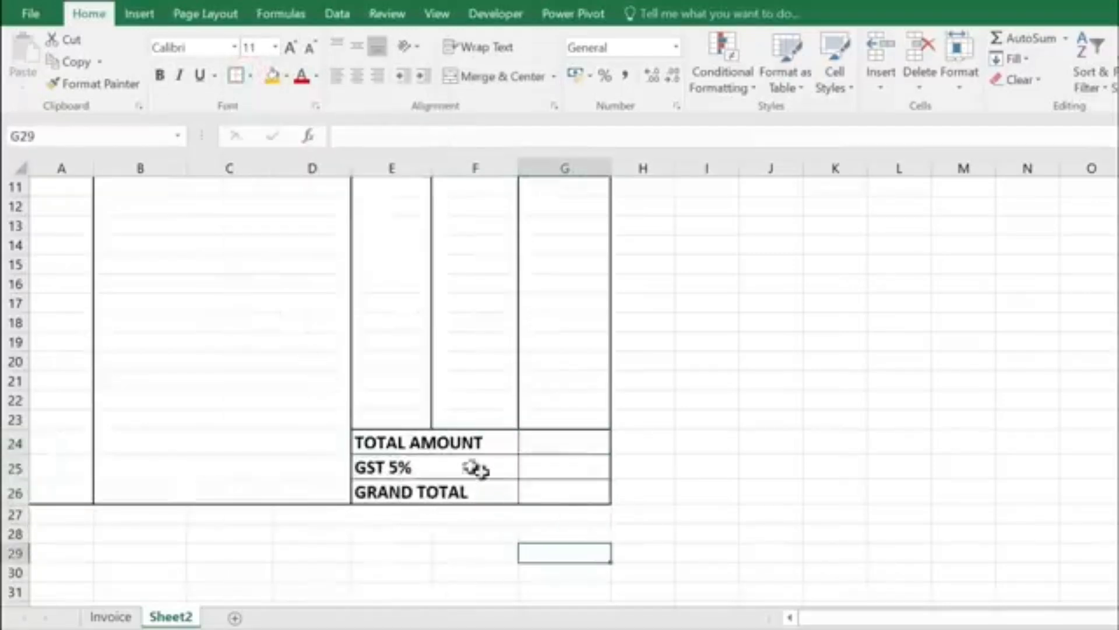
pyautogui.scroll(2, 470, 460)
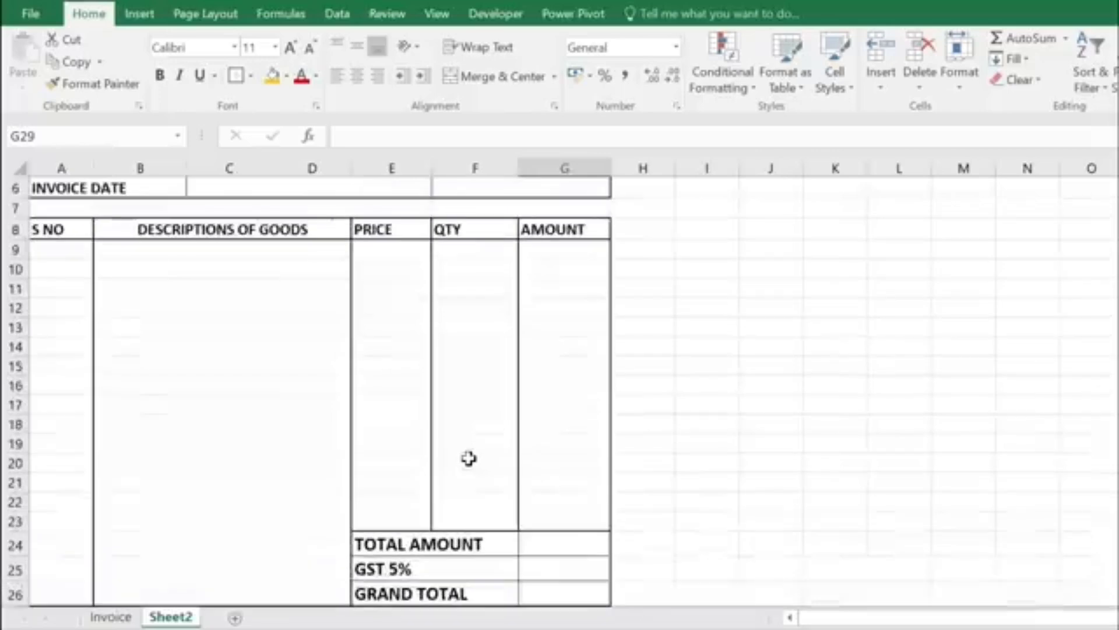
# Step: Enter a bold Bodoni MT 'TERMS & CONDITIONS' heading in merged A27:D27, then select A28:D28
pyautogui.scroll(-3, 442, 412)
pyautogui.scroll(-1, 402, 435)
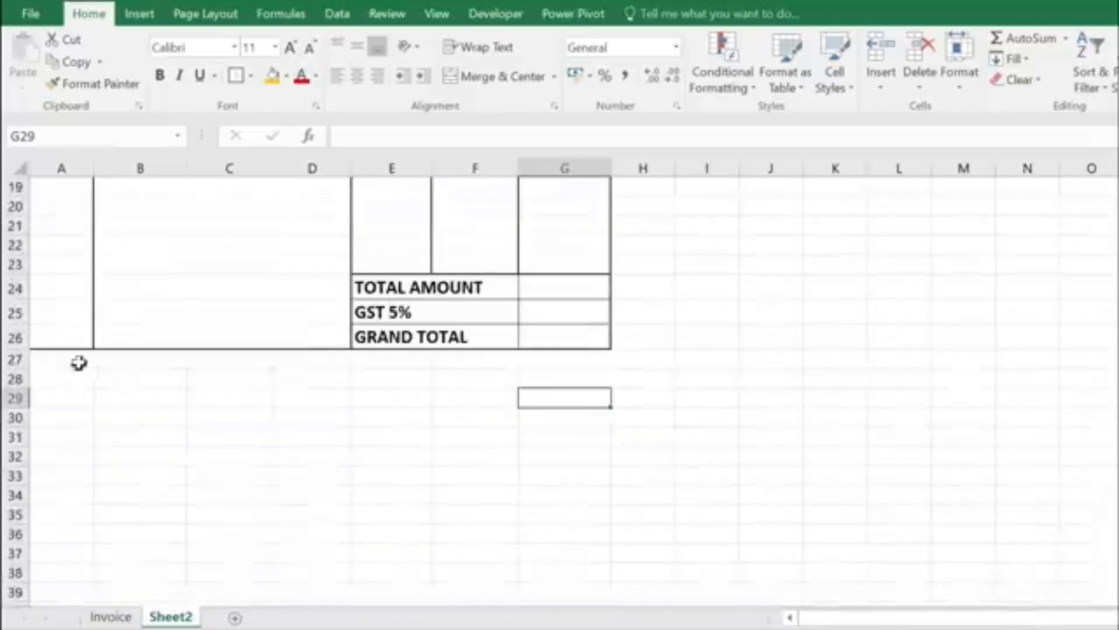
pyautogui.moveTo(75, 361); pyautogui.dragTo(322, 365)
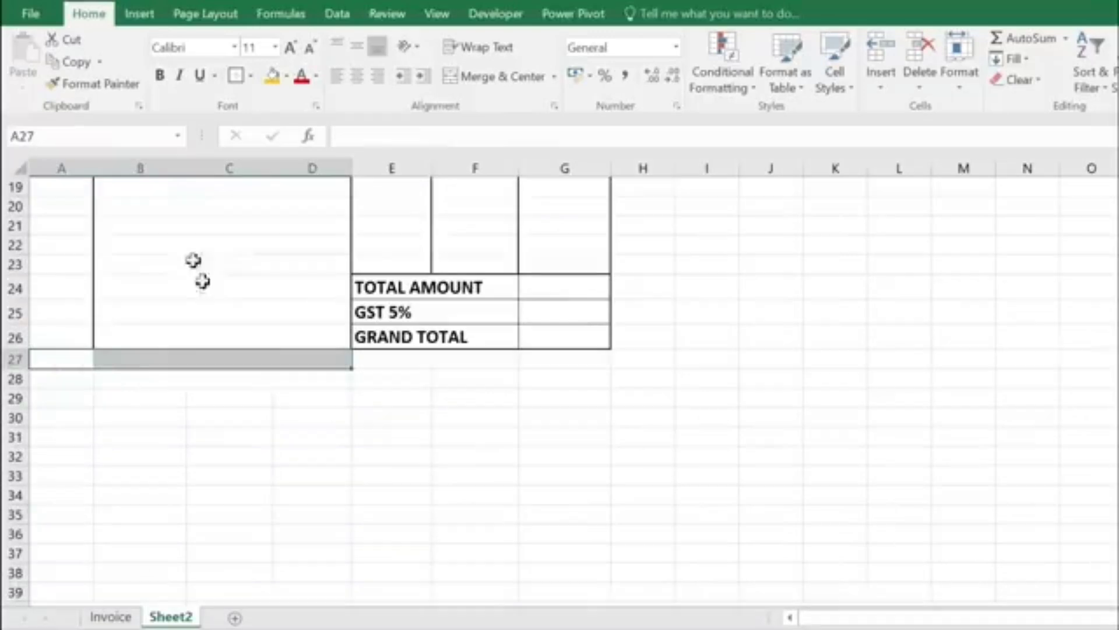
pyautogui.click(501, 77)
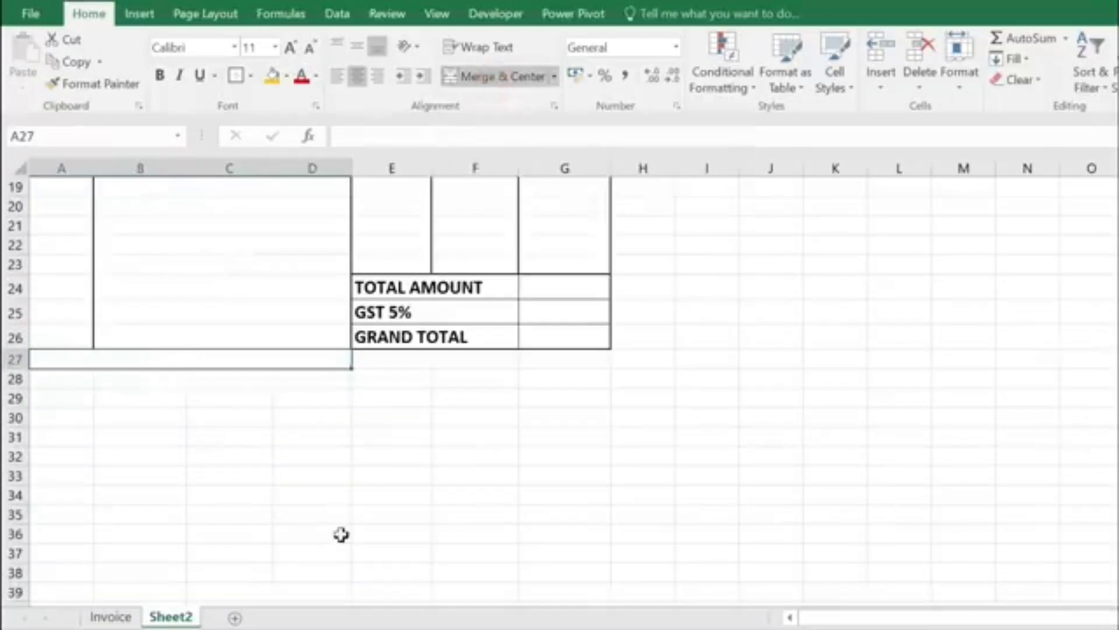
pyautogui.write('TERMS & CONDITIONS')
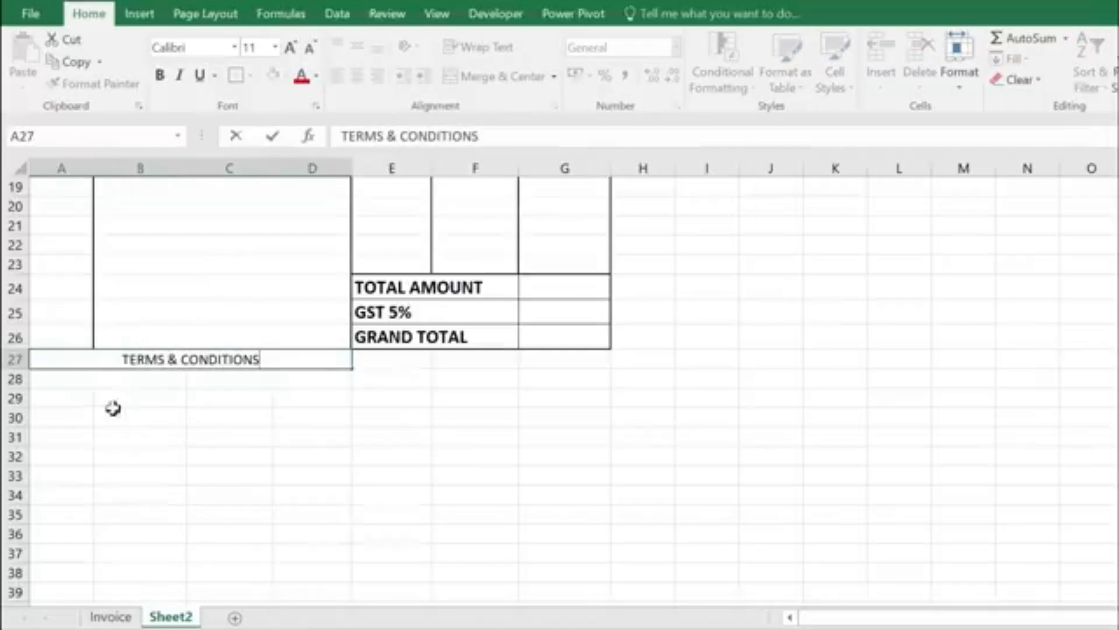
pyautogui.hotkey('ctrl', 'Return')
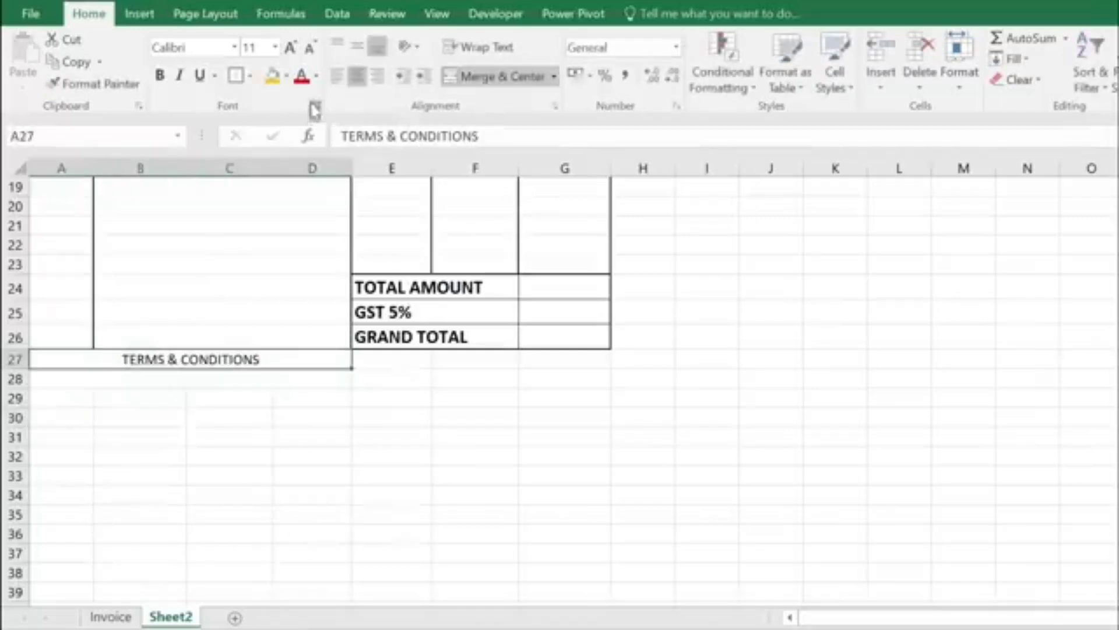
pyautogui.click(206, 47)
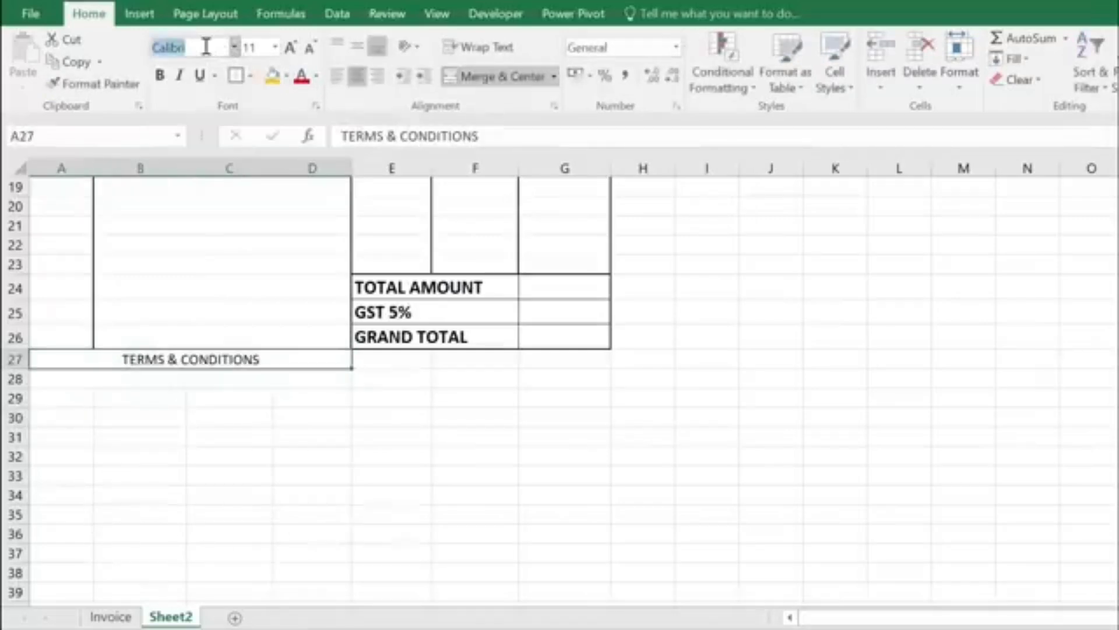
pyautogui.write('Bodoni MT')
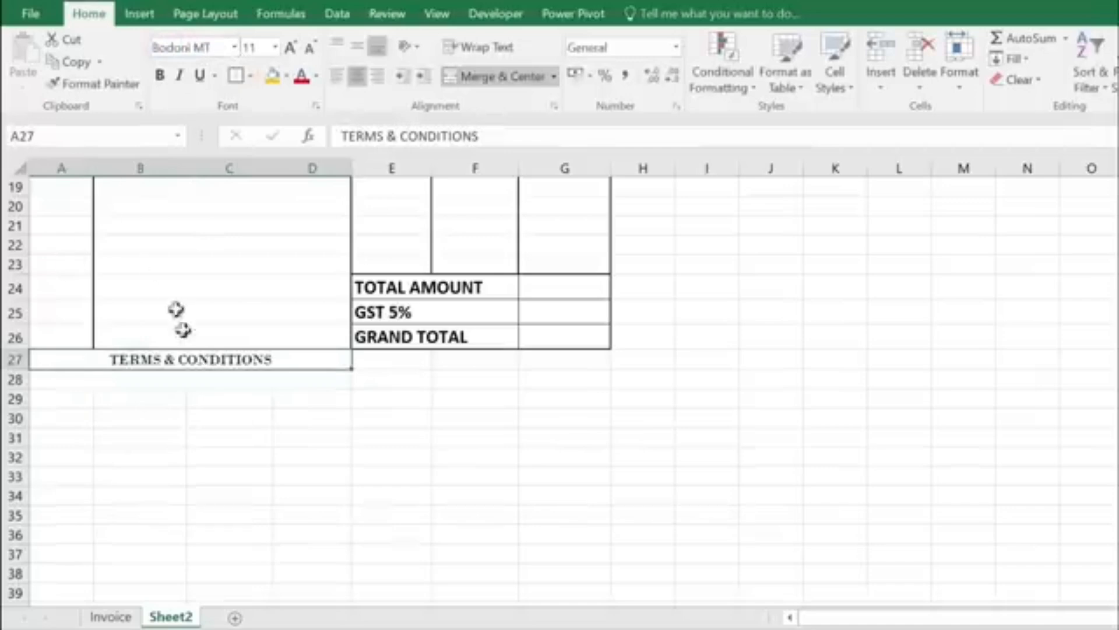
pyautogui.click(159, 74)
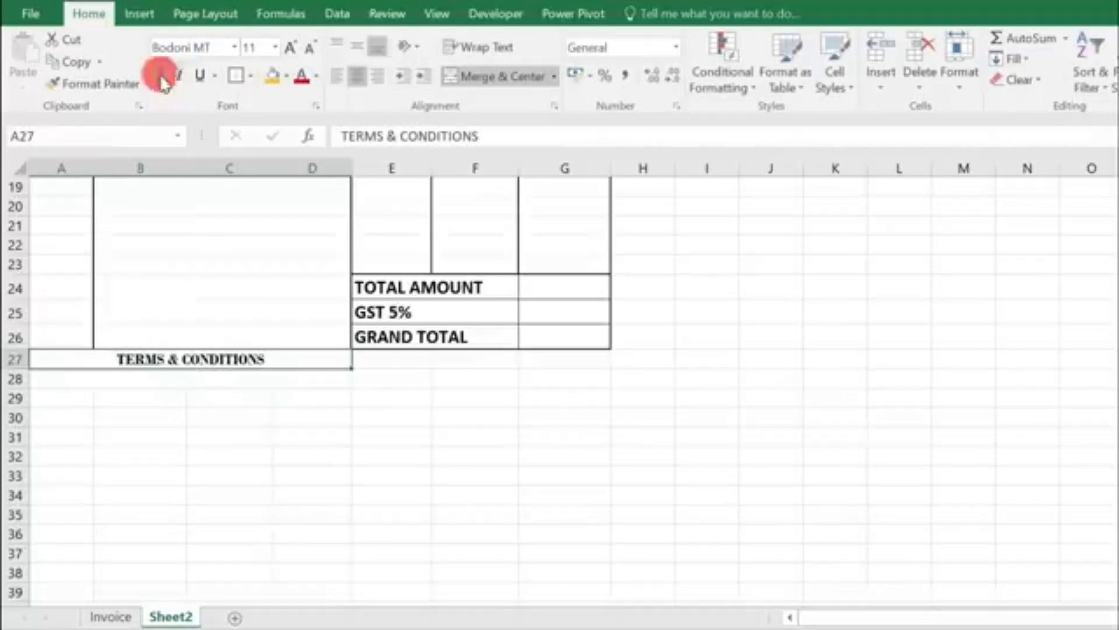
pyautogui.click(108, 380)
pyautogui.moveTo(58, 379); pyautogui.dragTo(292, 381)
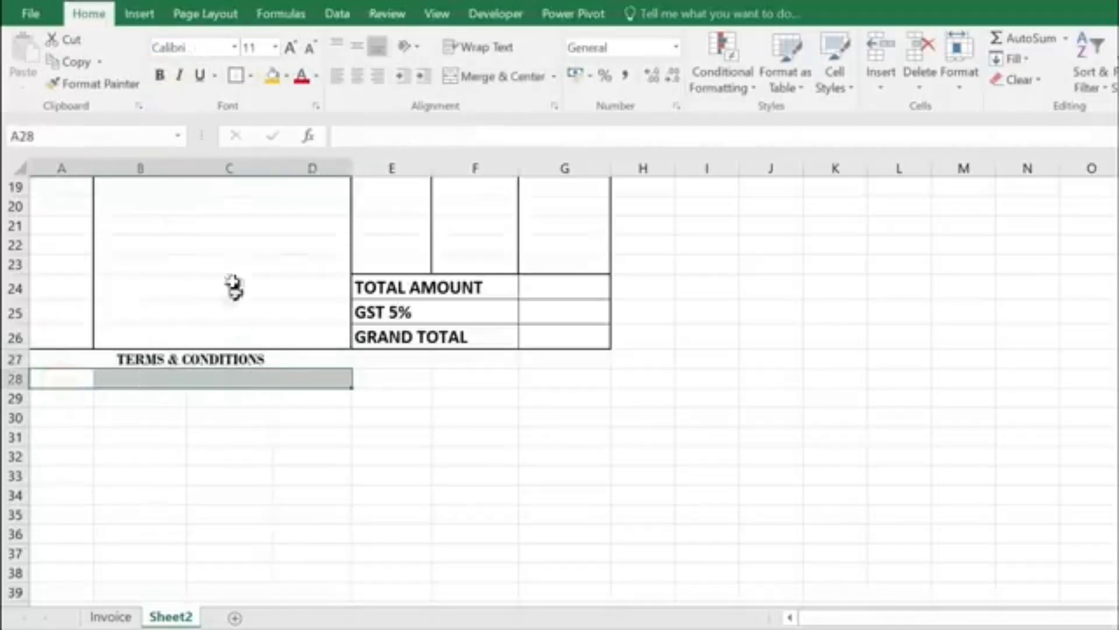
# Step: Merge A28:D28, extend the merge down to row 33, and paste the first terms into rows 28–29
pyautogui.click(498, 76)
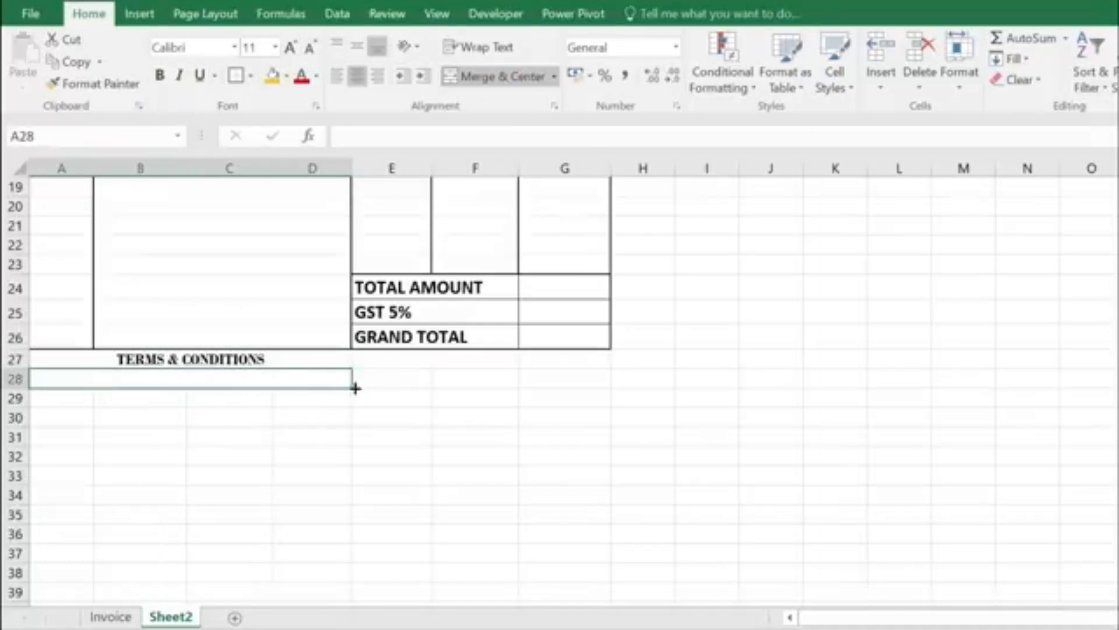
pyautogui.moveTo(350, 386); pyautogui.dragTo(350, 493)
pyautogui.click(216, 376)
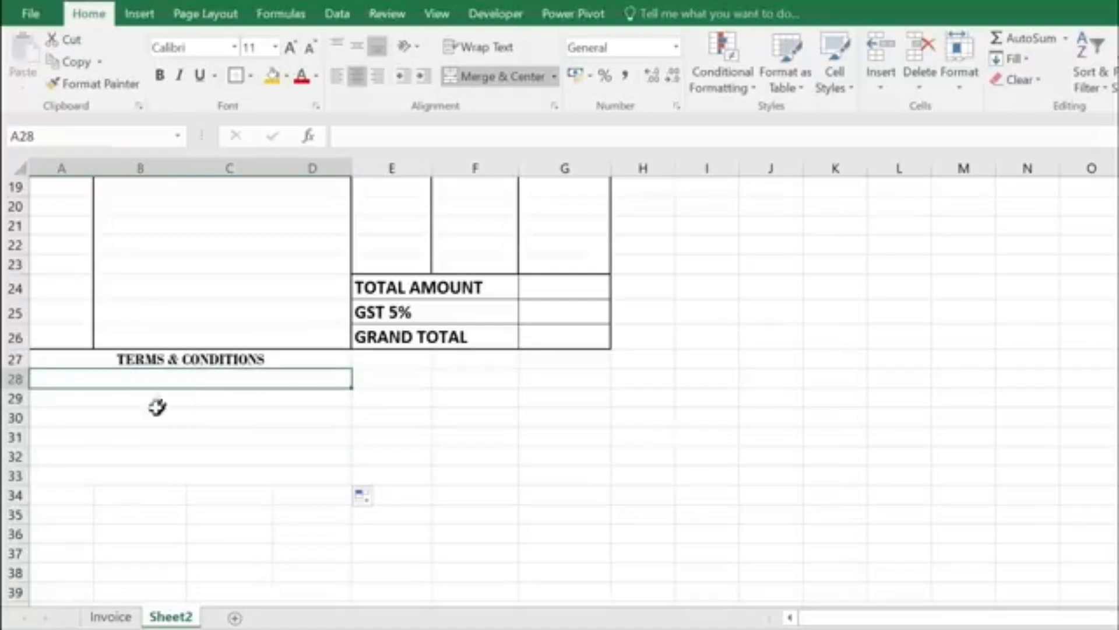
pyautogui.write('1. Goods damaged during transit avoid warranty')
pyautogui.click(112, 399)
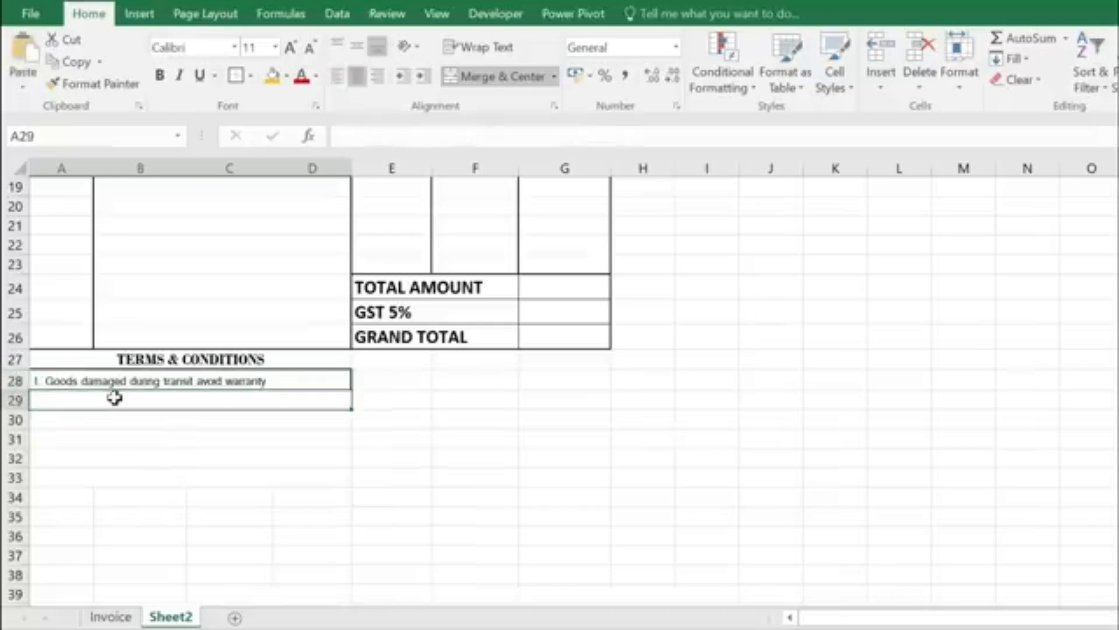
pyautogui.write('2. In case of product malfunction, you will')
# Step: Paste the remaining term lines into rows 30–33 and select the A27:D34 block
pyautogui.click(99, 422)
pyautogui.write('have to go to the service center.')
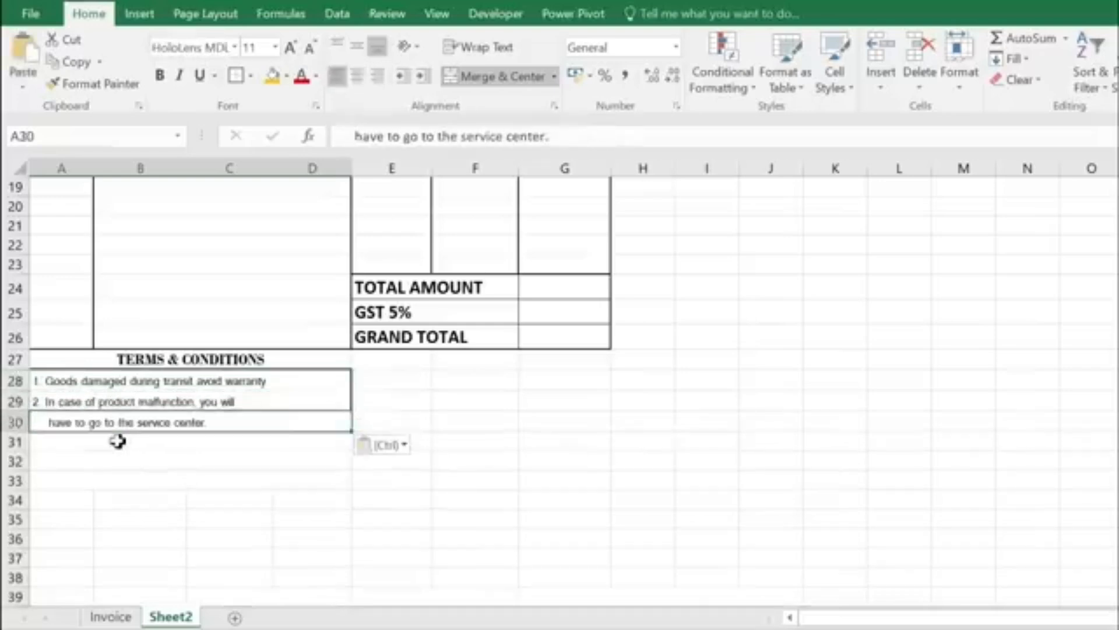
pyautogui.click(117, 441)
pyautogui.write('3. 90 days limited warranty unless otherwise stated.')
pyautogui.click(128, 466)
pyautogui.write('4. Exchange the same item only in 3 days')
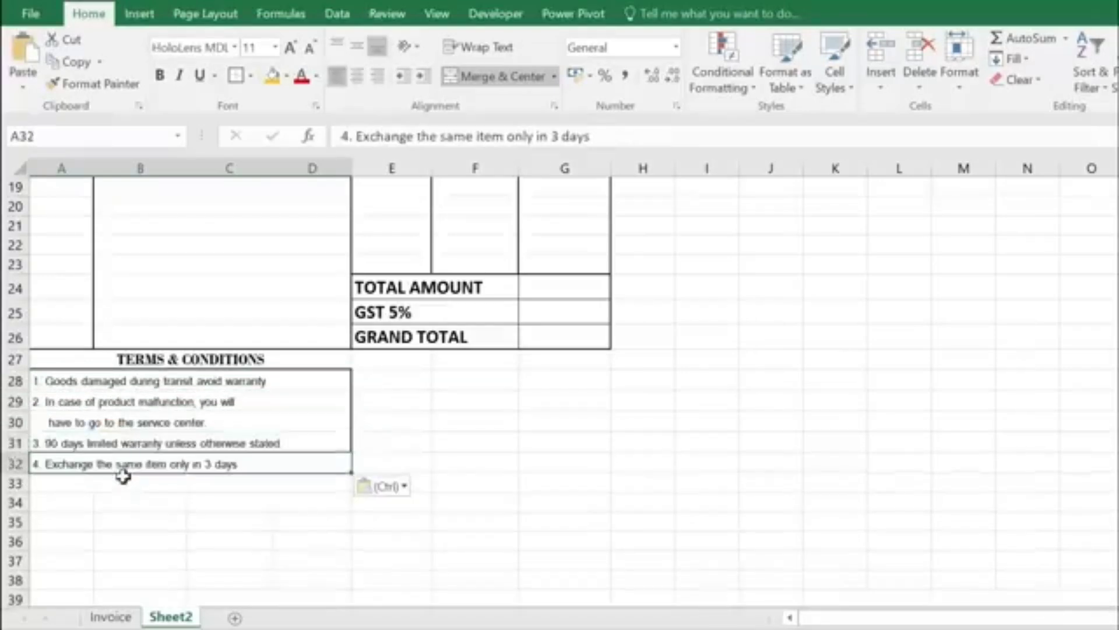
pyautogui.click(119, 488)
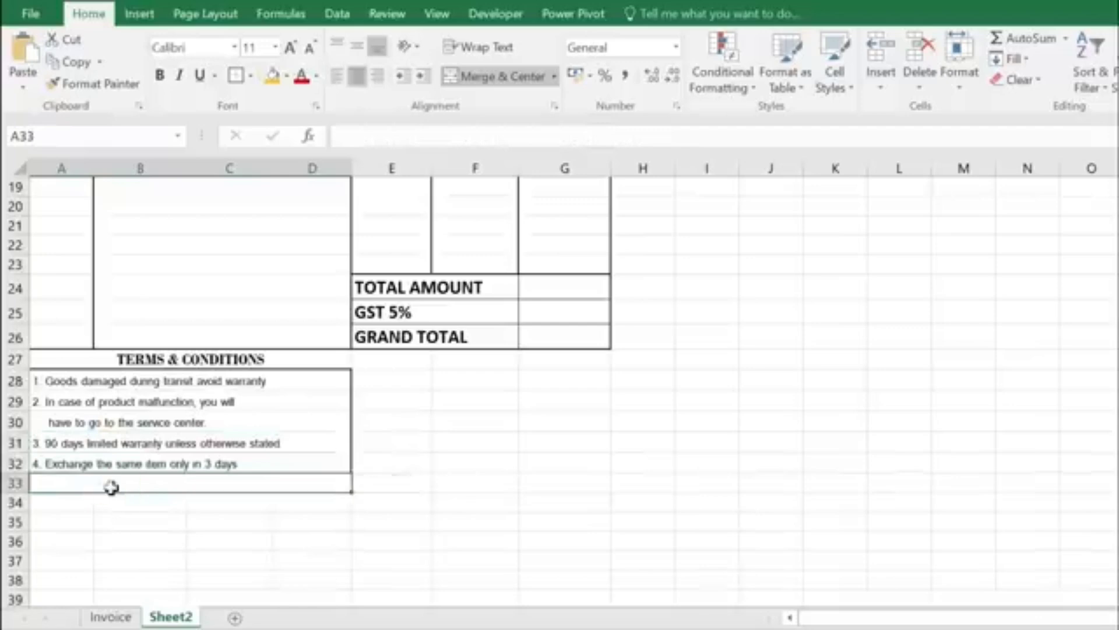
pyautogui.write('and bring the invoice together')
pyautogui.click(139, 523)
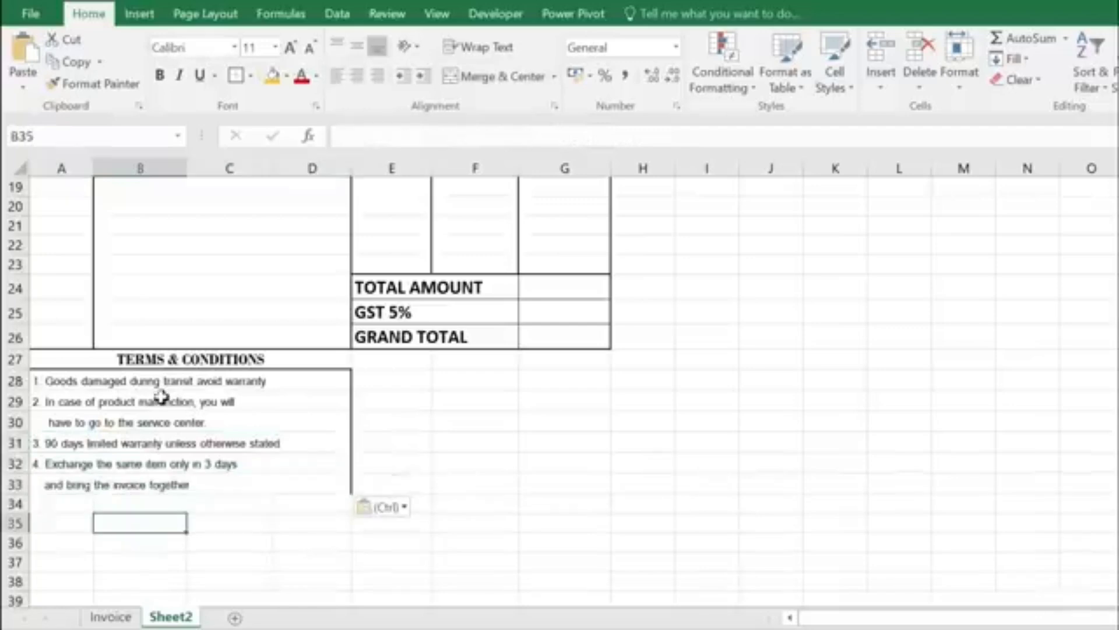
pyautogui.click(306, 483)
pyautogui.moveTo(65, 359); pyautogui.dragTo(179, 491)
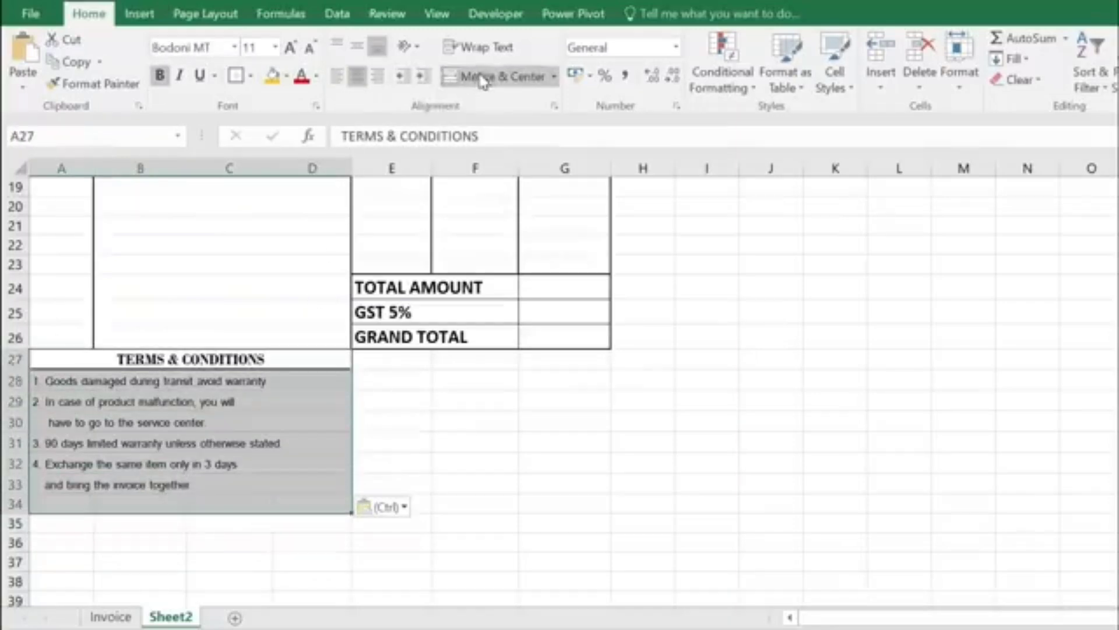
# Step: Clear the terms block's borders and give A27:D34 a thick outside border
pyautogui.click(251, 79)
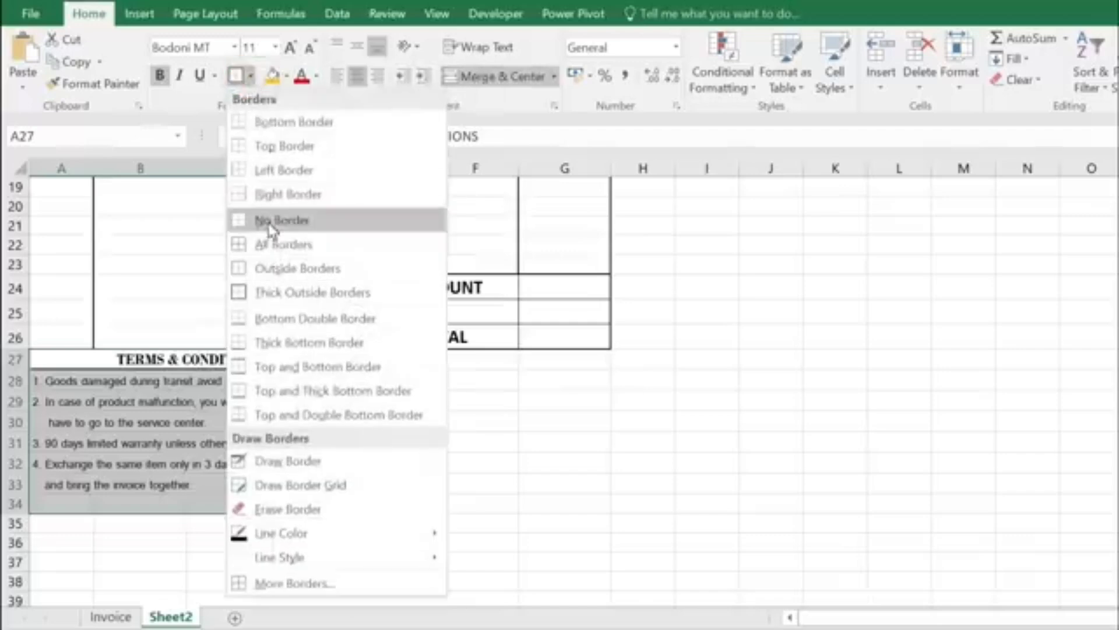
pyautogui.click(268, 220)
pyautogui.click(250, 77)
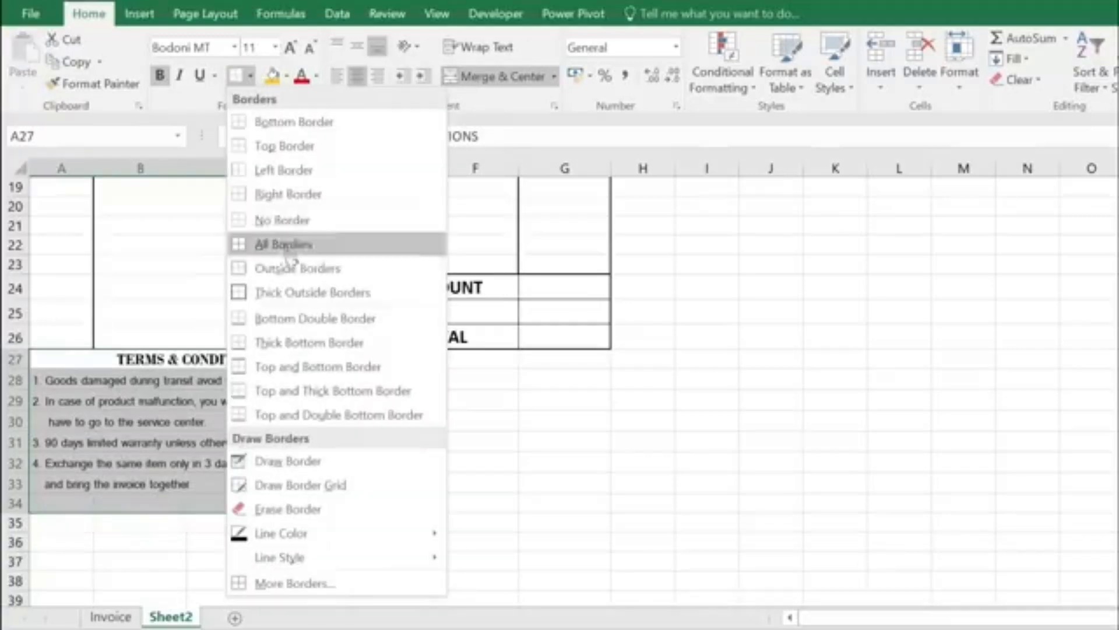
pyautogui.click(291, 301)
# Step: Merge E28:G28 and enter the label 'AUTHORISED SIGN'
pyautogui.click(565, 442)
pyautogui.moveTo(395, 380); pyautogui.dragTo(549, 378)
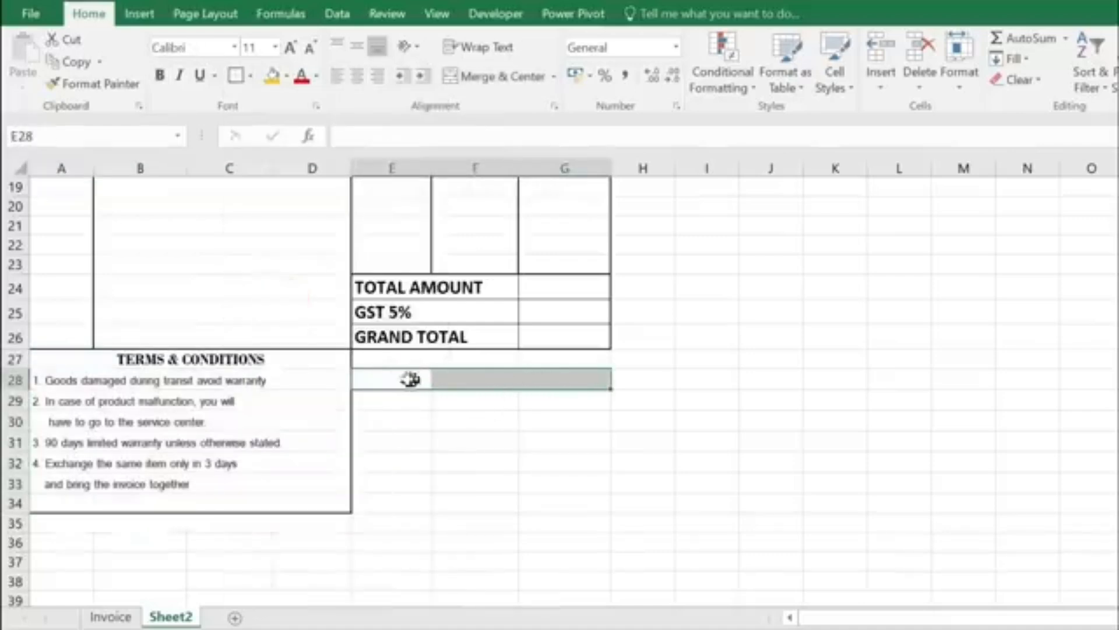
pyautogui.click(500, 77)
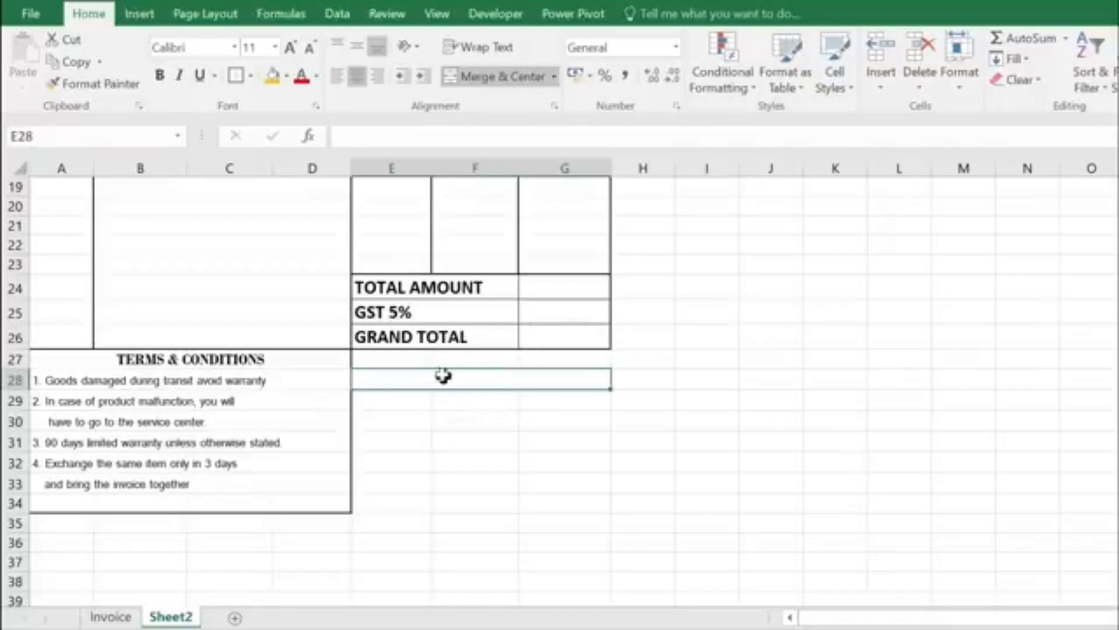
pyautogui.write('A')
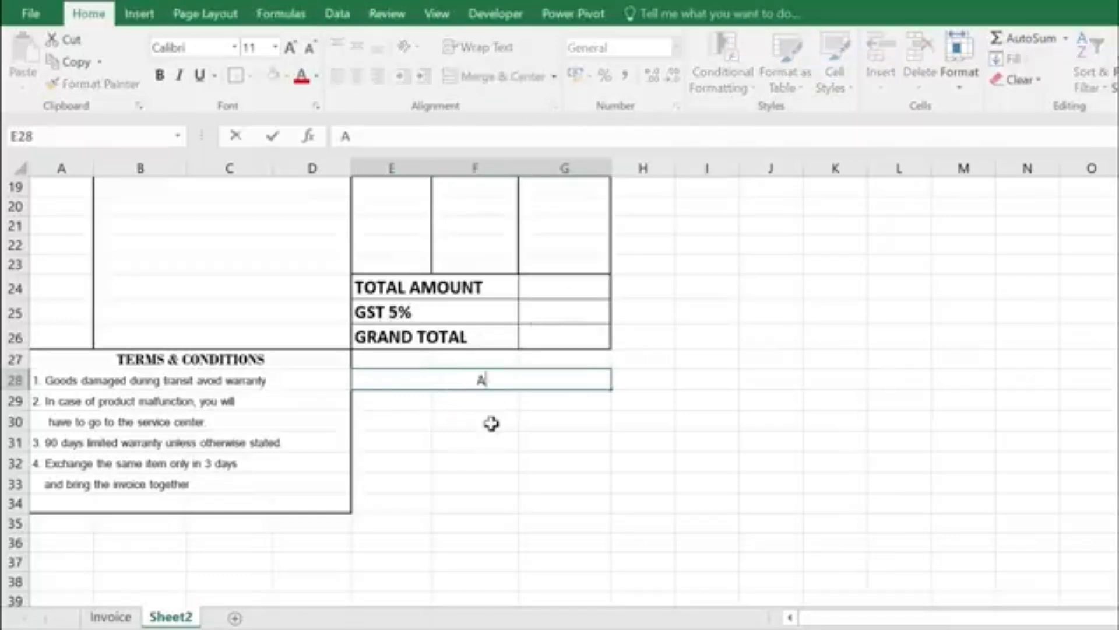
pyautogui.write('UTHORISED SIGN')
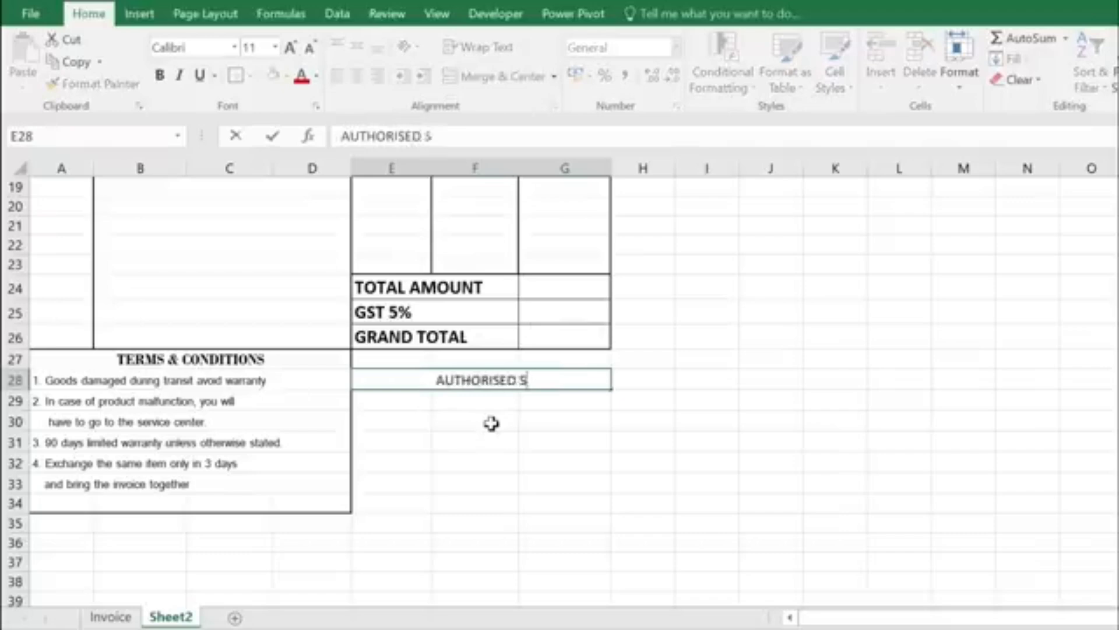
pyautogui.press('Return')
# Step: Give the signature area E27:G34 a thick outside border
pyautogui.moveTo(379, 362); pyautogui.dragTo(526, 497)
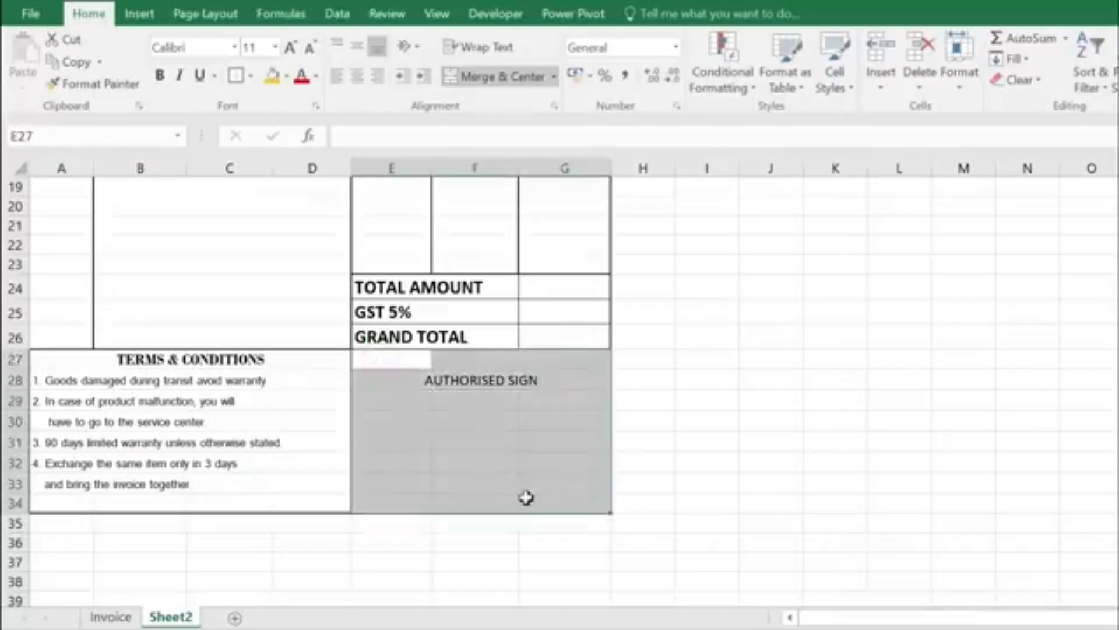
pyautogui.click(249, 76)
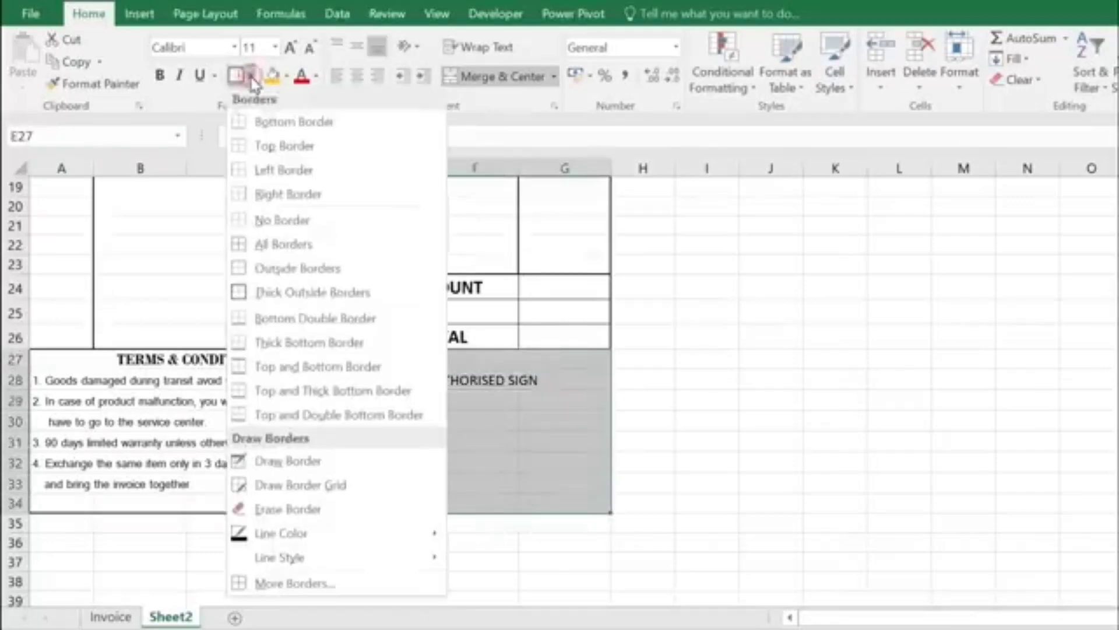
pyautogui.click(300, 288)
pyautogui.click(560, 462)
# Step: Set the AUTHORISED SIGN label's font to Consolas
pyautogui.click(439, 382)
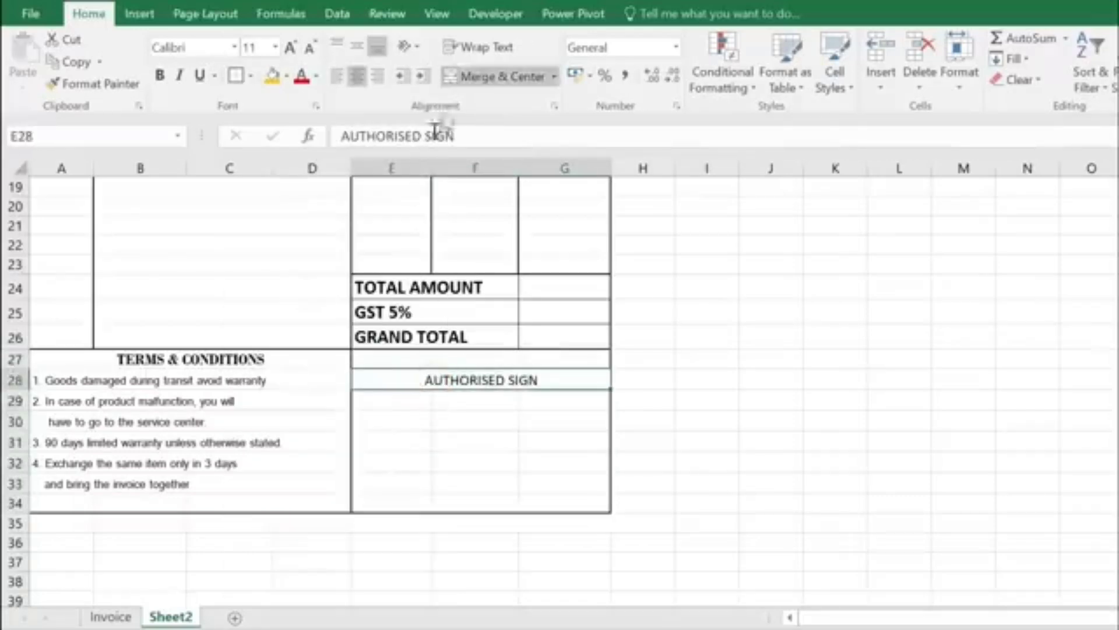
pyautogui.click(196, 47)
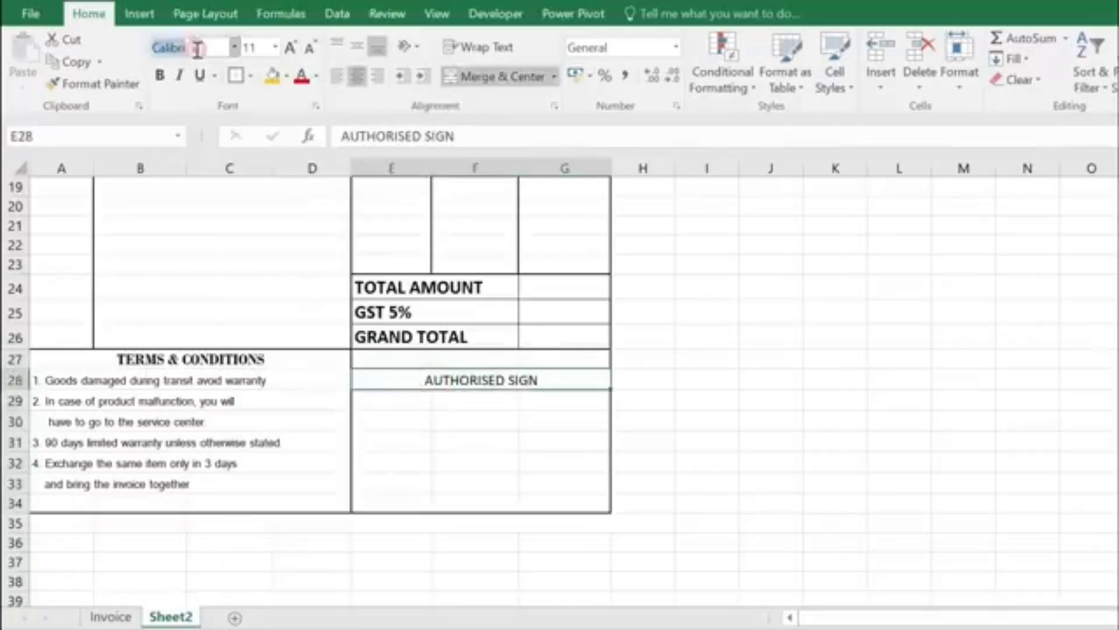
pyautogui.write('Consolas')
pyautogui.press('Return')
# Step: Check the invoice in print preview, then select the empty band A35:G36
pyautogui.click(461, 422)
pyautogui.scroll(6, 387, 425)
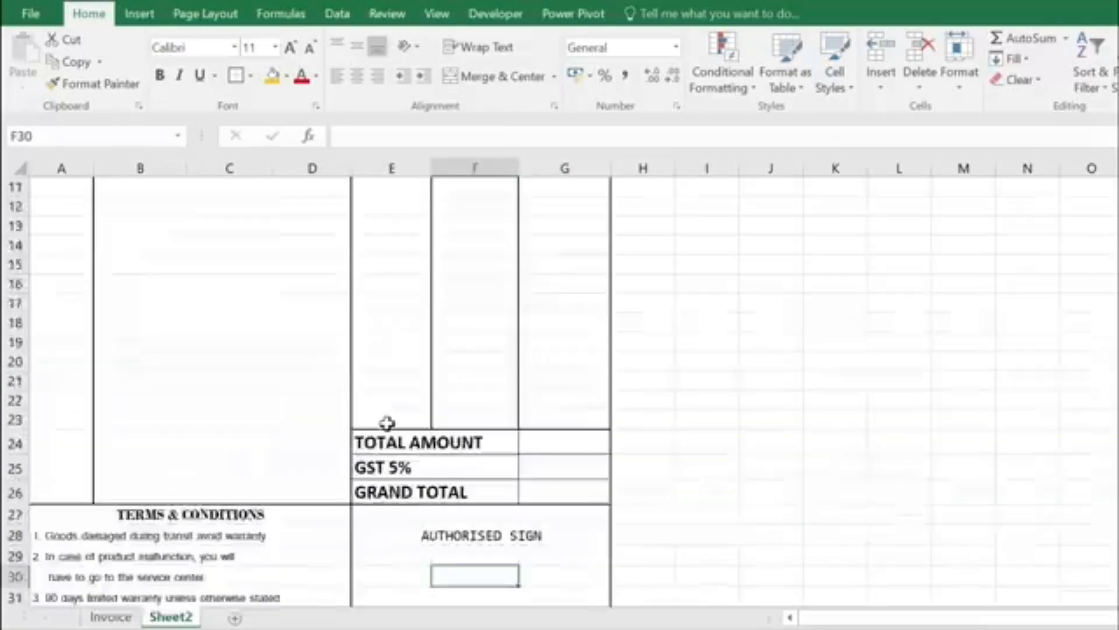
pyautogui.scroll(-7, 338, 369)
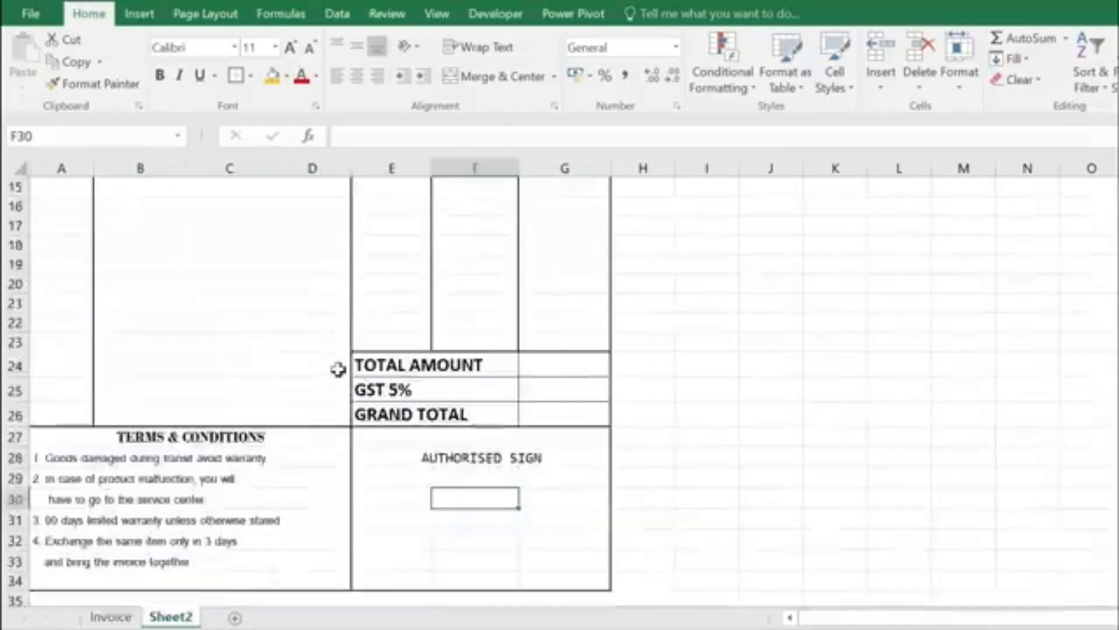
pyautogui.scroll(7, 341, 370)
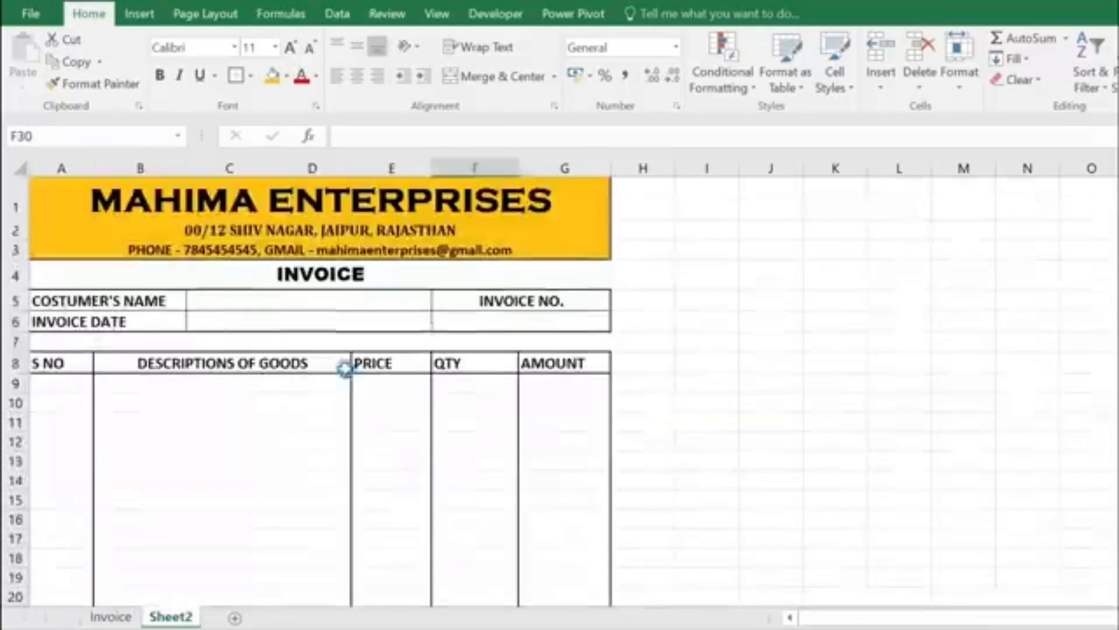
pyautogui.hotkey('ctrl', 'p')
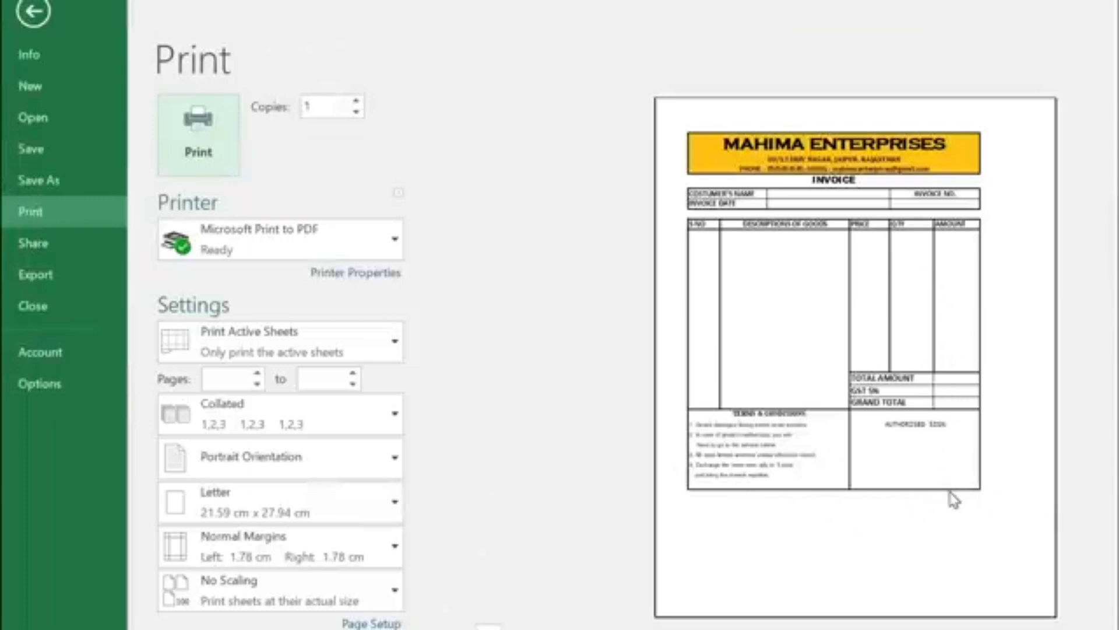
pyautogui.press('Escape')
pyautogui.scroll(-8, 222, 474)
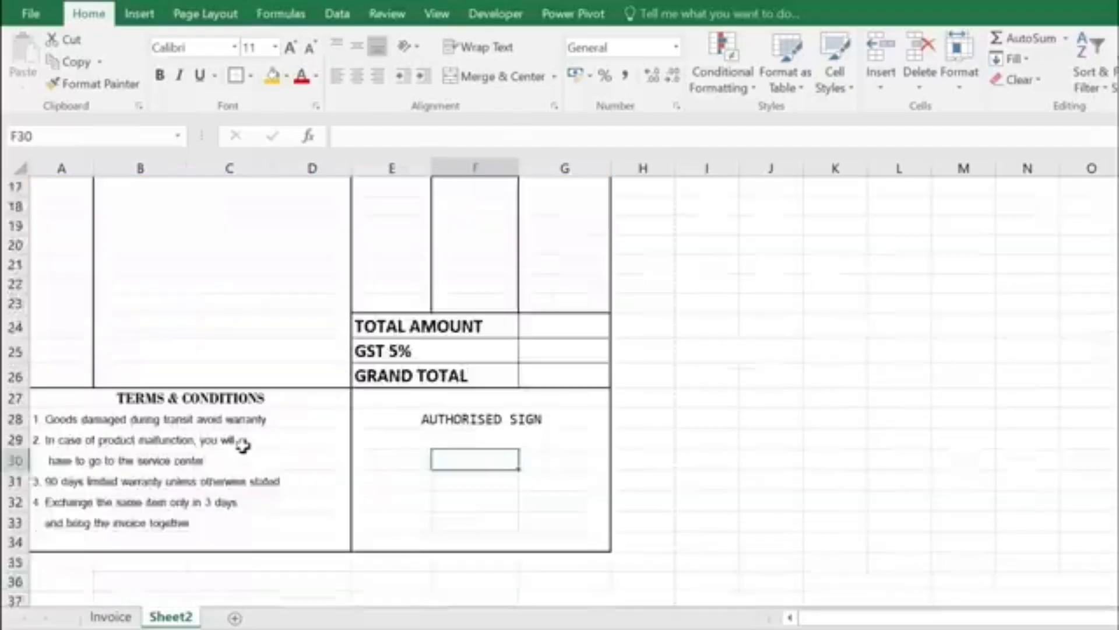
pyautogui.moveTo(61, 425); pyautogui.dragTo(566, 452)
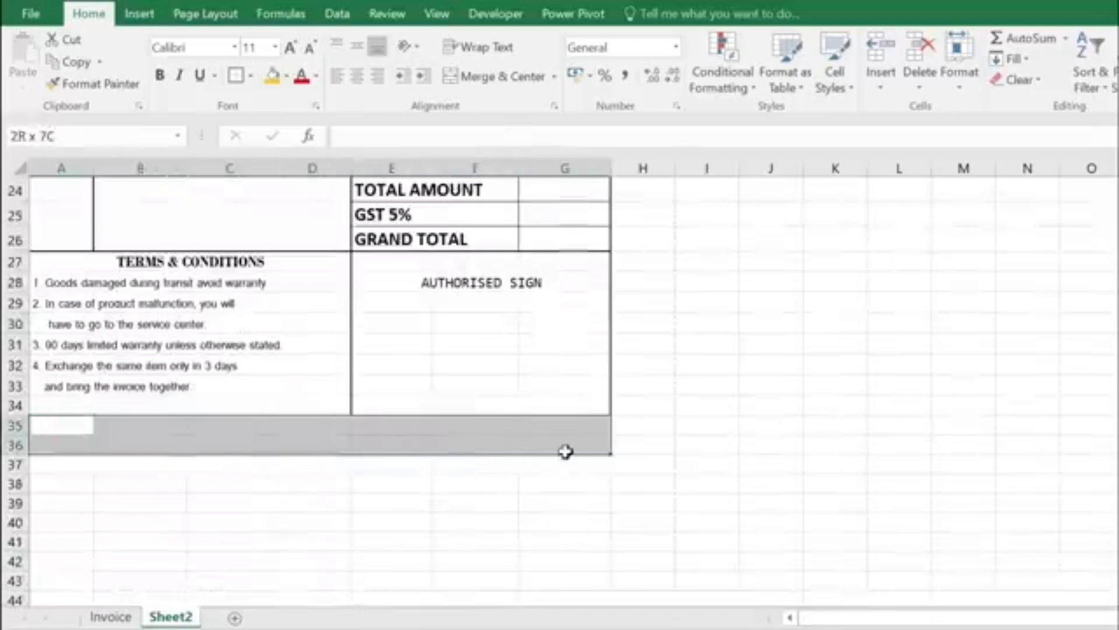
# Step: Fill A35:G36 with gold and add borders to it
pyautogui.click(272, 77)
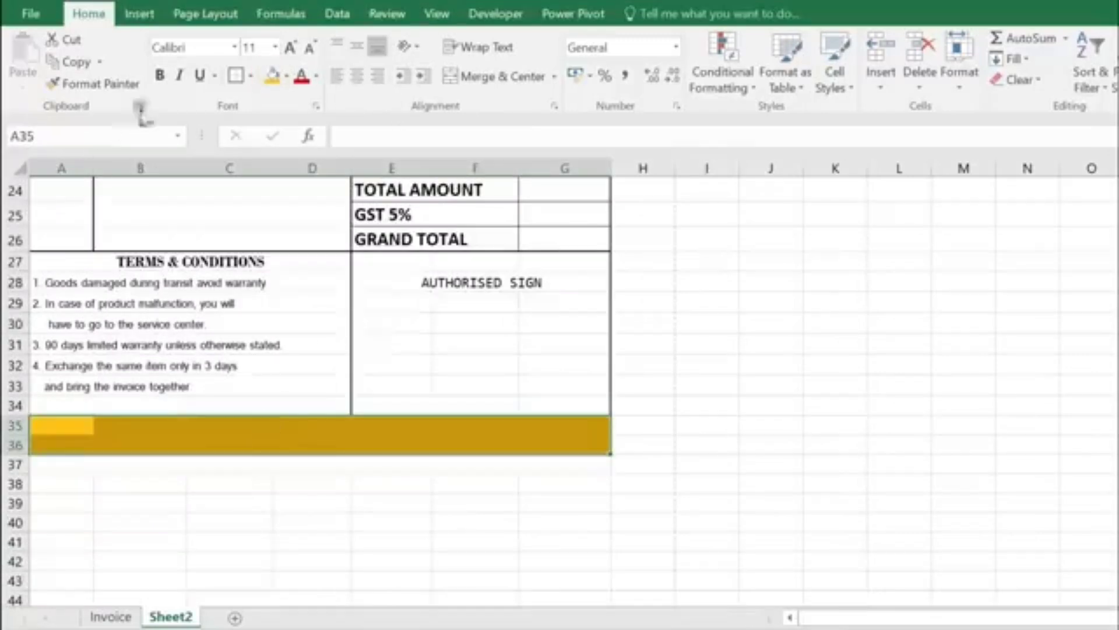
pyautogui.click(236, 76)
pyautogui.click(305, 420)
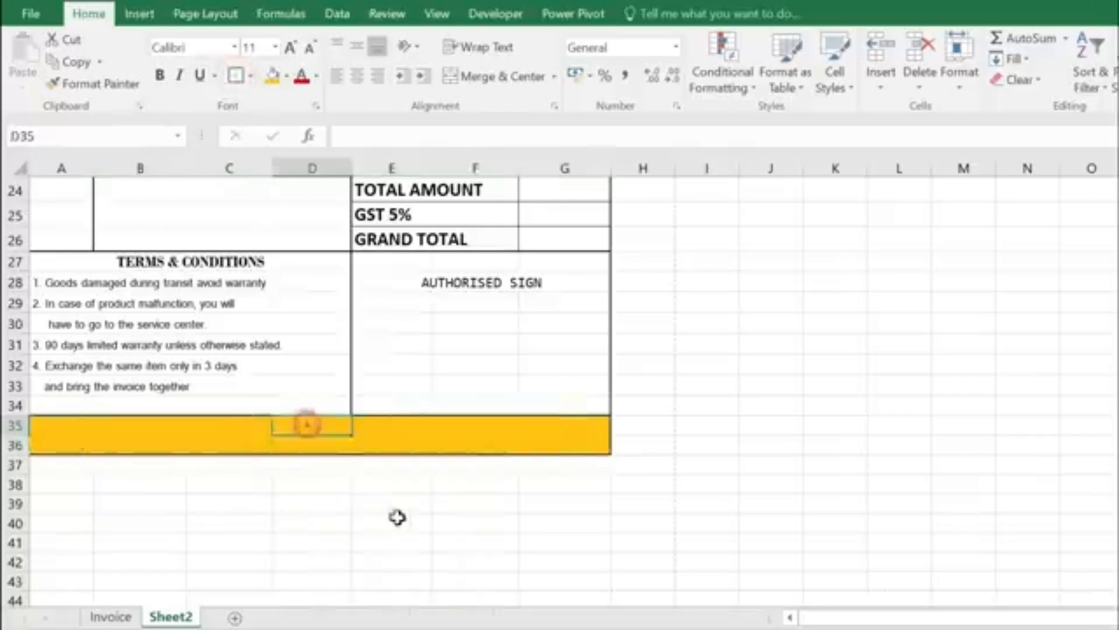
pyautogui.click(399, 517)
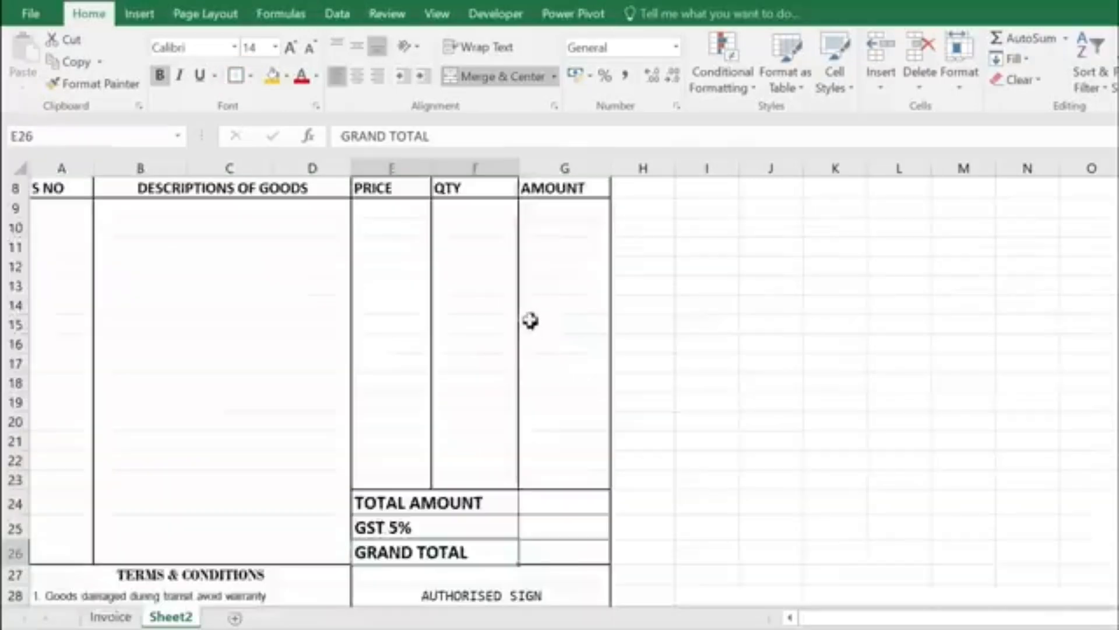
# Step: Widen columns D to G and make the row 8 headings centred at 14 pt
pyautogui.scroll(3, 530, 320)
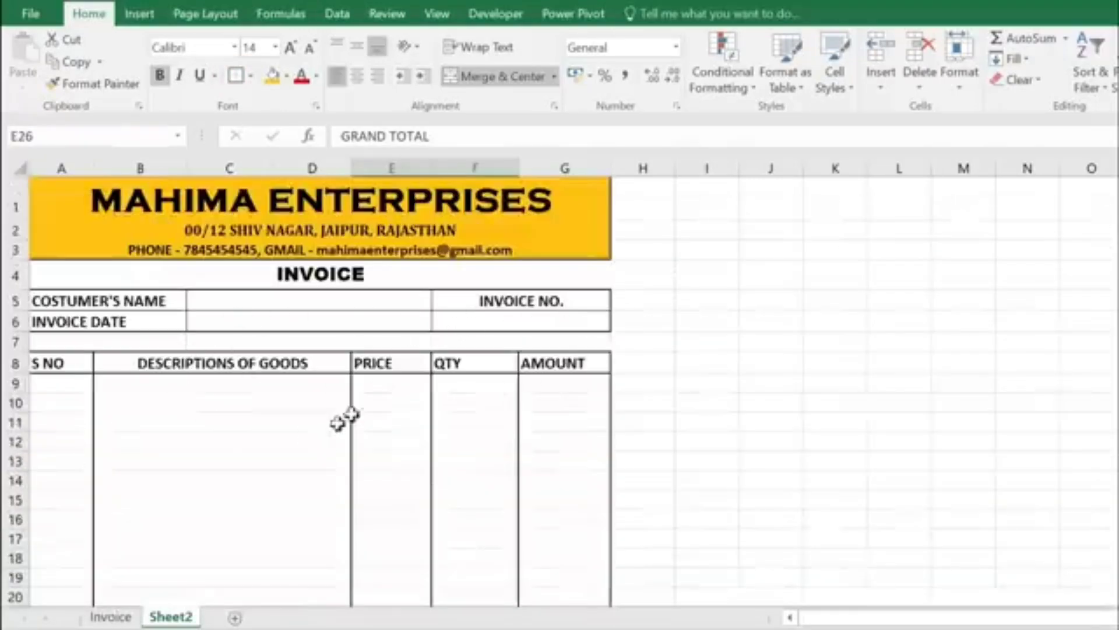
pyautogui.moveTo(613, 166); pyautogui.dragTo(628, 165)
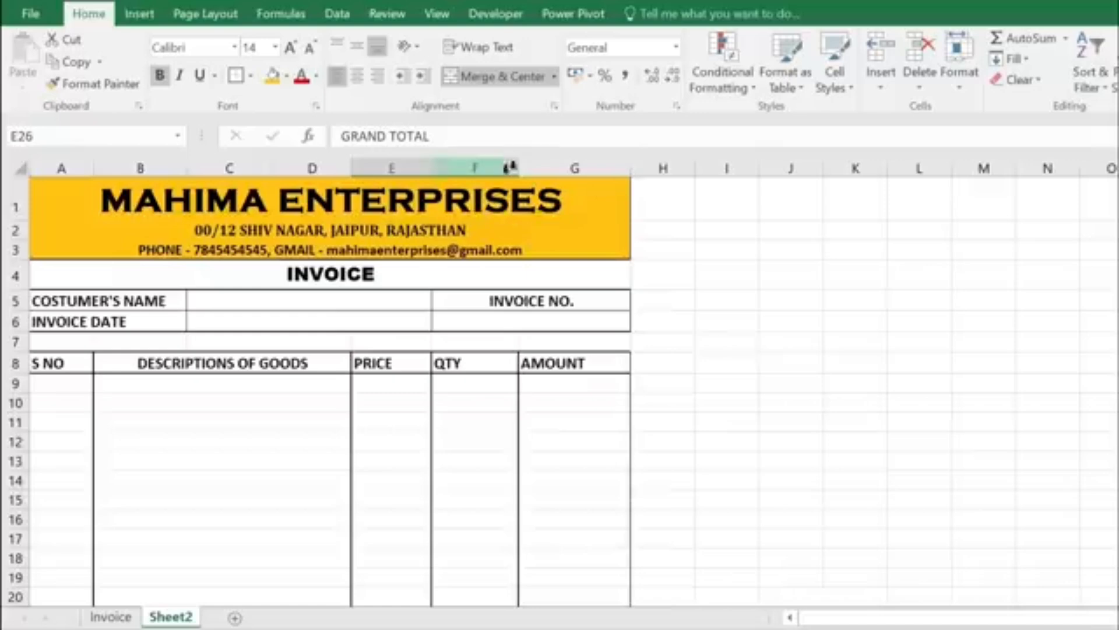
pyautogui.moveTo(59, 362); pyautogui.dragTo(544, 365)
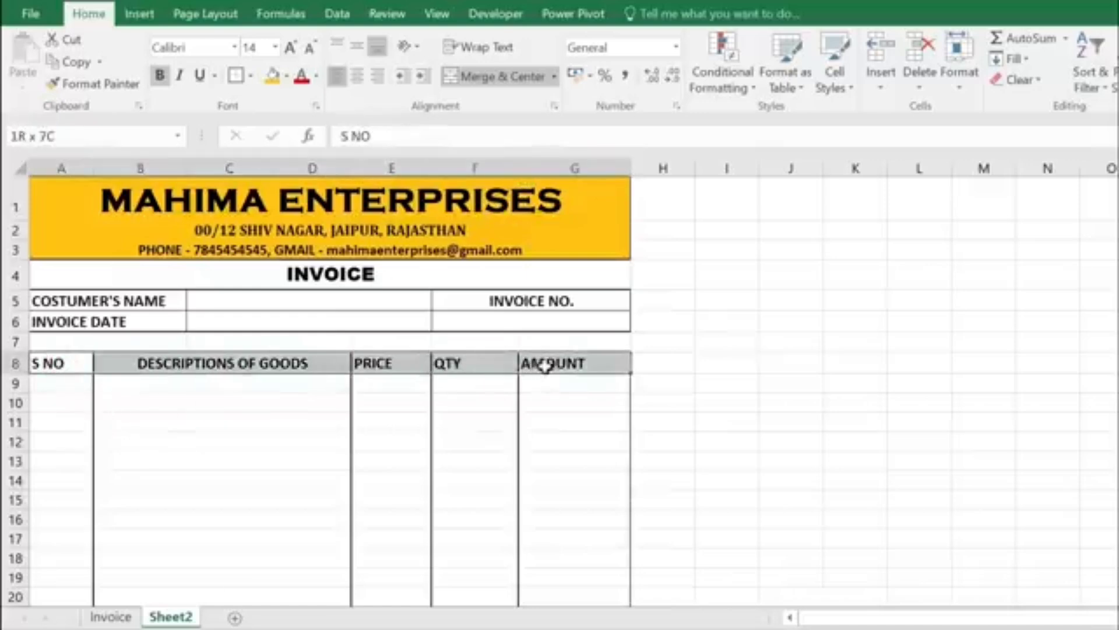
pyautogui.click(356, 77)
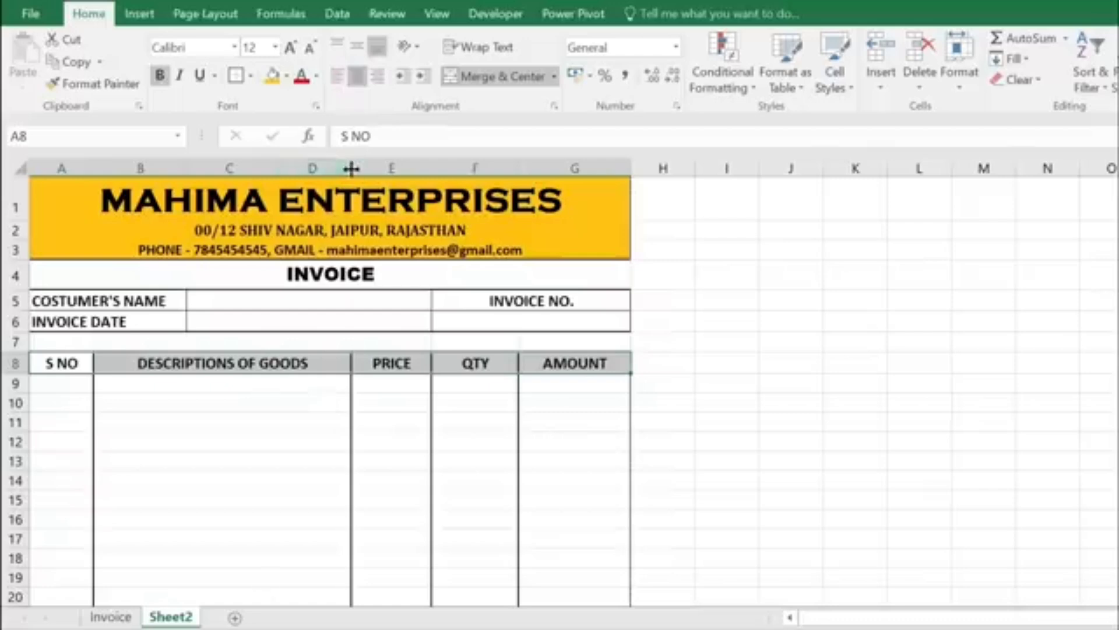
pyautogui.moveTo(353, 169); pyautogui.dragTo(369, 169)
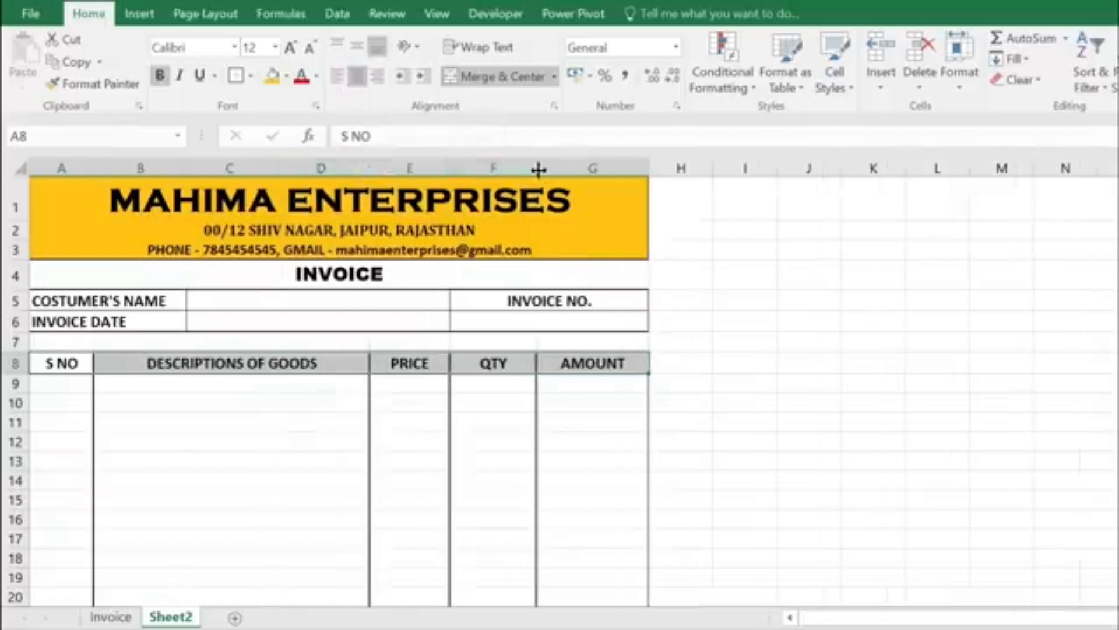
pyautogui.moveTo(537, 170); pyautogui.dragTo(544, 170)
pyautogui.moveTo(452, 169); pyautogui.dragTo(476, 169)
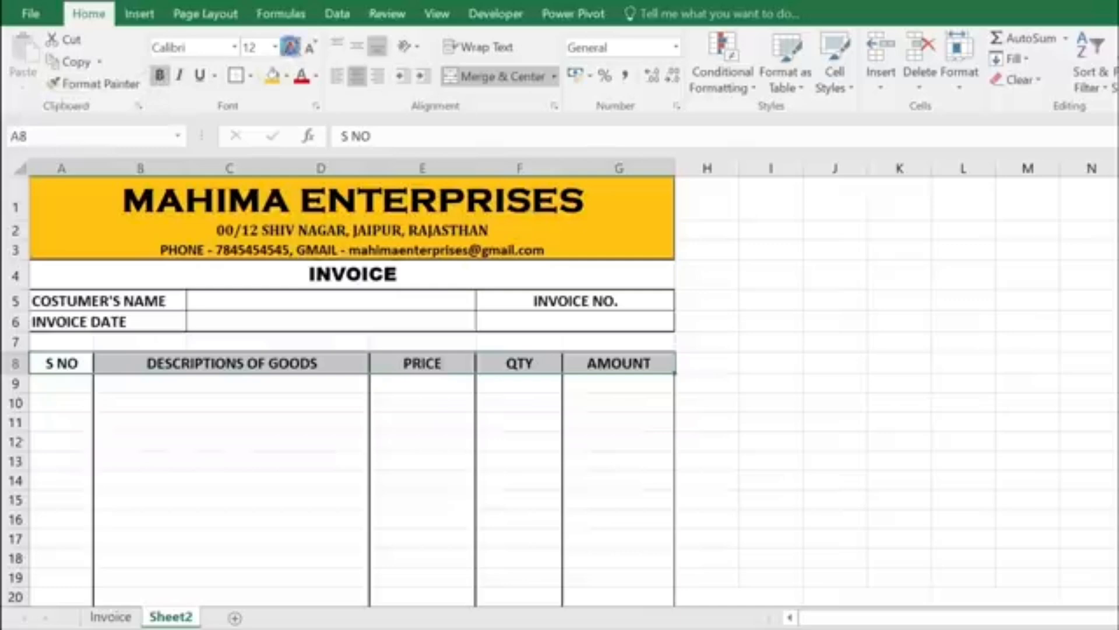
pyautogui.click(289, 47)
pyautogui.click(480, 449)
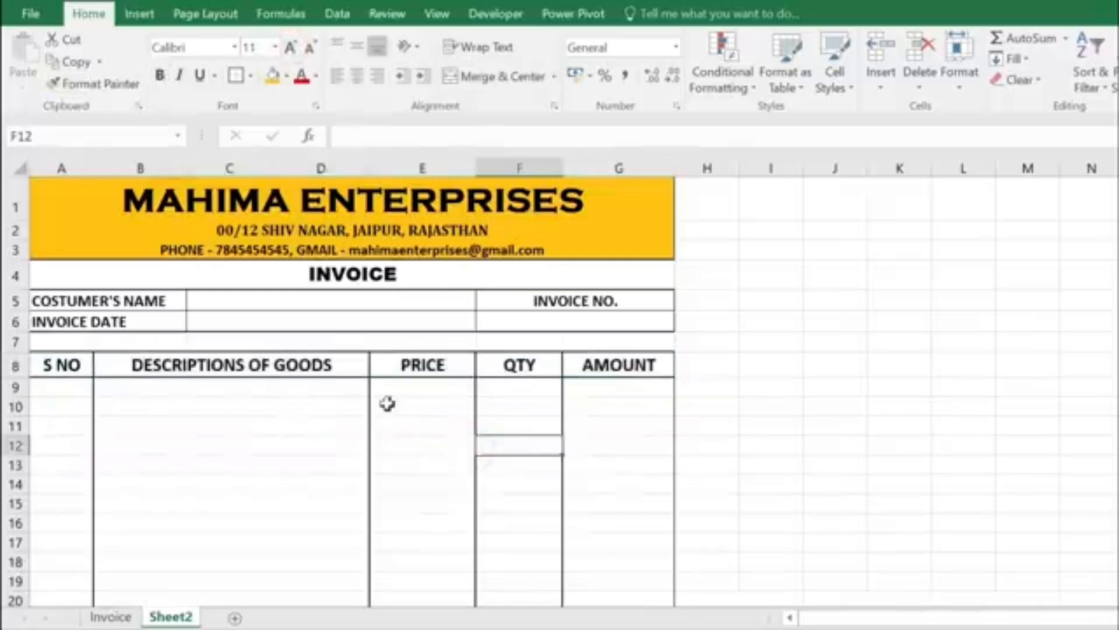
pyautogui.scroll(-6, 431, 369)
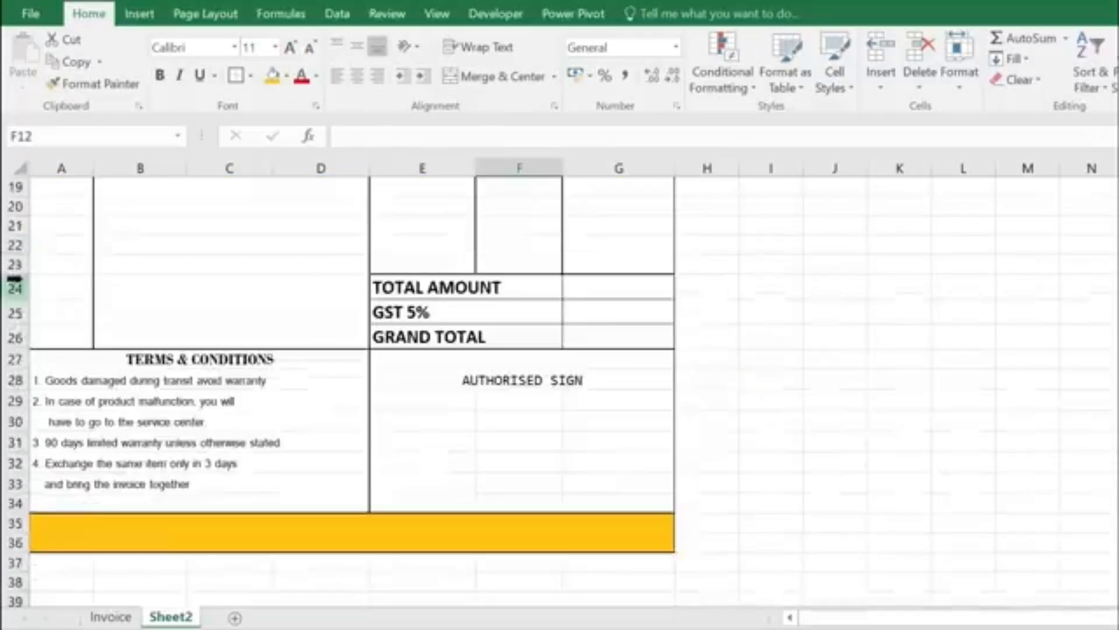
# Step: Set rows 24–26 to a row height of 19
pyautogui.moveTo(16, 285); pyautogui.dragTo(14, 335)
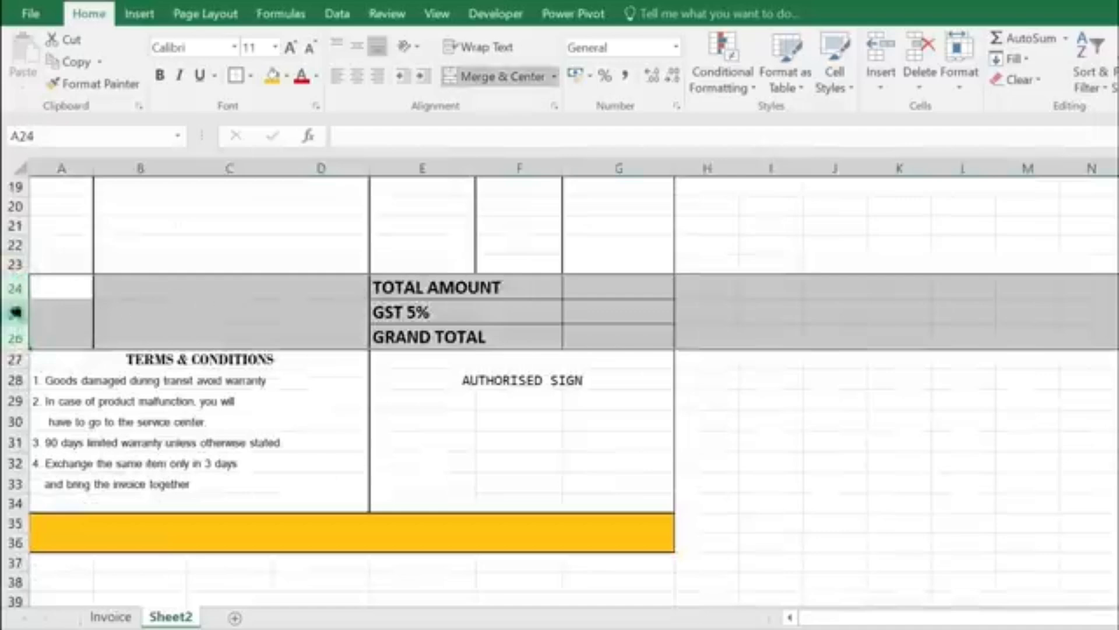
pyautogui.click(959, 70)
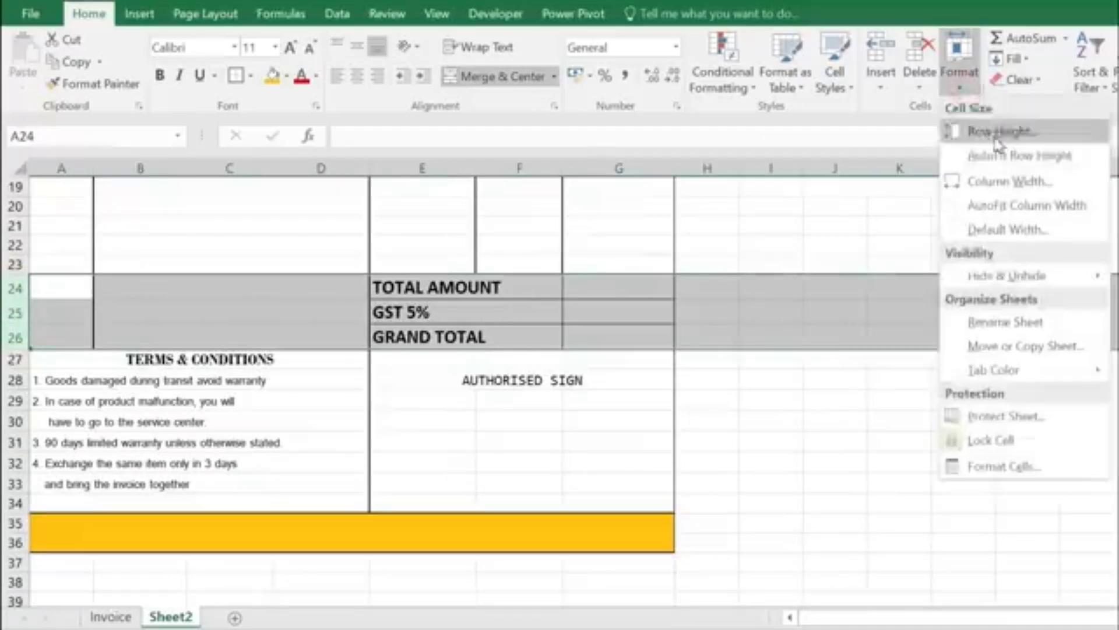
pyautogui.click(998, 133)
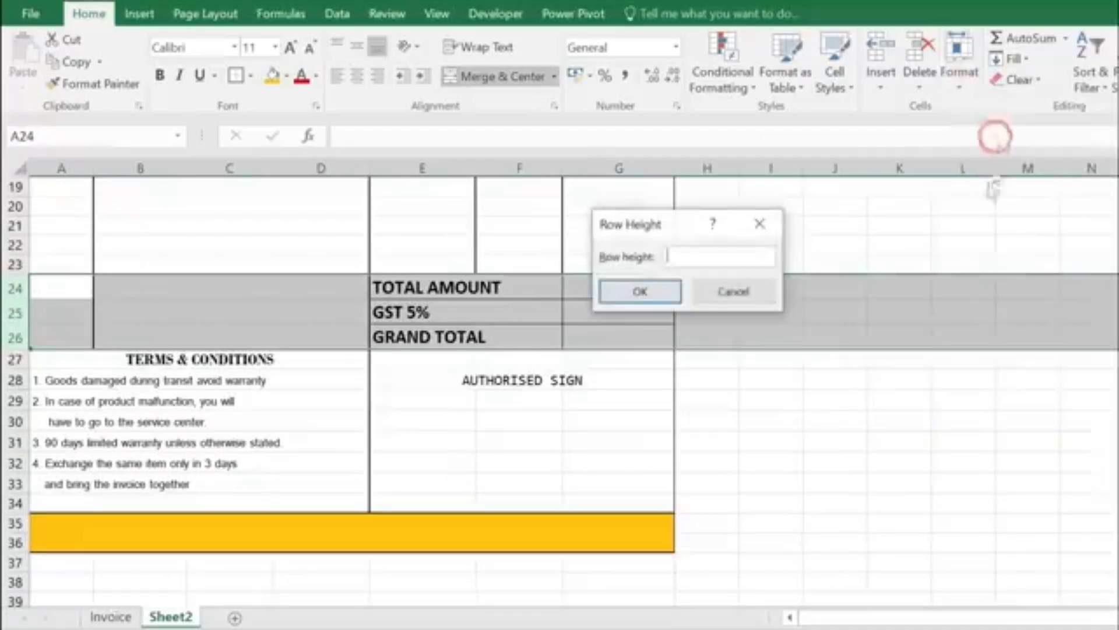
pyautogui.click(670, 296)
pyautogui.click(401, 316)
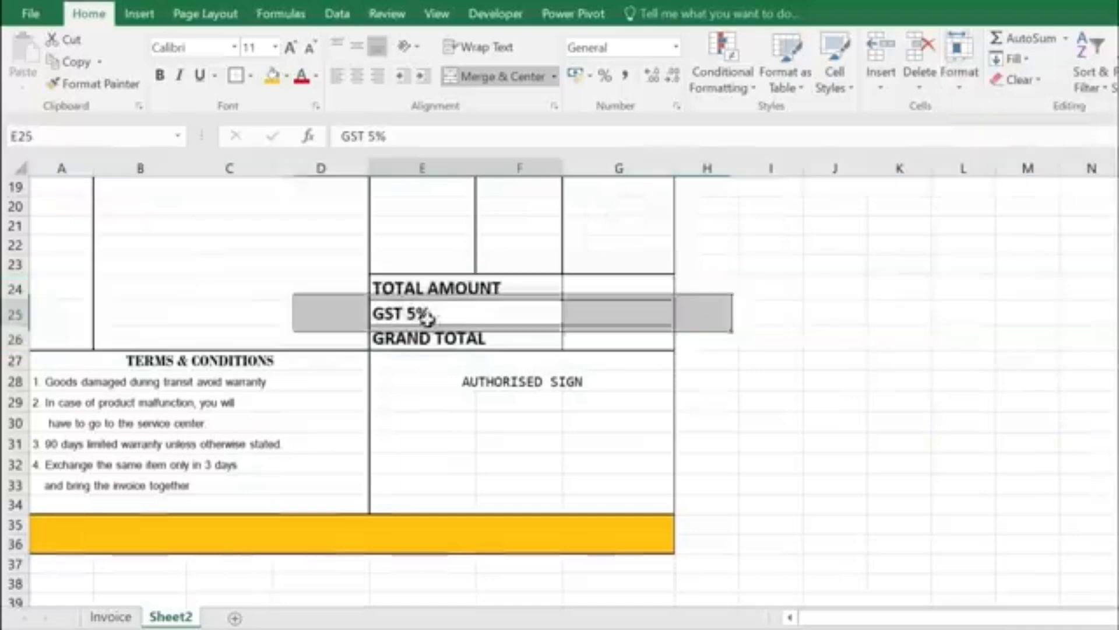
pyautogui.scroll(6, 120, 318)
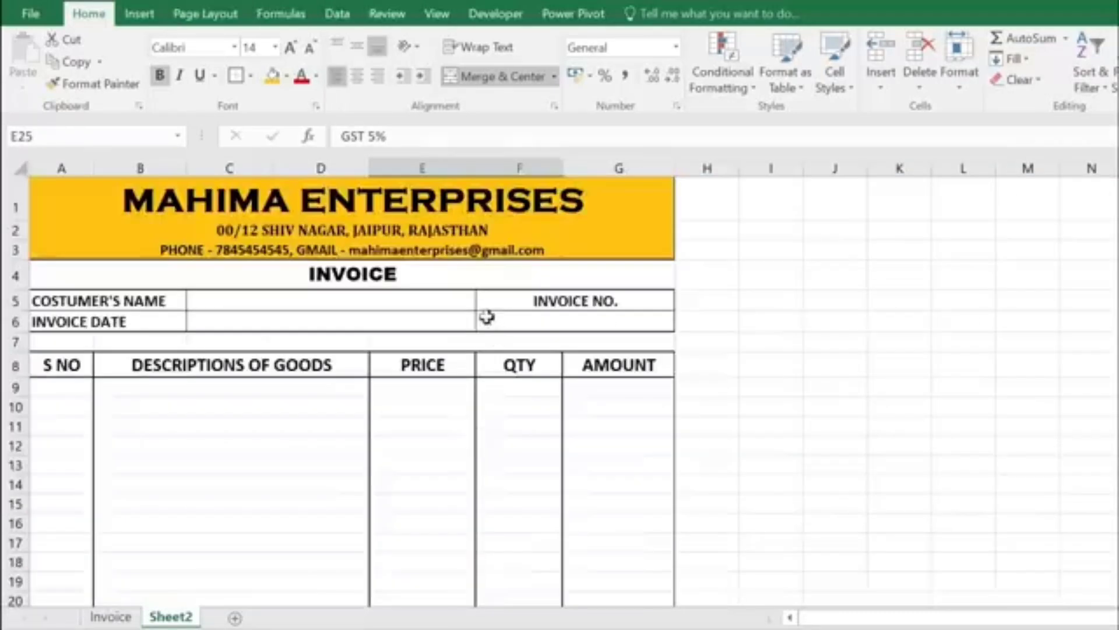
pyautogui.scroll(-2, 204, 313)
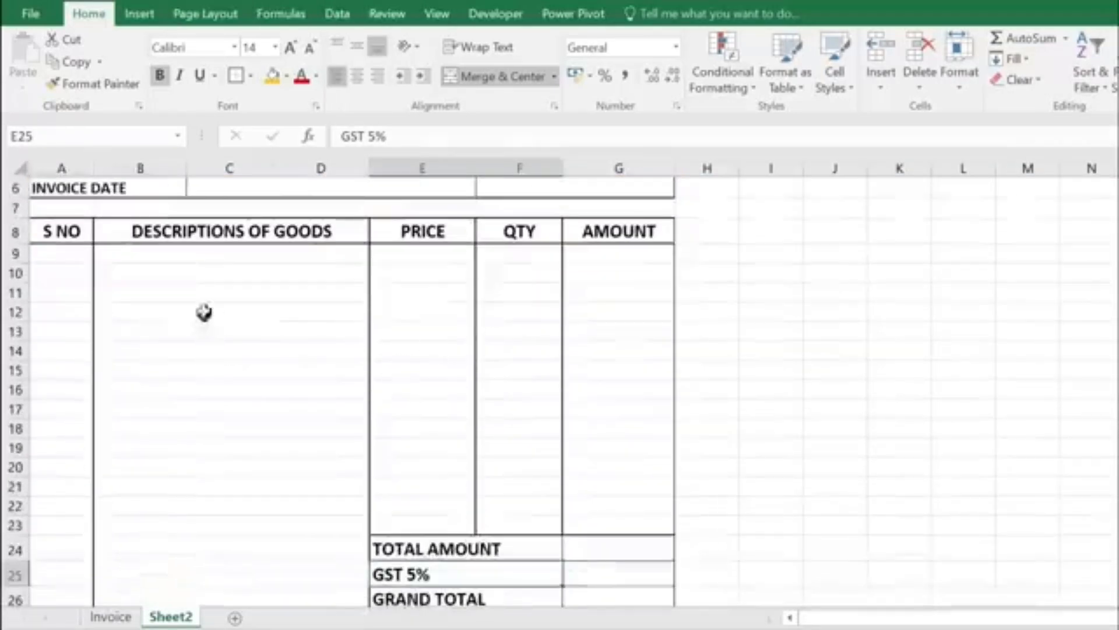
pyautogui.click(227, 257)
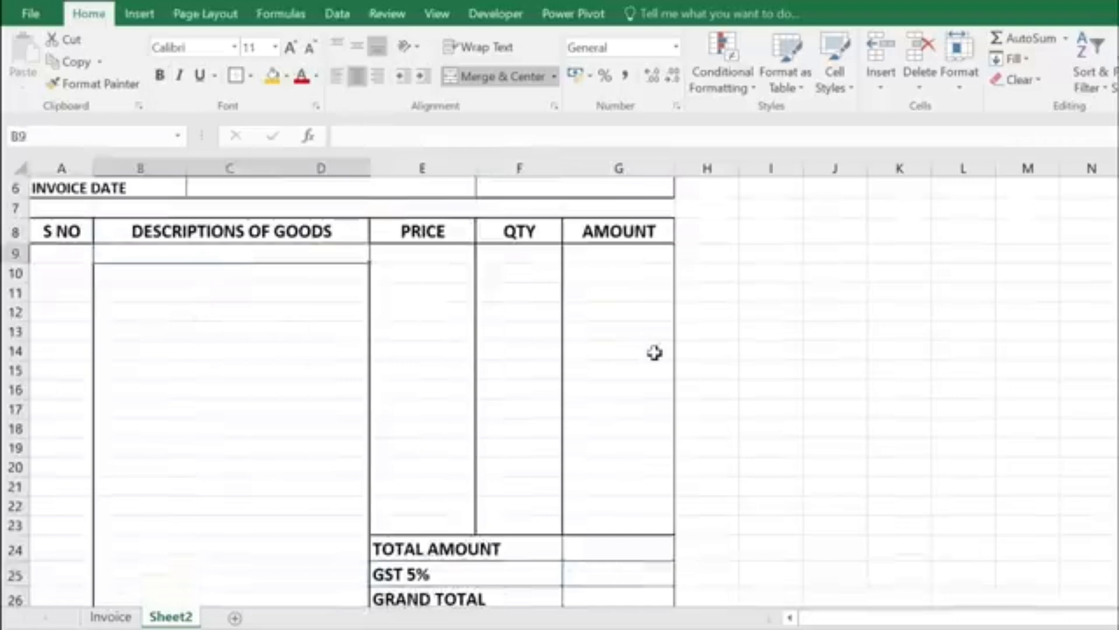
pyautogui.write('KEYBOARD')
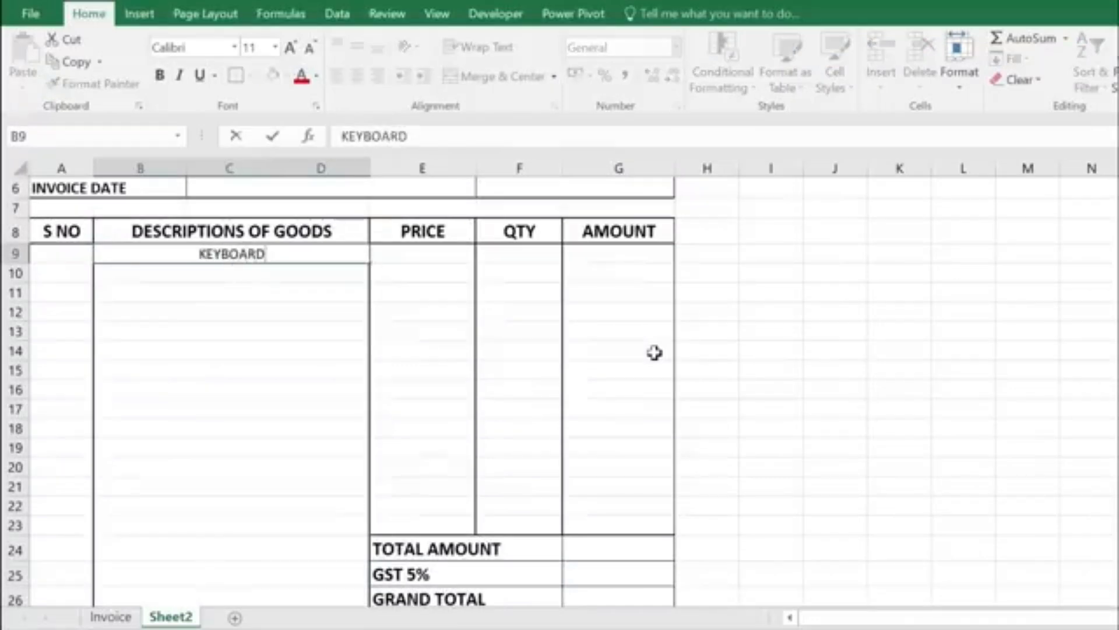
pyautogui.press('Return')
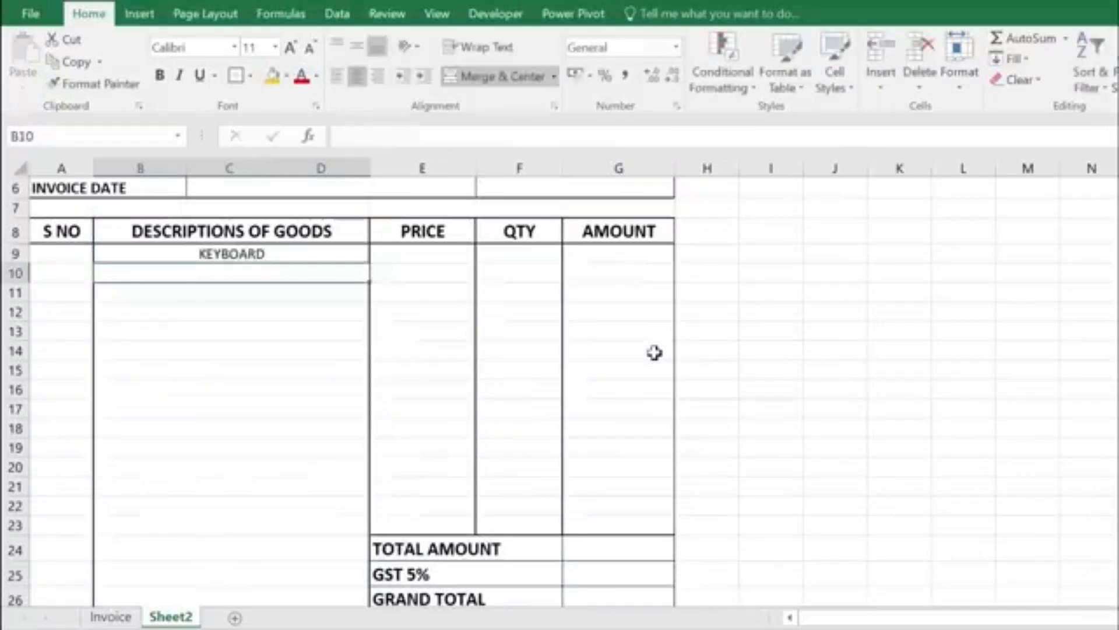
pyautogui.write('MOUSE')
pyautogui.press('Return')
pyautogui.write('LED ')
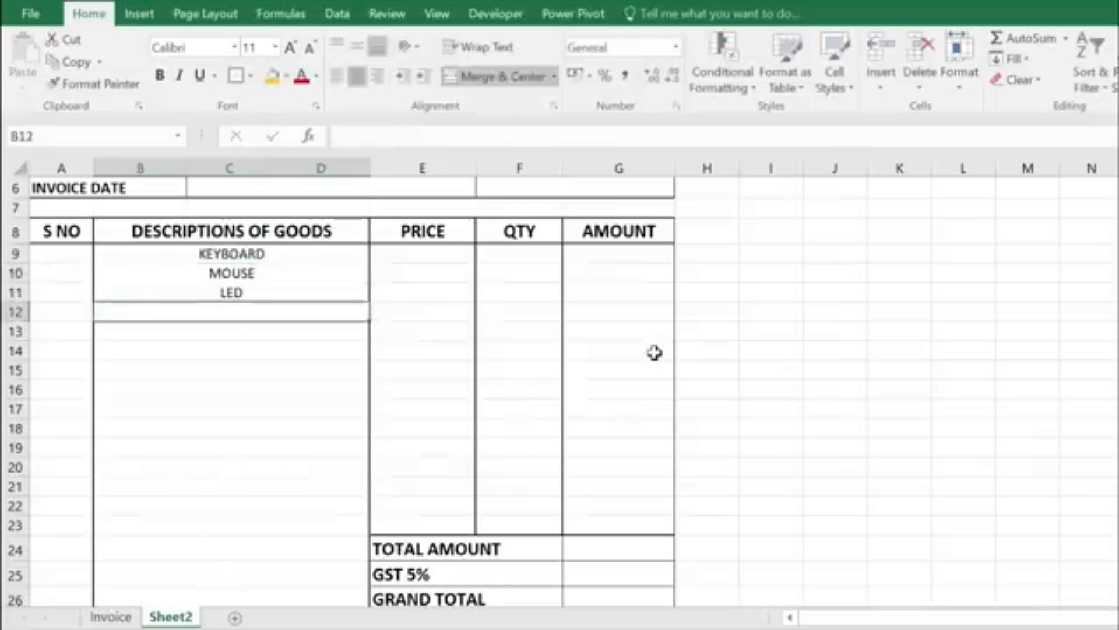
pyautogui.write('MOTHERBOARD HARD DISK 1TB UPS RAM 8 GB')
pyautogui.press('Return')
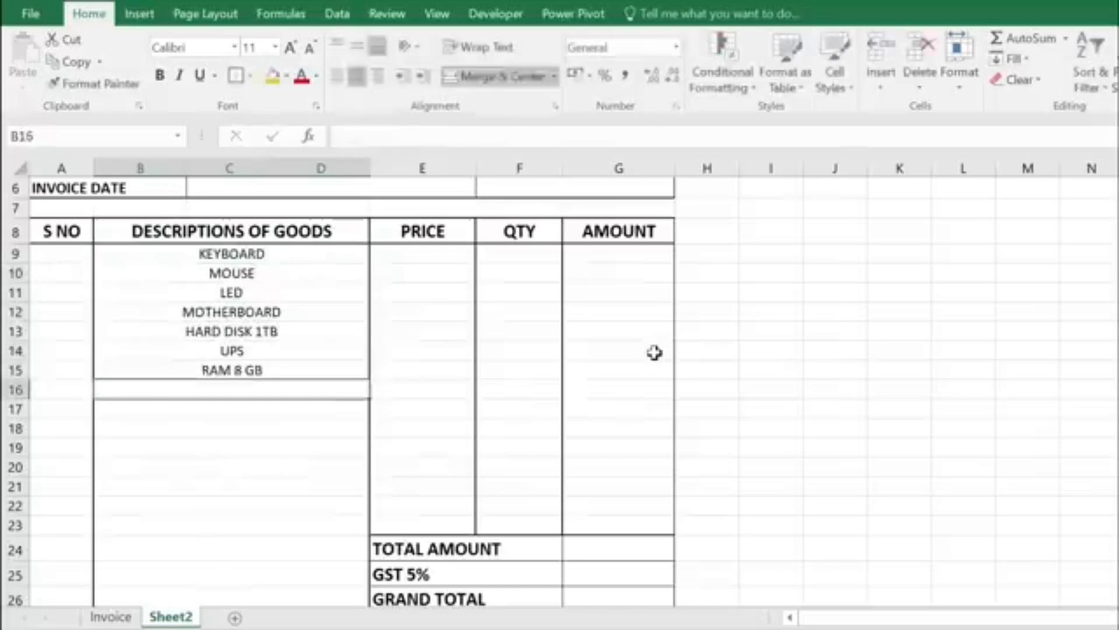
pyautogui.write('USB HUB')
pyautogui.press('Return')
pyautogui.write('PR')
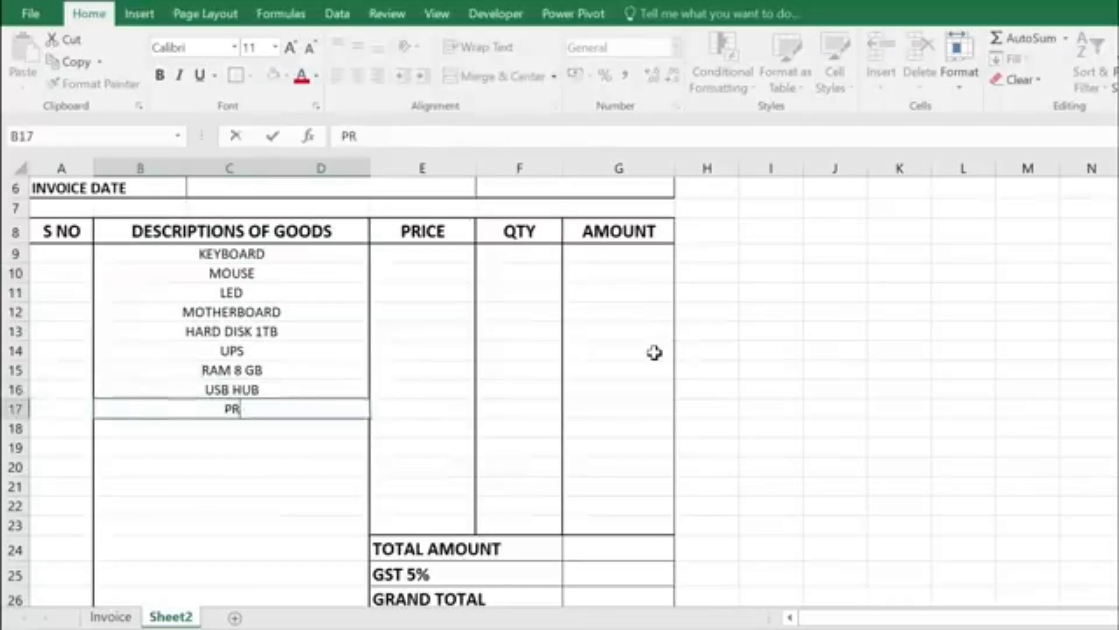
pyautogui.write('OCESSOR I 5 INTEL SSD 500 GB')
pyautogui.press('Return')
pyautogui.write('HDMI CABLE')
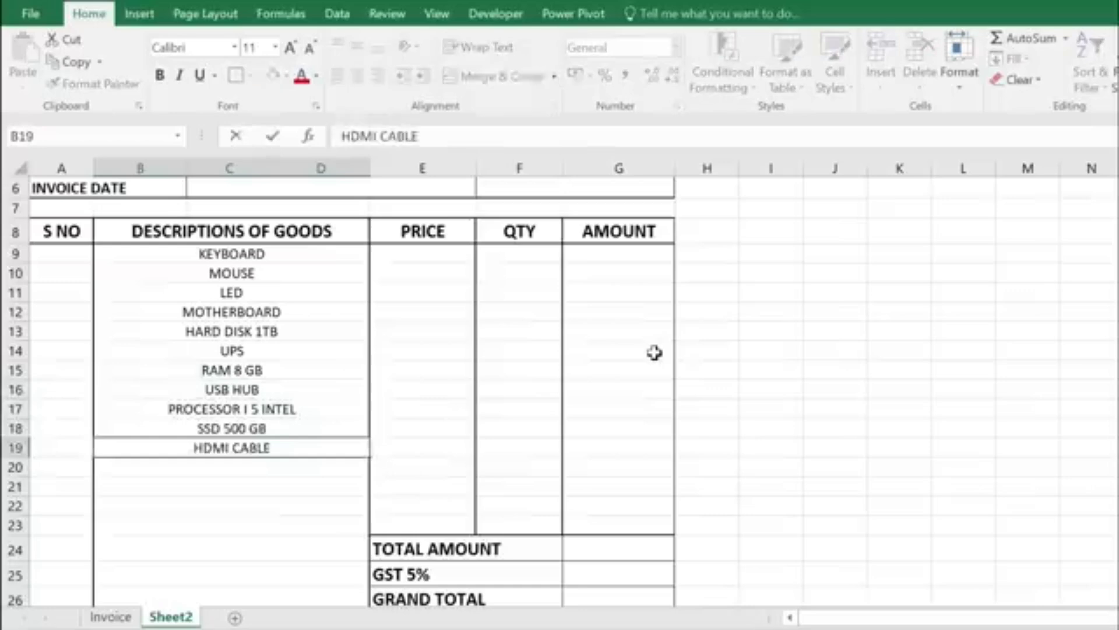
pyautogui.press('Return')
pyautogui.write('PRINTER')
pyautogui.press('Return')
pyautogui.click(239, 466)
pyautogui.click(233, 428)
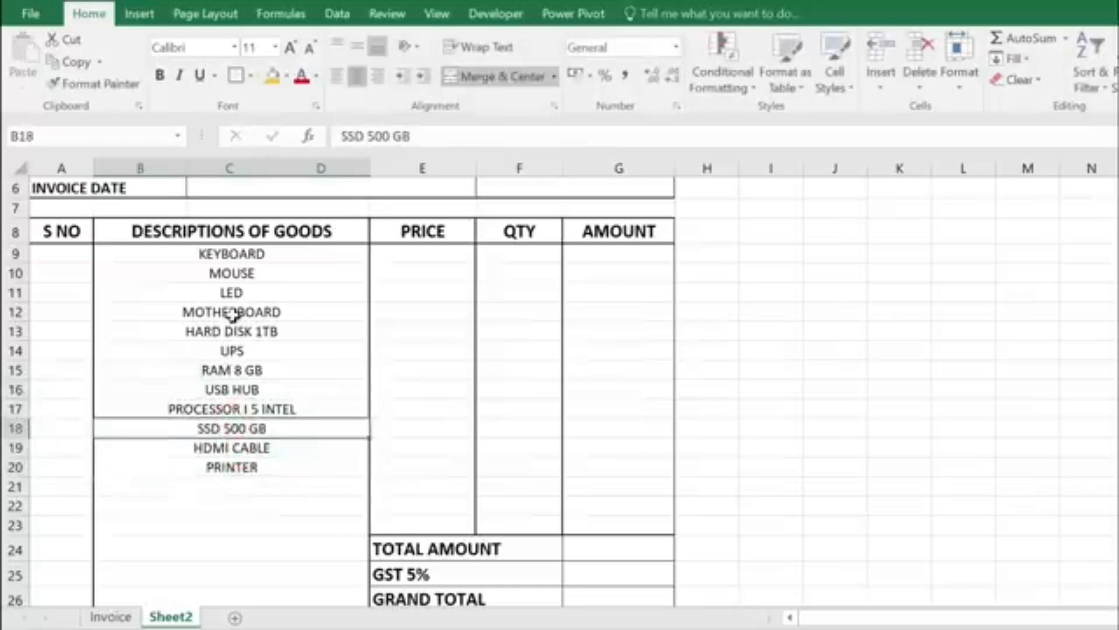
pyautogui.click(233, 292)
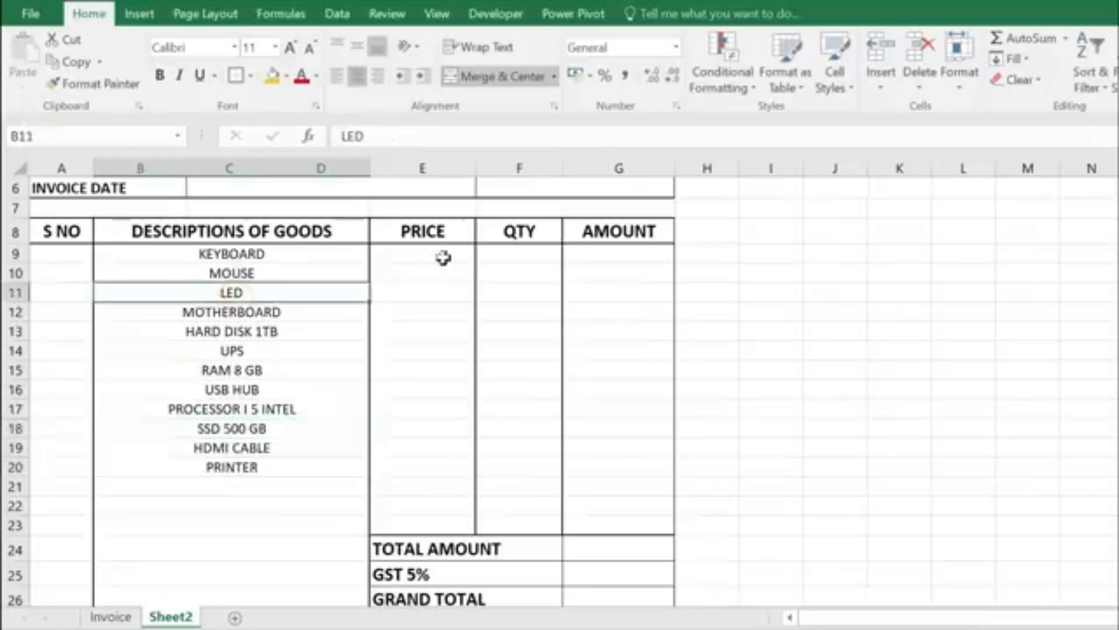
pyautogui.click(441, 255)
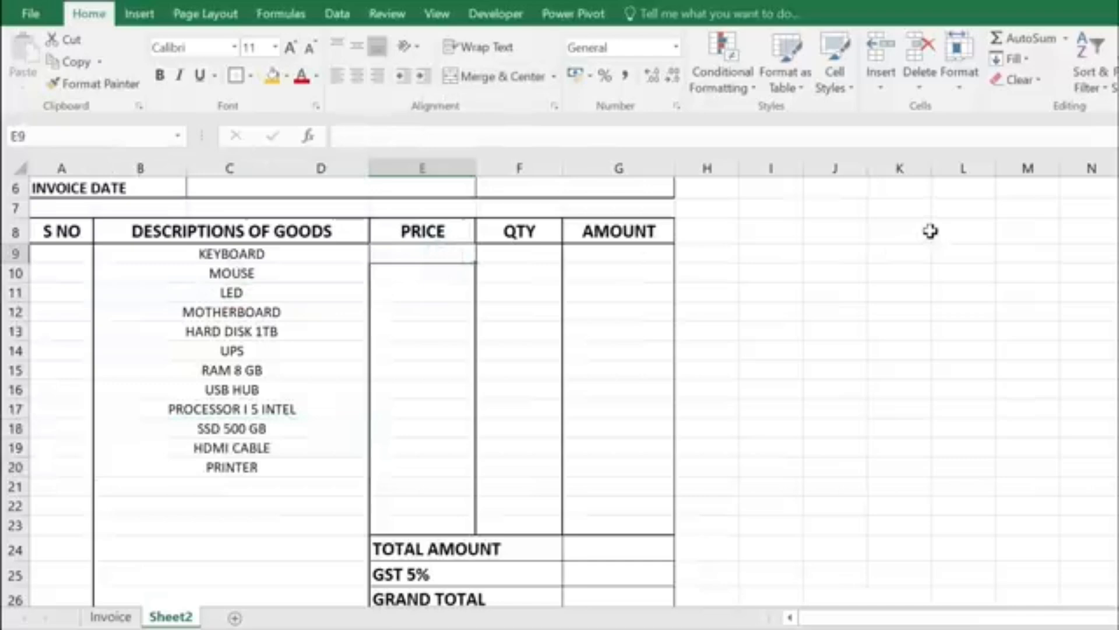
pyautogui.write('350')
pyautogui.press('Return')
pyautogui.write('300')
pyautogui.press('Return')
pyautogui.write('6800')
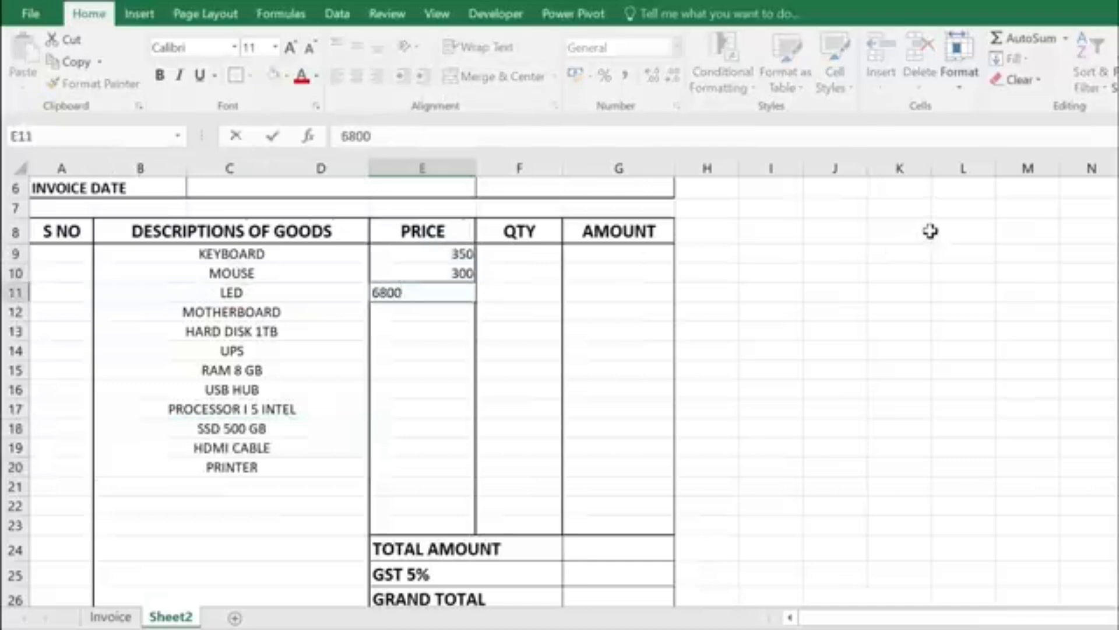
pyautogui.write(' 6500 3200 2500 3500 500 12500 3500')
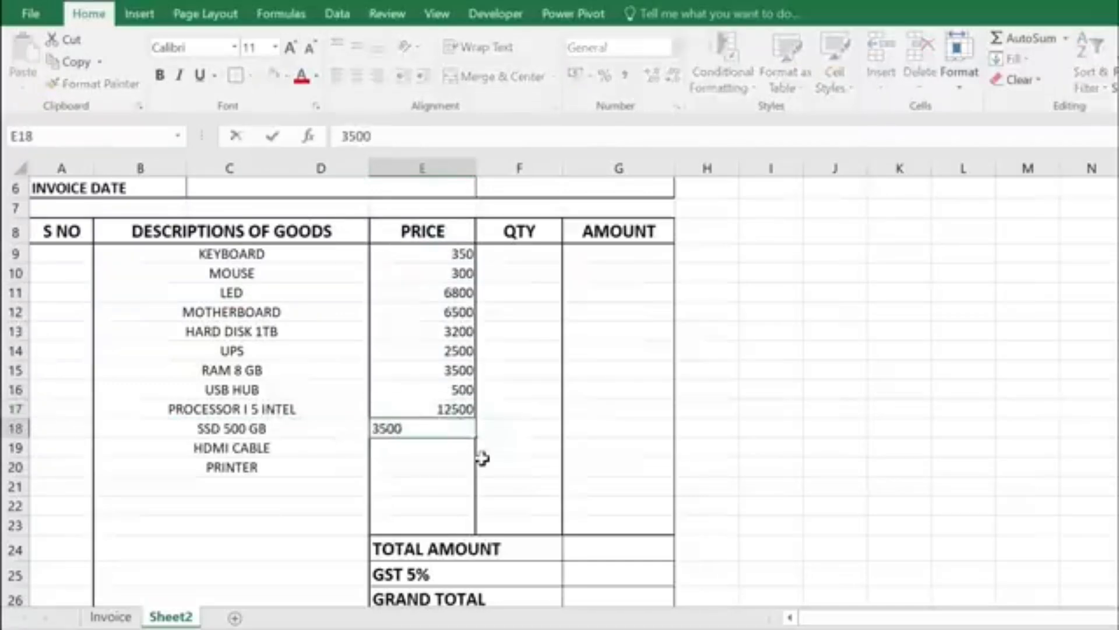
pyautogui.press('Return')
pyautogui.write('200')
pyautogui.press('Return')
pyautogui.write('14500')
pyautogui.click(519, 254)
pyautogui.write('2 ')
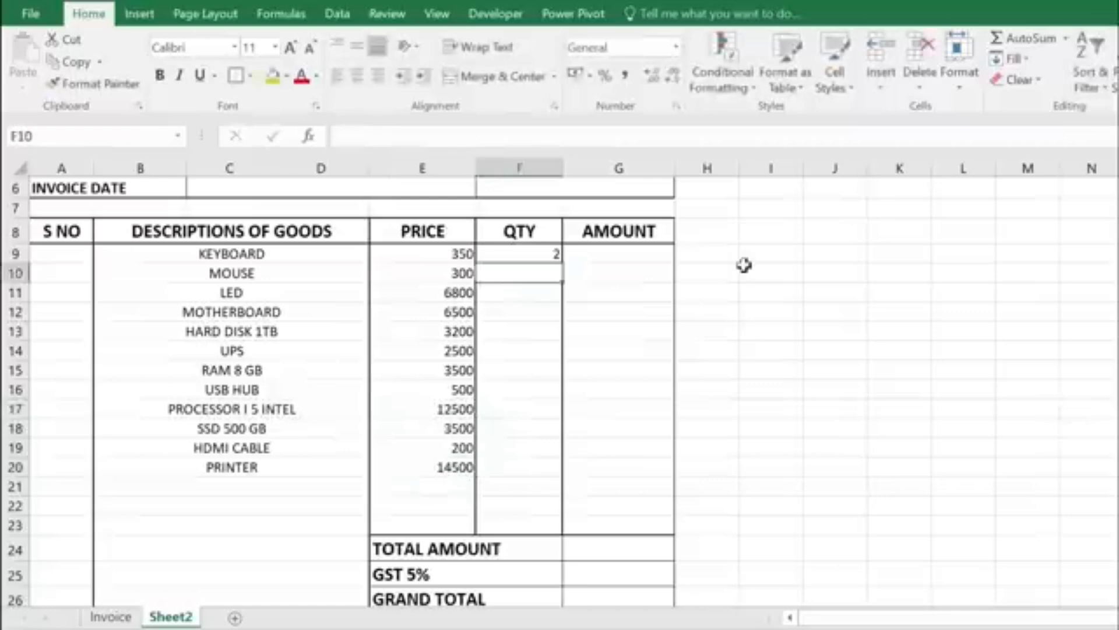
pyautogui.write('3 1 1 1 1 1 2 1 1 4 1')
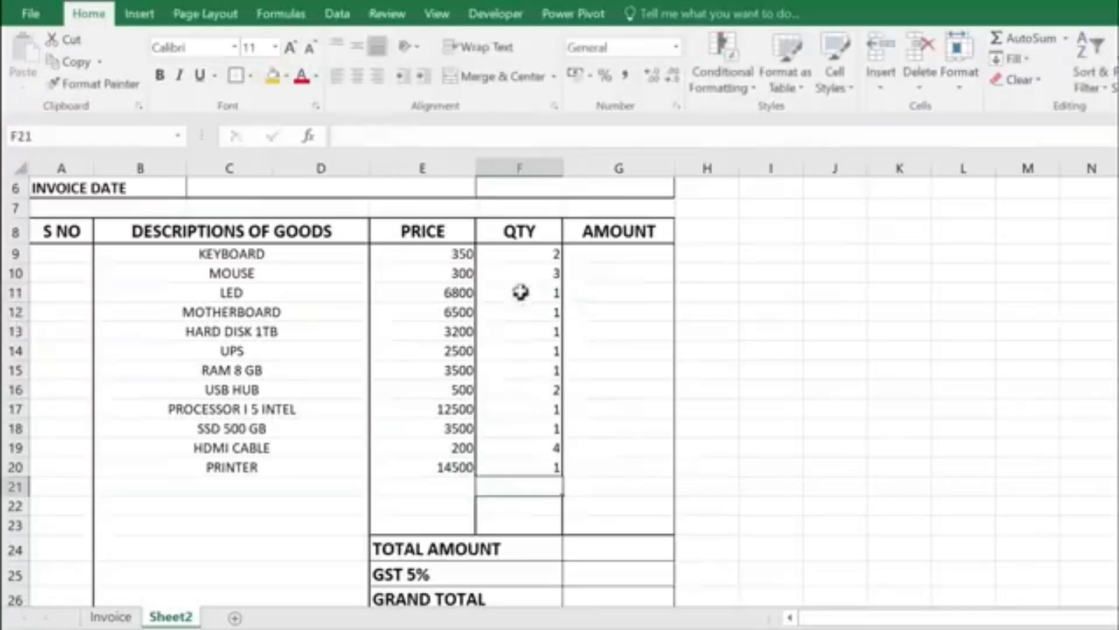
pyautogui.moveTo(444, 253); pyautogui.dragTo(452, 462)
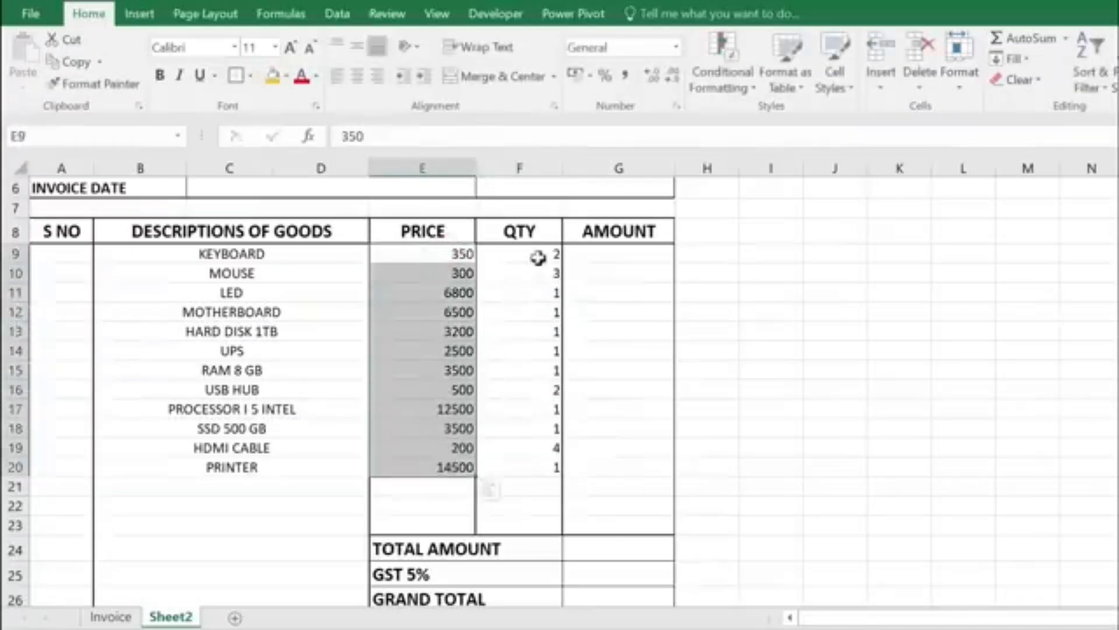
pyautogui.moveTo(537, 255); pyautogui.dragTo(539, 469)
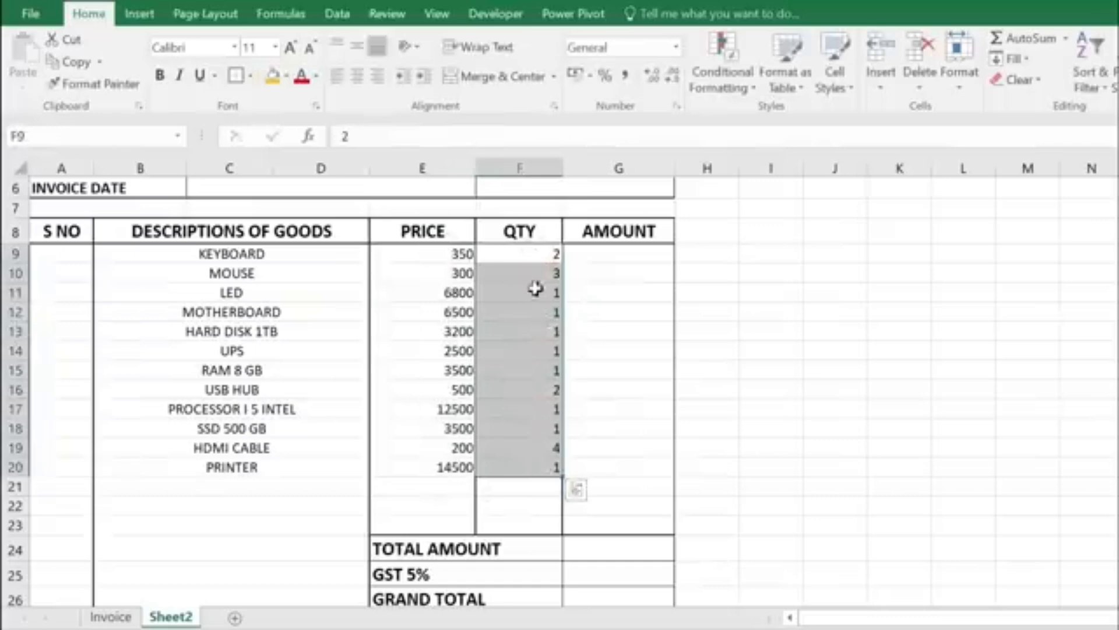
pyautogui.click(525, 254)
pyautogui.click(386, 253)
pyautogui.click(530, 252)
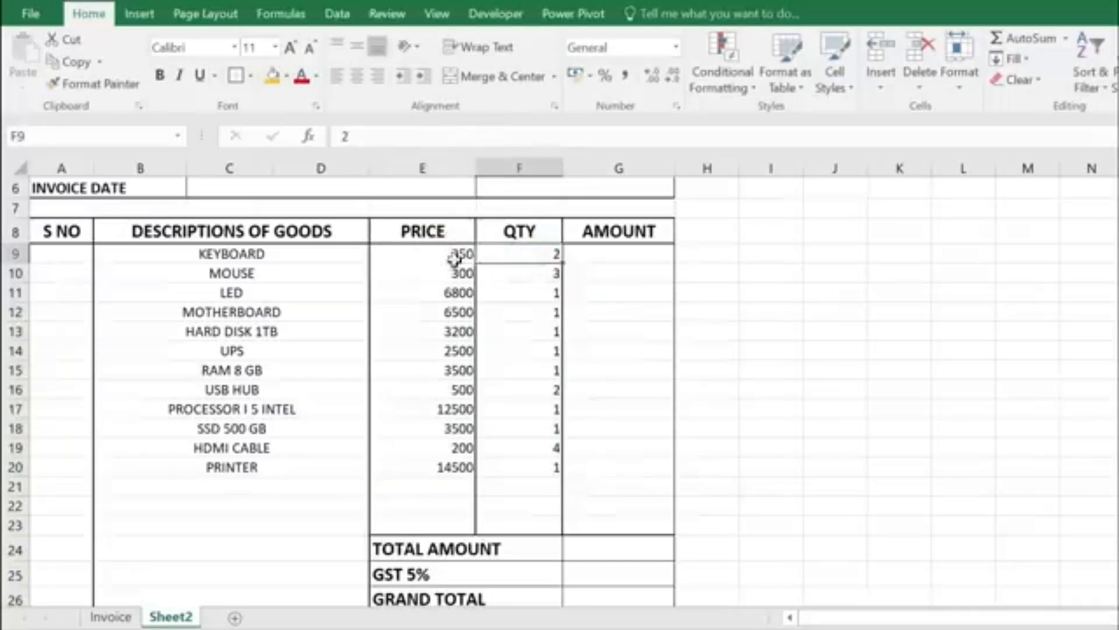
pyautogui.click(639, 255)
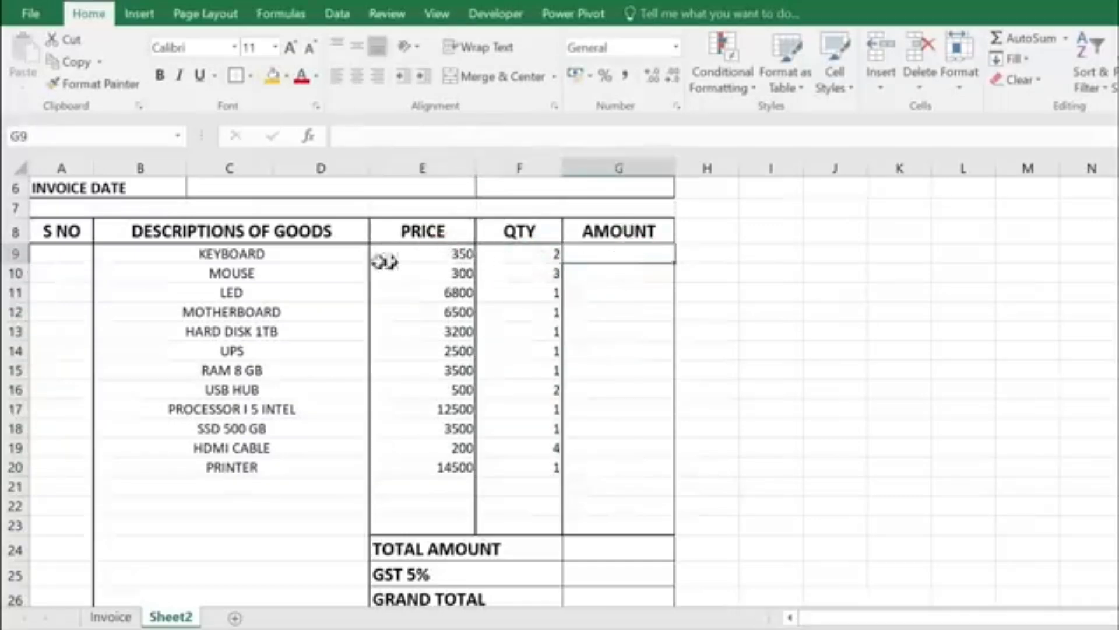
pyautogui.click(253, 255)
# Step: Enter =E9*F9 in G9 and fill it down to G20, giving amounts 700 to 14500
pyautogui.click(632, 253)
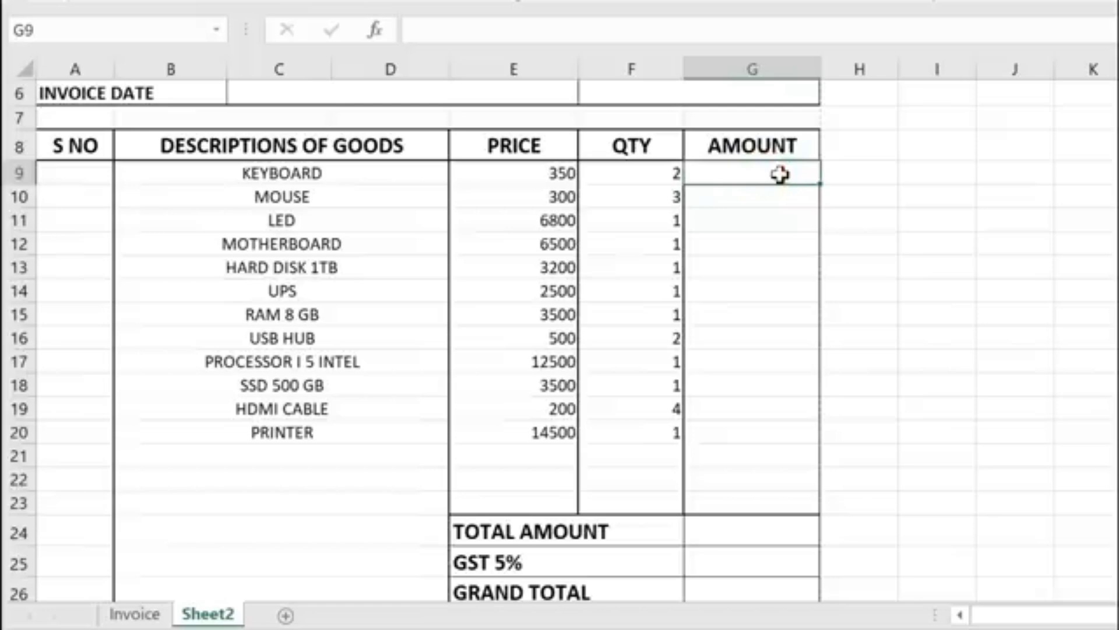
pyautogui.write('=')
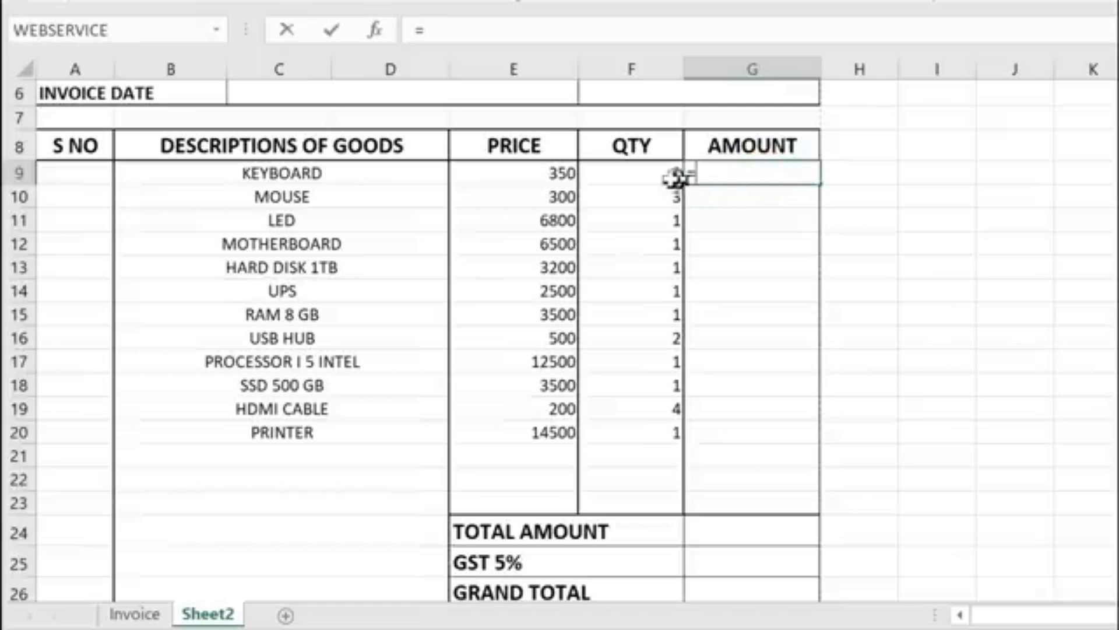
pyautogui.click(555, 172)
pyautogui.write('*')
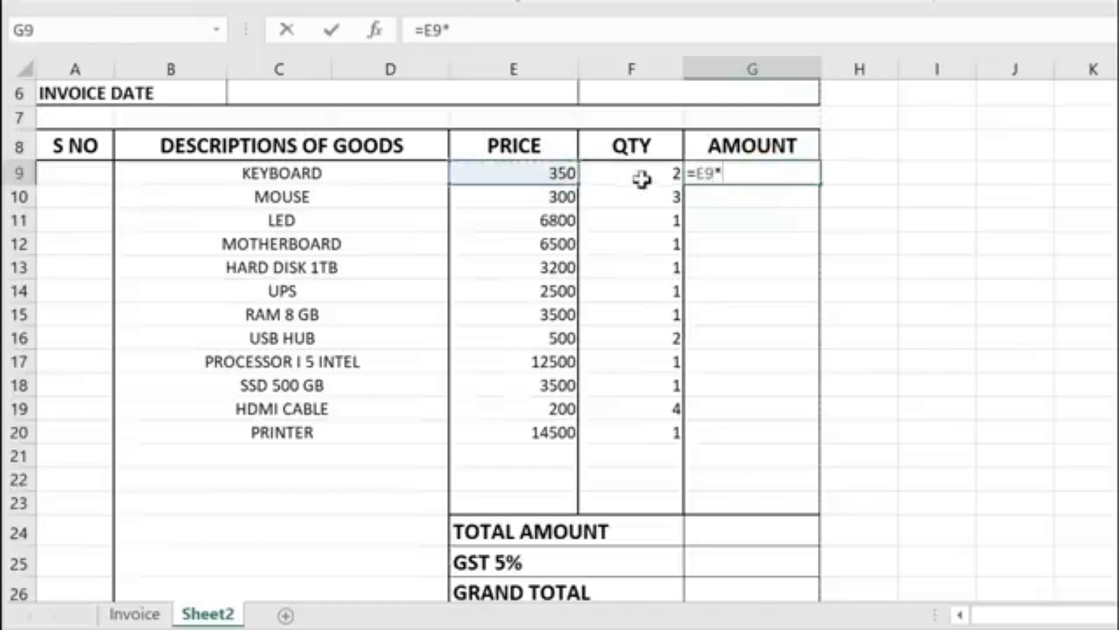
pyautogui.click(634, 174)
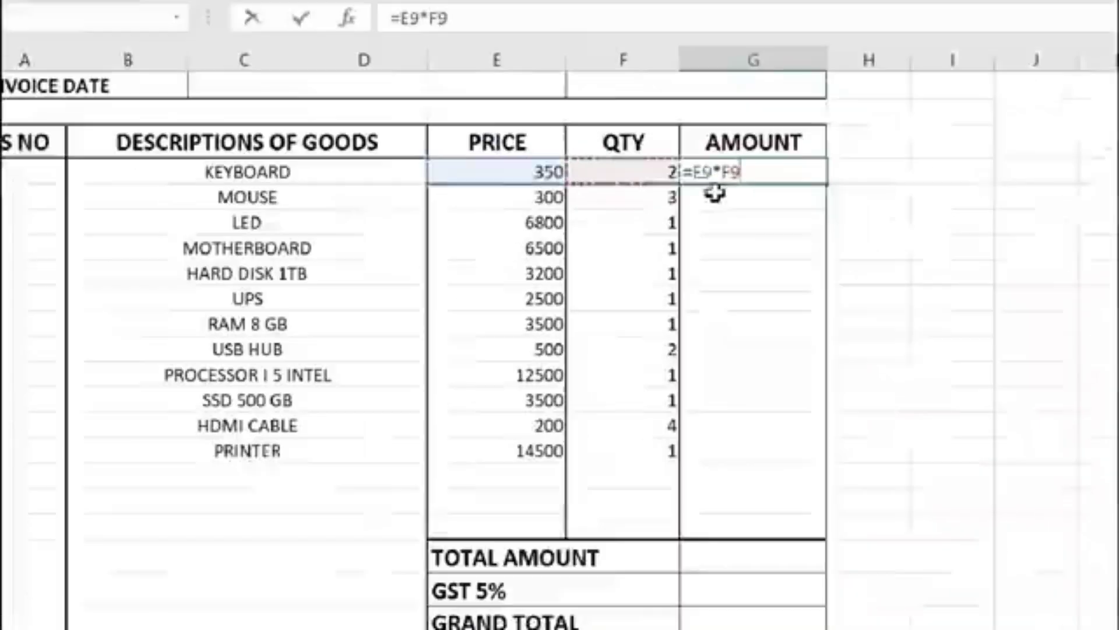
pyautogui.press('Return')
pyautogui.click(797, 157)
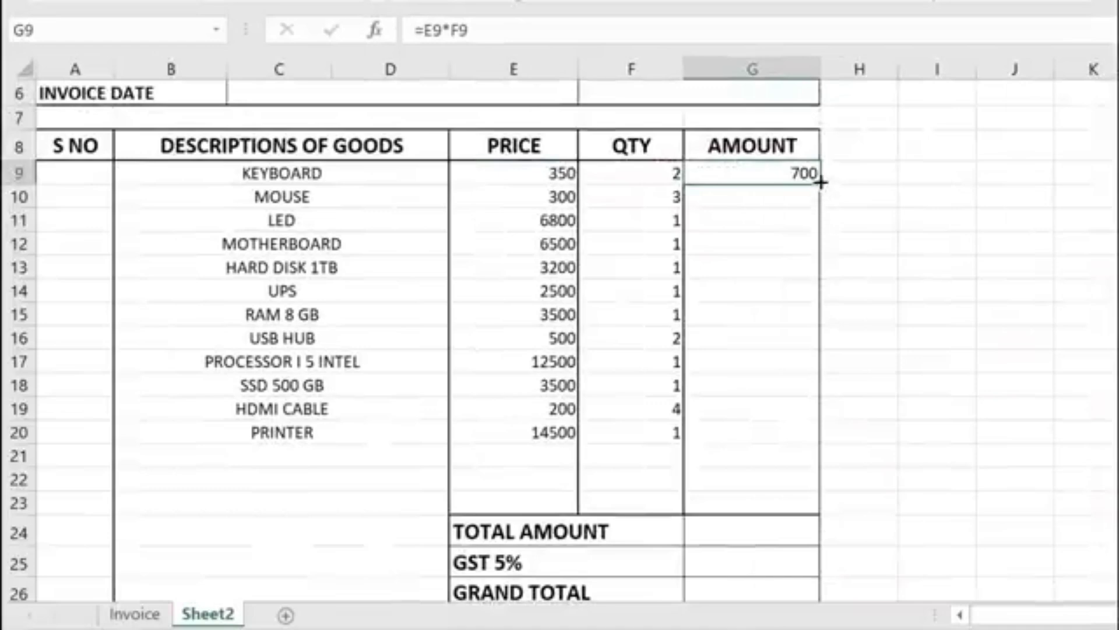
pyautogui.moveTo(821, 182); pyautogui.dragTo(809, 441)
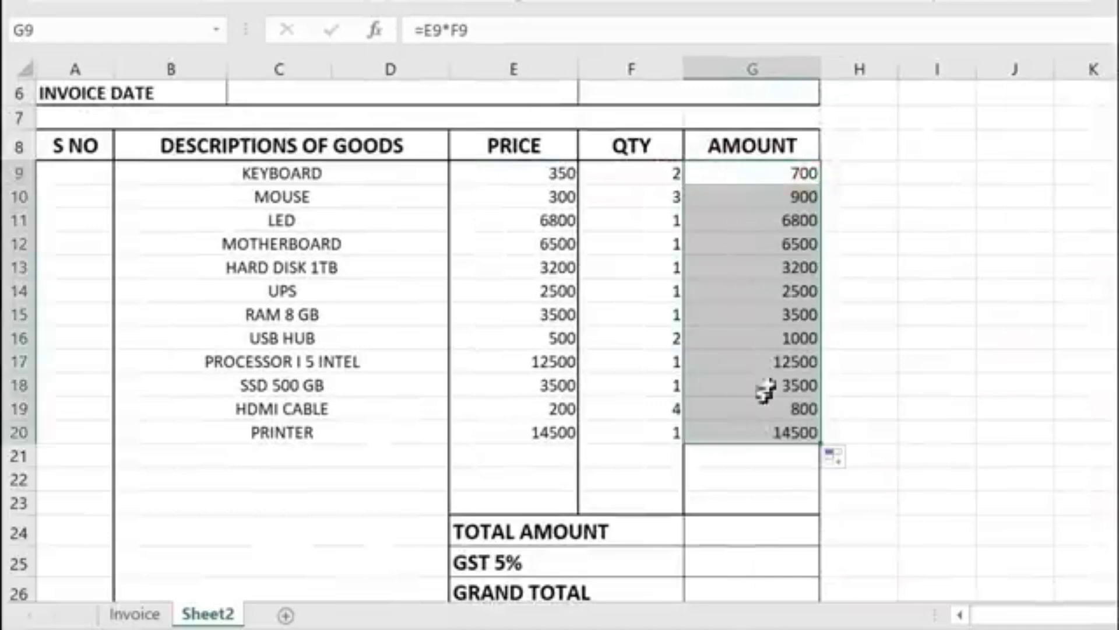
pyautogui.scroll(-1, 766, 392)
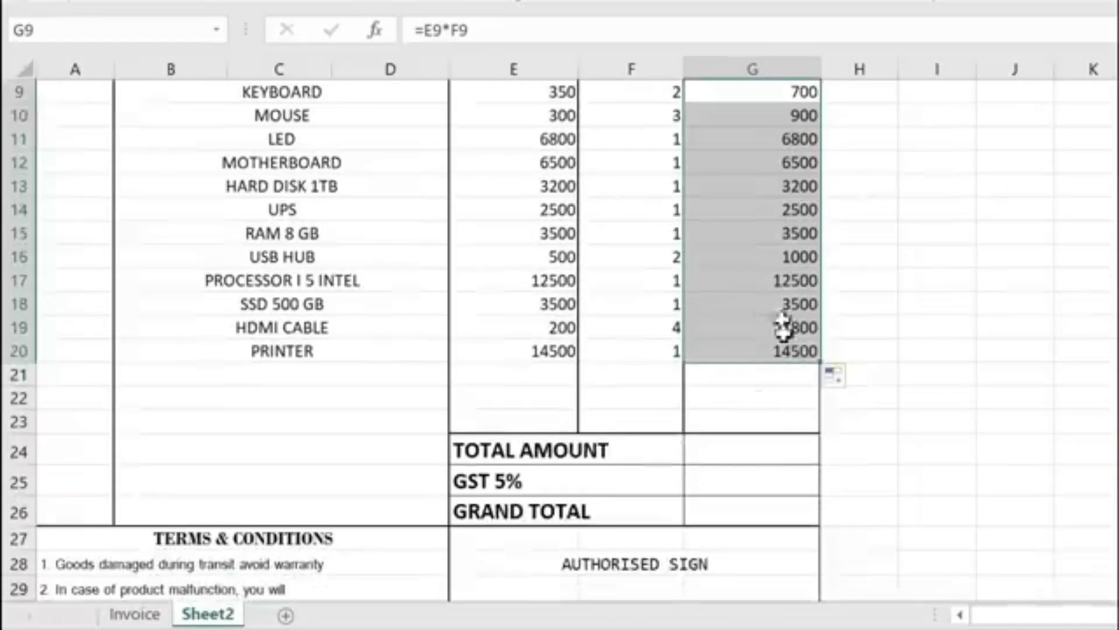
pyautogui.click(752, 455)
# Step: Total the item amounts in G24 with =SUM(G9:G20), giving 56400
pyautogui.scroll(1, 764, 355)
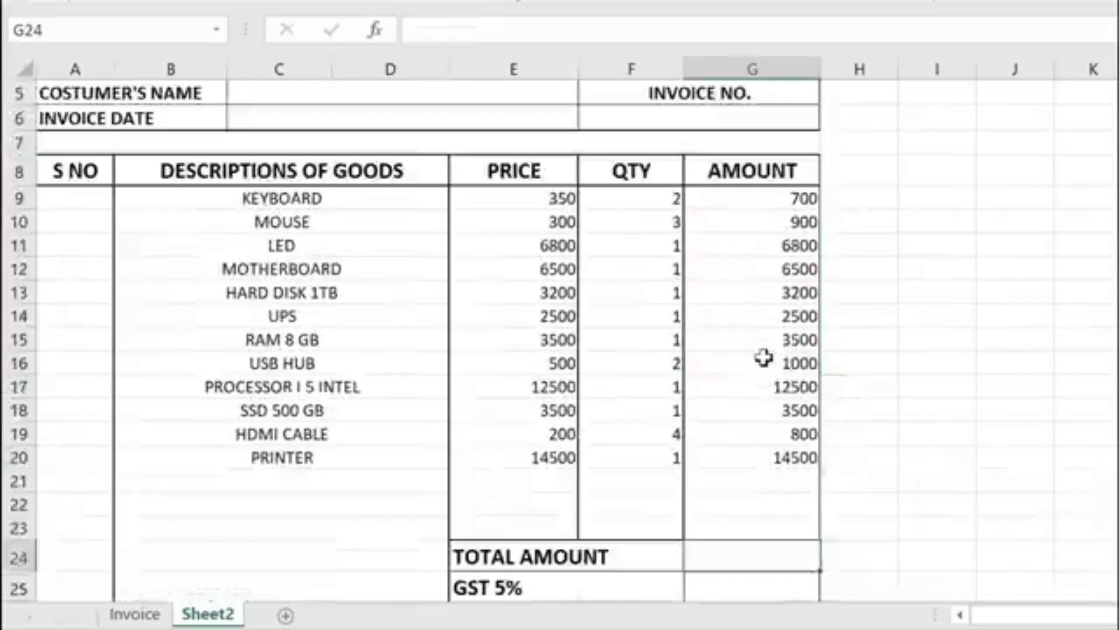
pyautogui.scroll(-1, 764, 357)
pyautogui.write('=SUM(')
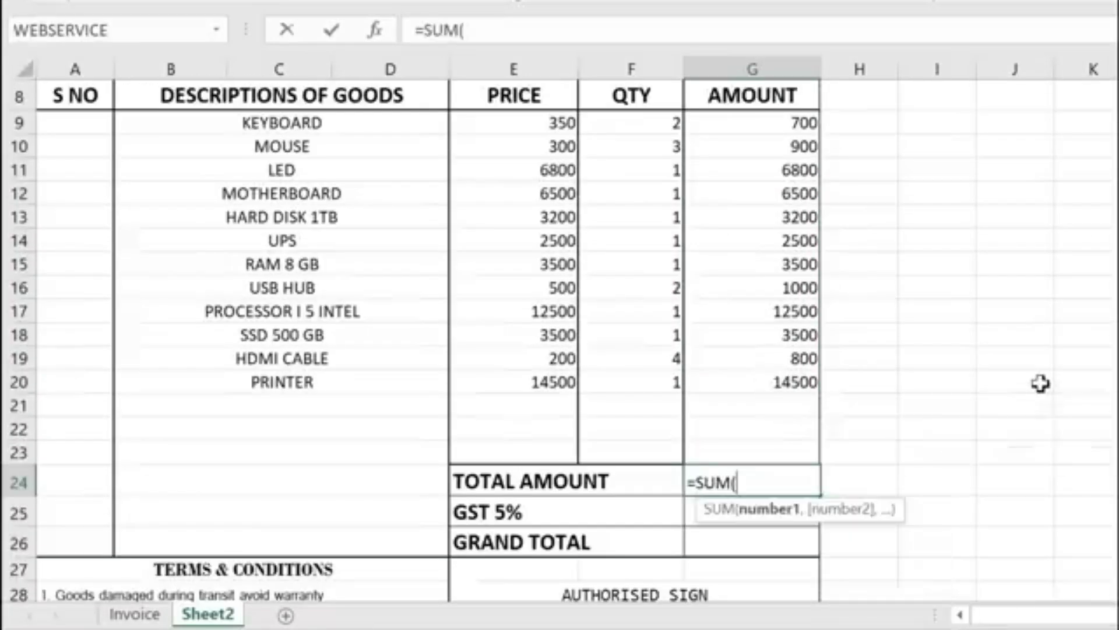
pyautogui.moveTo(777, 122); pyautogui.dragTo(784, 383)
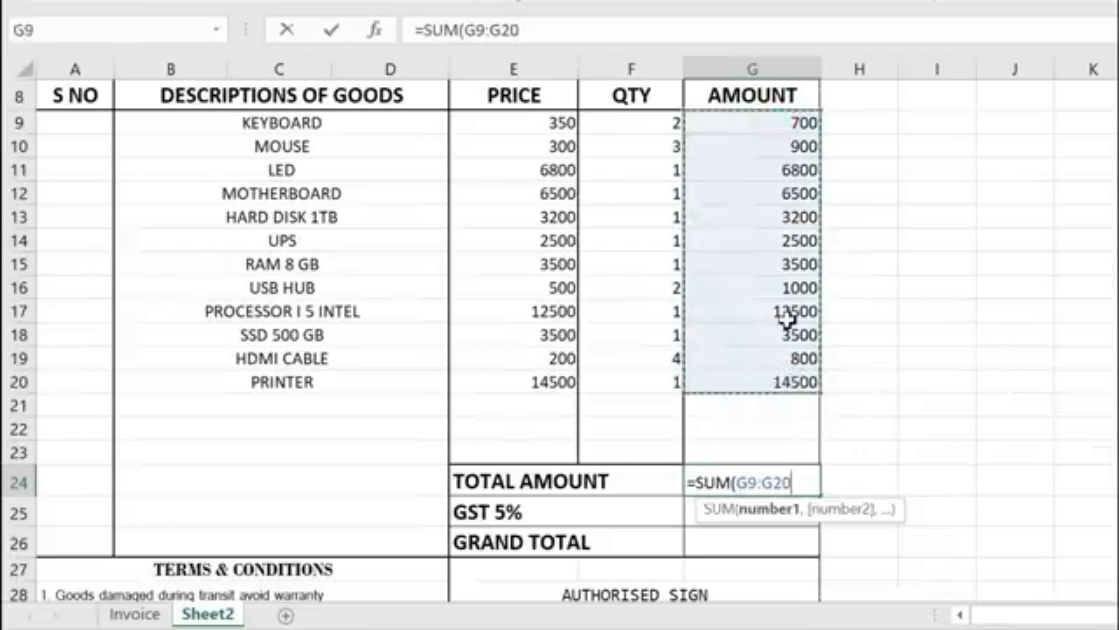
pyautogui.press('Return')
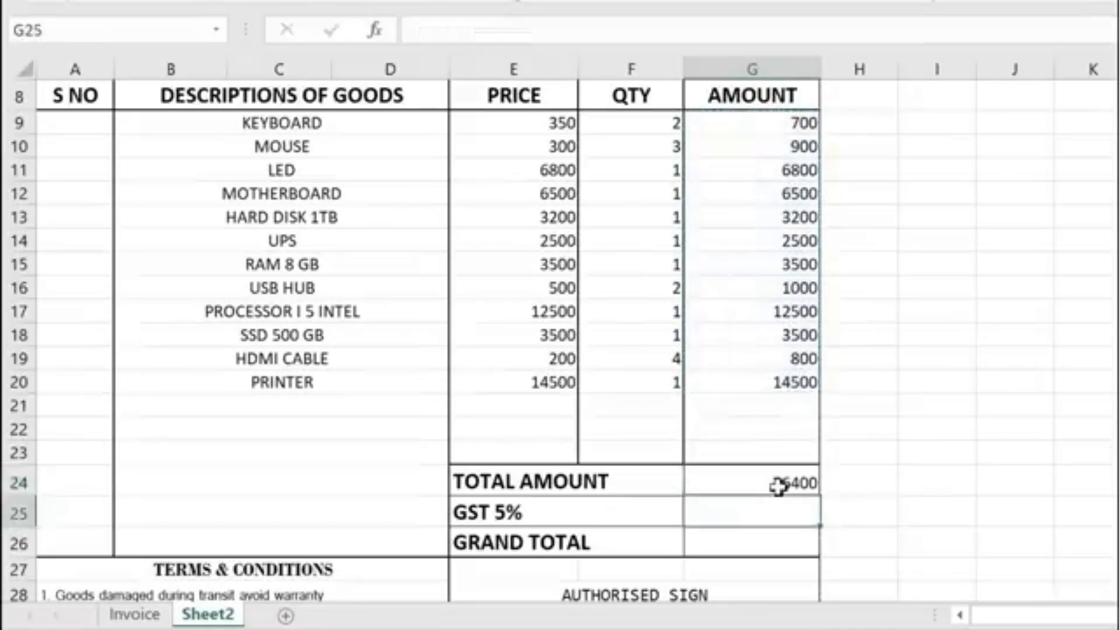
pyautogui.click(779, 484)
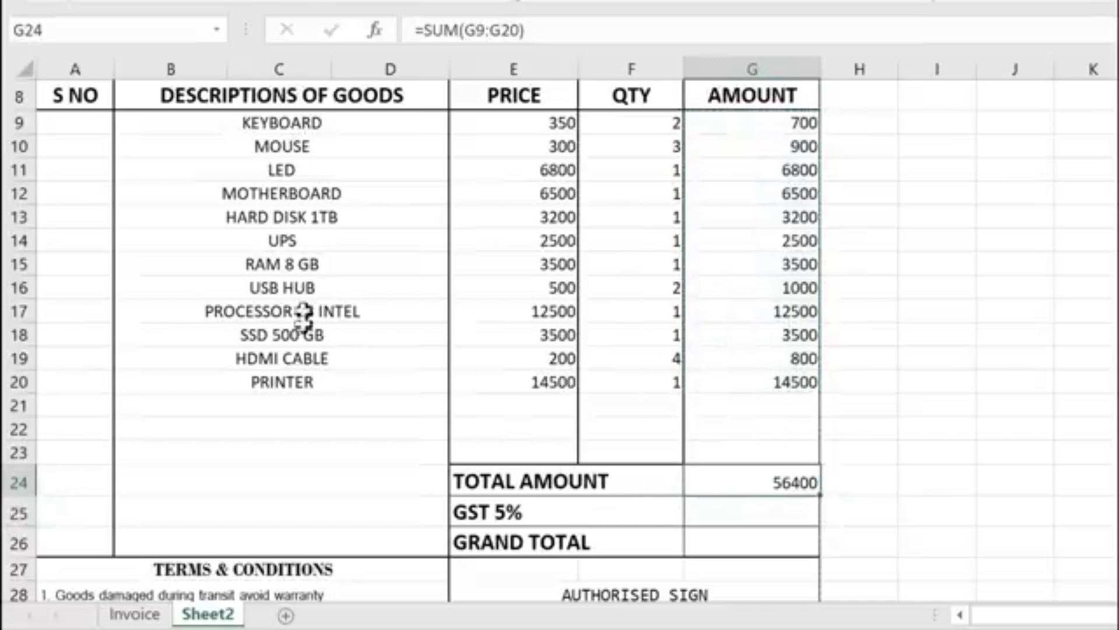
pyautogui.click(770, 484)
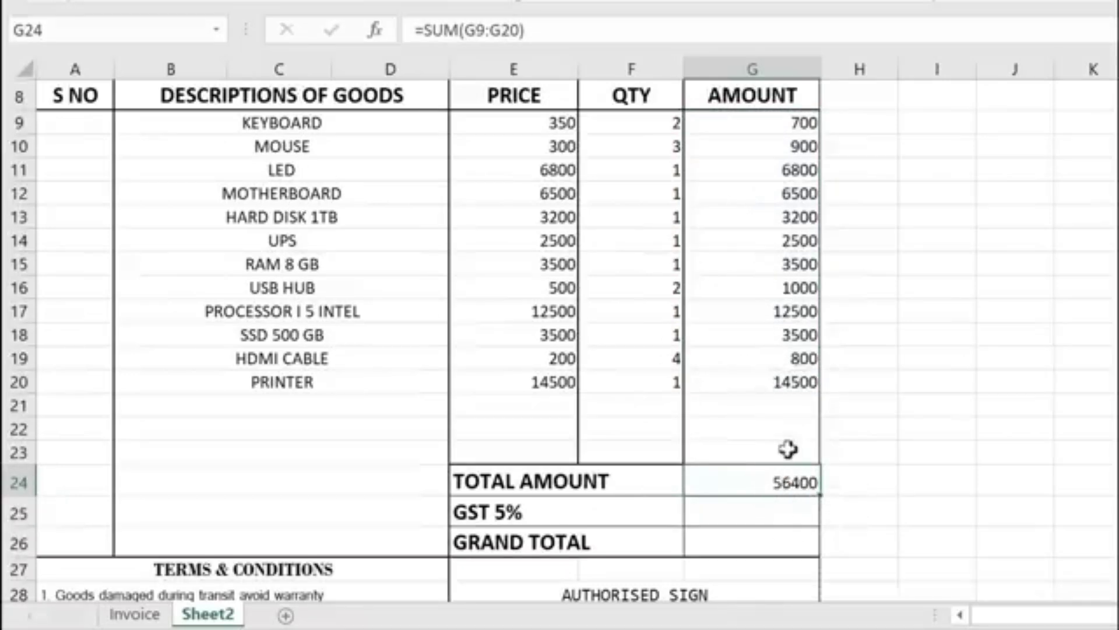
pyautogui.click(858, 480)
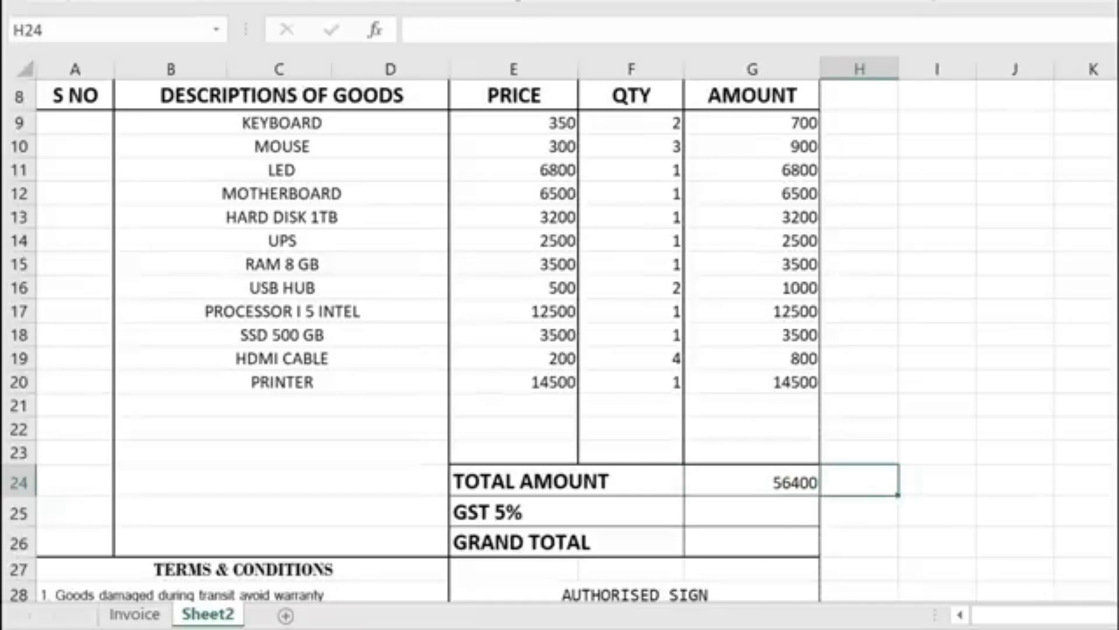
# Step: Enter =SUMPRODUCT(E9:E20,F9:F20) in H24, giving 56400
pyautogui.write('=SUMPRO')
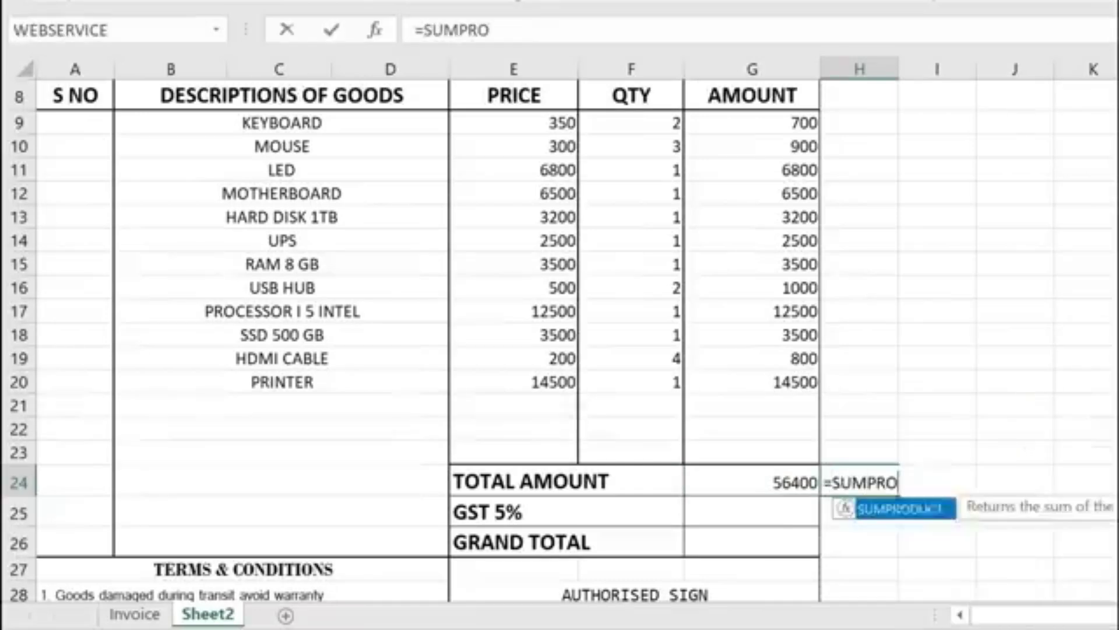
pyautogui.press('Tab')
pyautogui.moveTo(530, 122); pyautogui.dragTo(559, 381)
pyautogui.write(',')
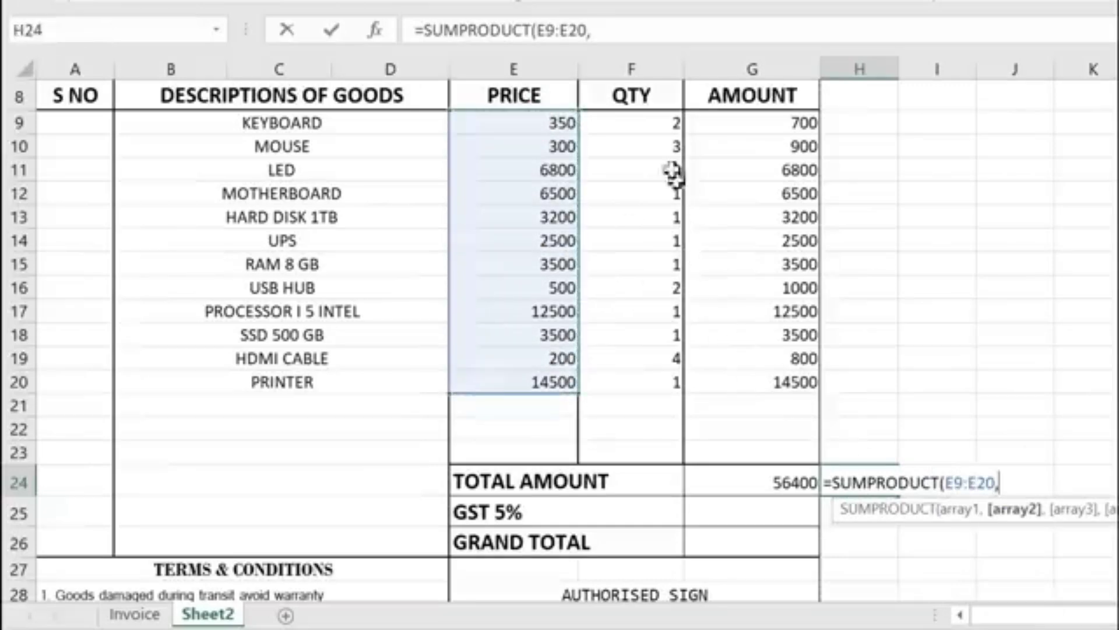
pyautogui.moveTo(635, 120); pyautogui.dragTo(664, 406)
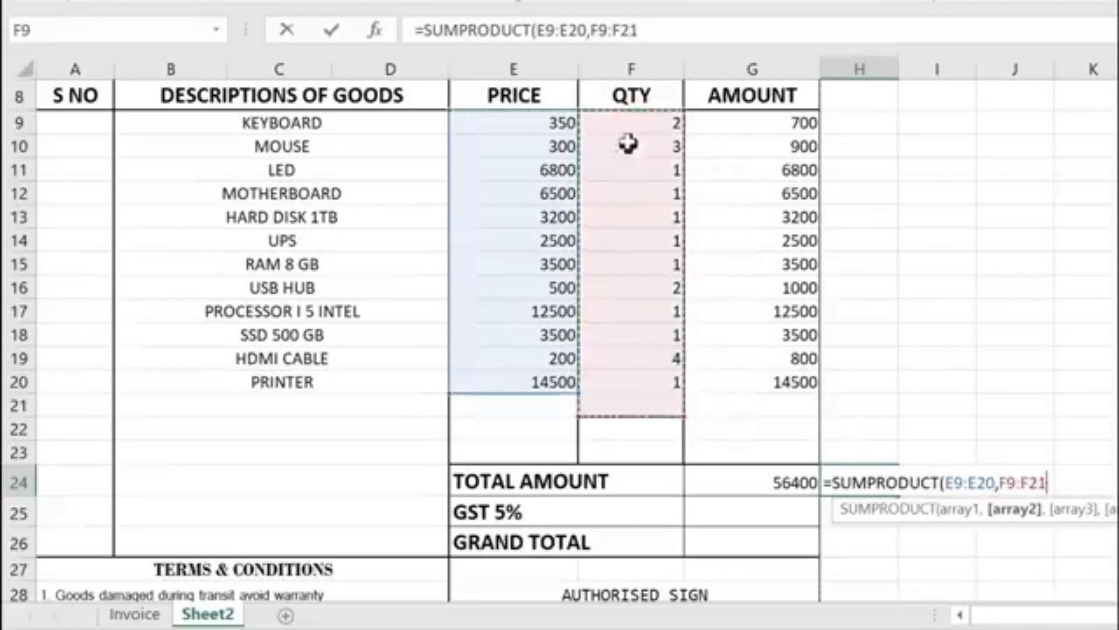
pyautogui.moveTo(628, 121); pyautogui.dragTo(654, 383)
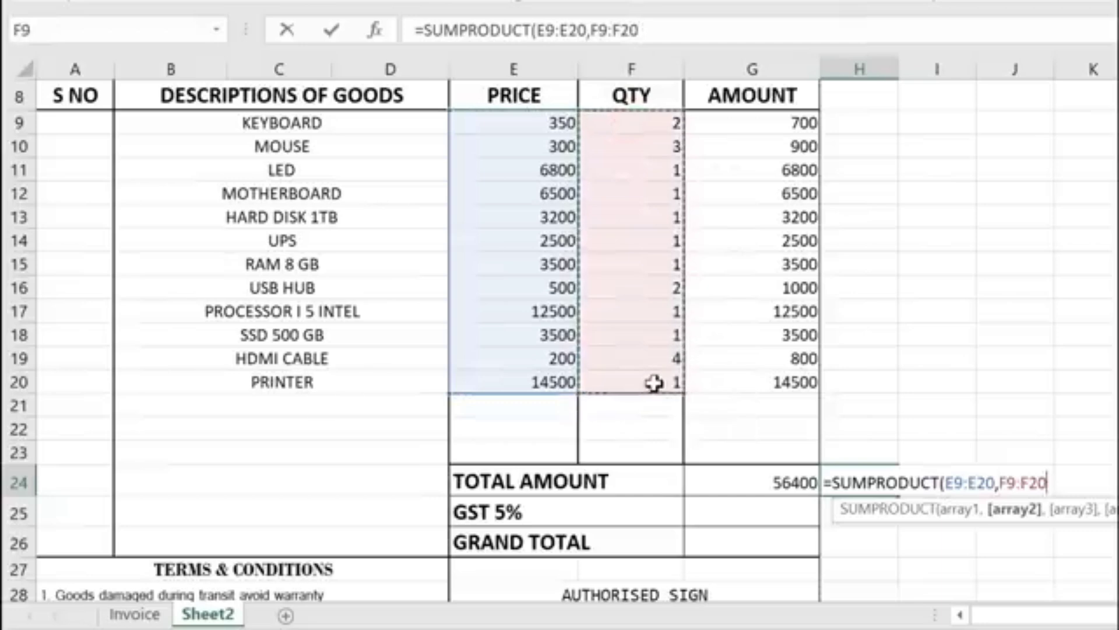
pyautogui.press('Return')
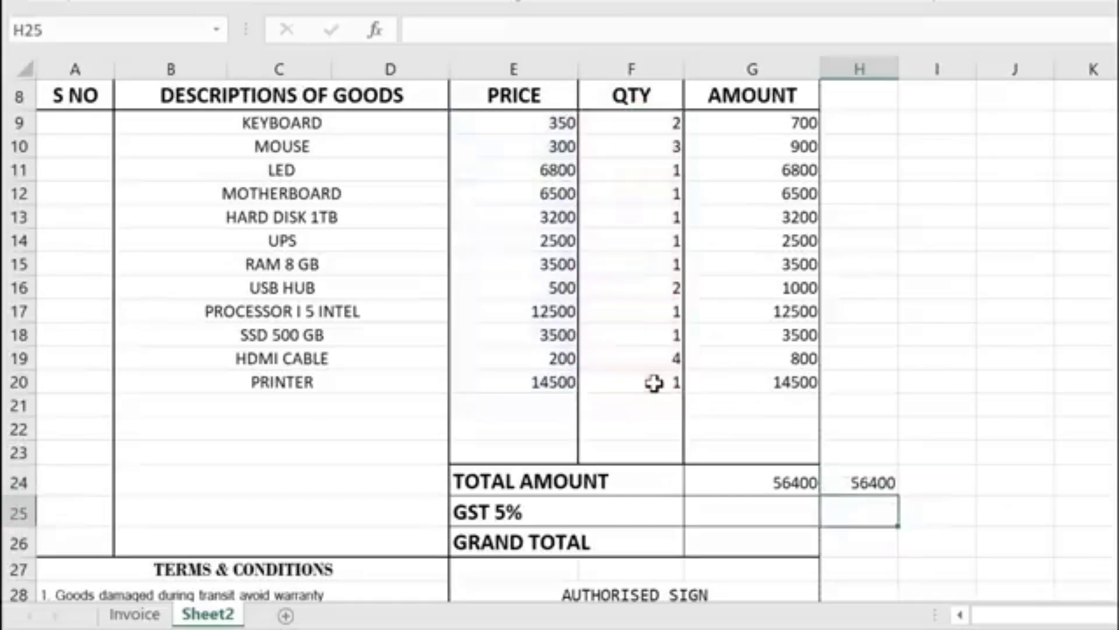
# Step: Compare the SUMPRODUCT in H24 with the SUM in G24 and the item amounts G9:G20
pyautogui.click(839, 483)
pyautogui.click(802, 485)
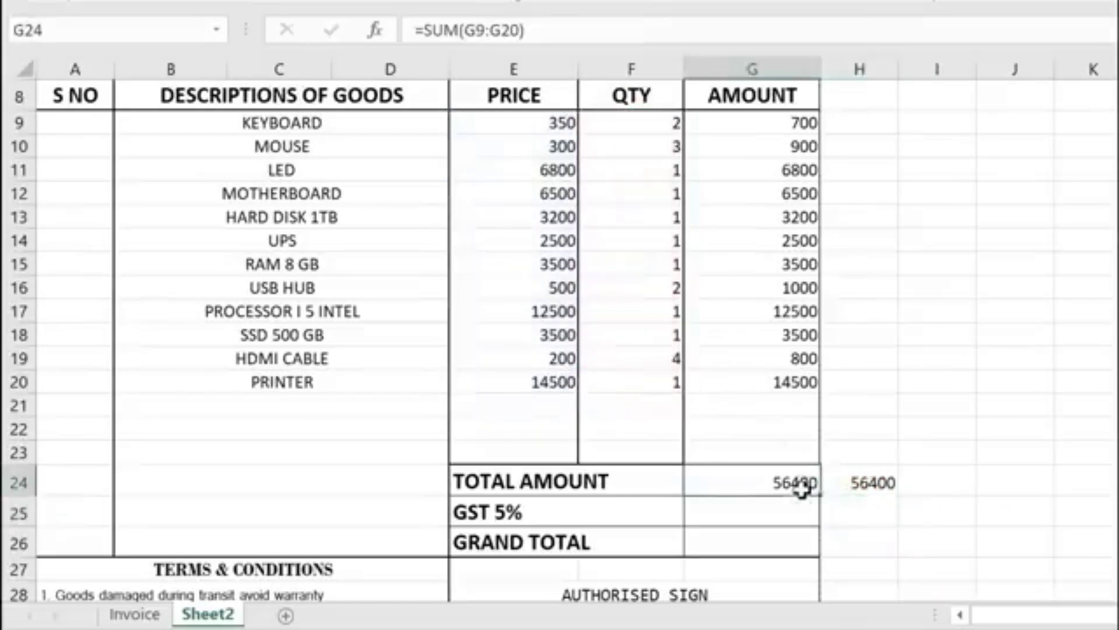
pyautogui.click(769, 120)
pyautogui.moveTo(768, 120); pyautogui.dragTo(804, 383)
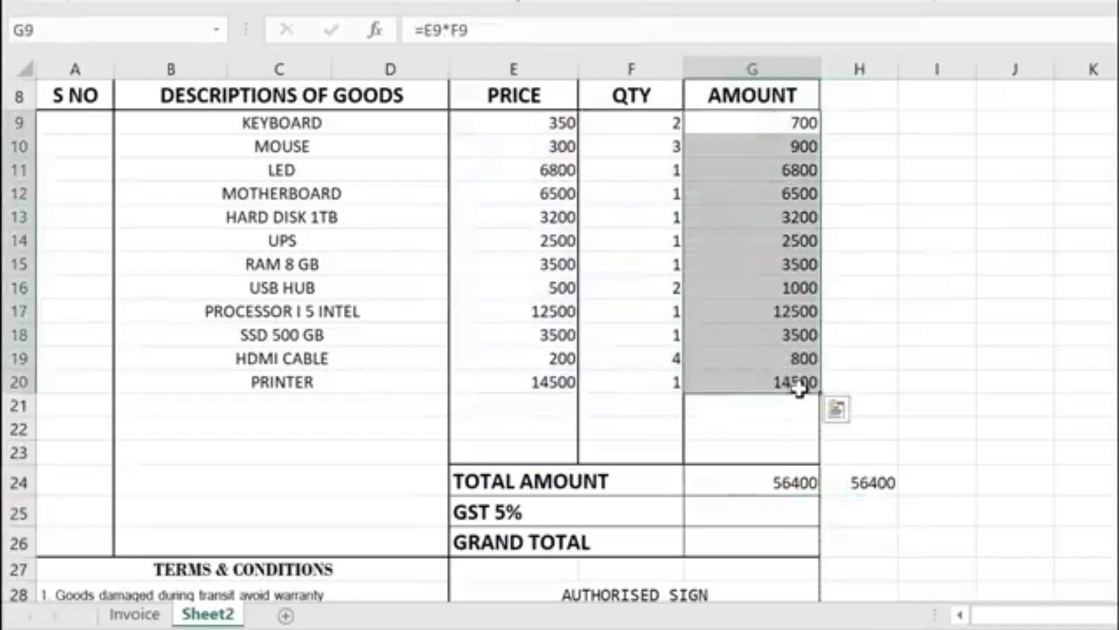
pyautogui.click(869, 483)
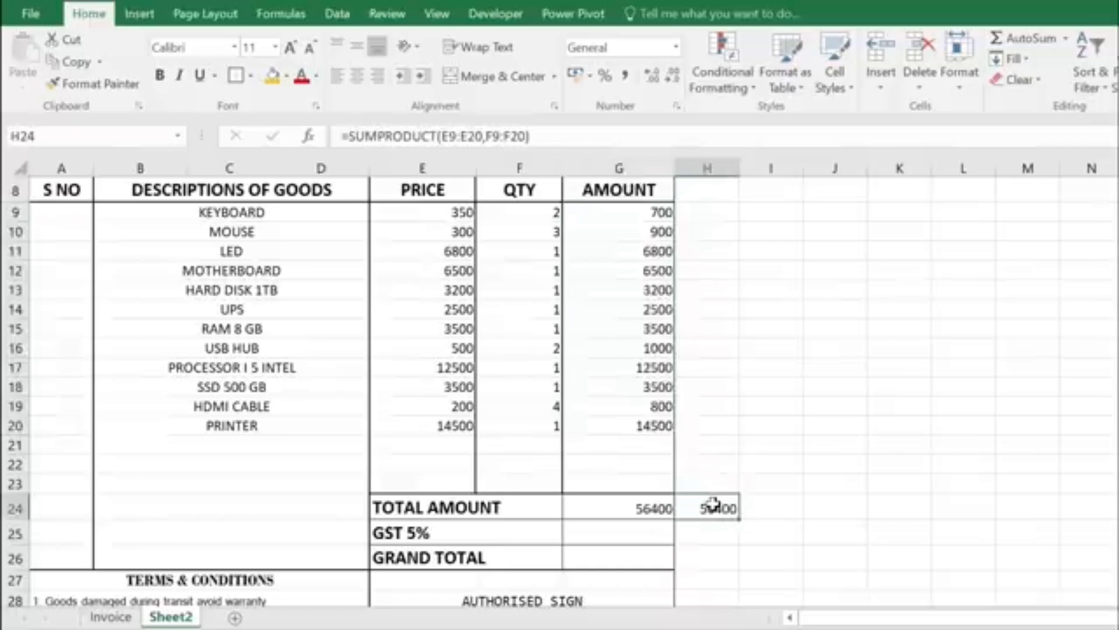
# Step: Enter the customer's full name in C5
pyautogui.scroll(2, 430, 369)
pyautogui.click(232, 259)
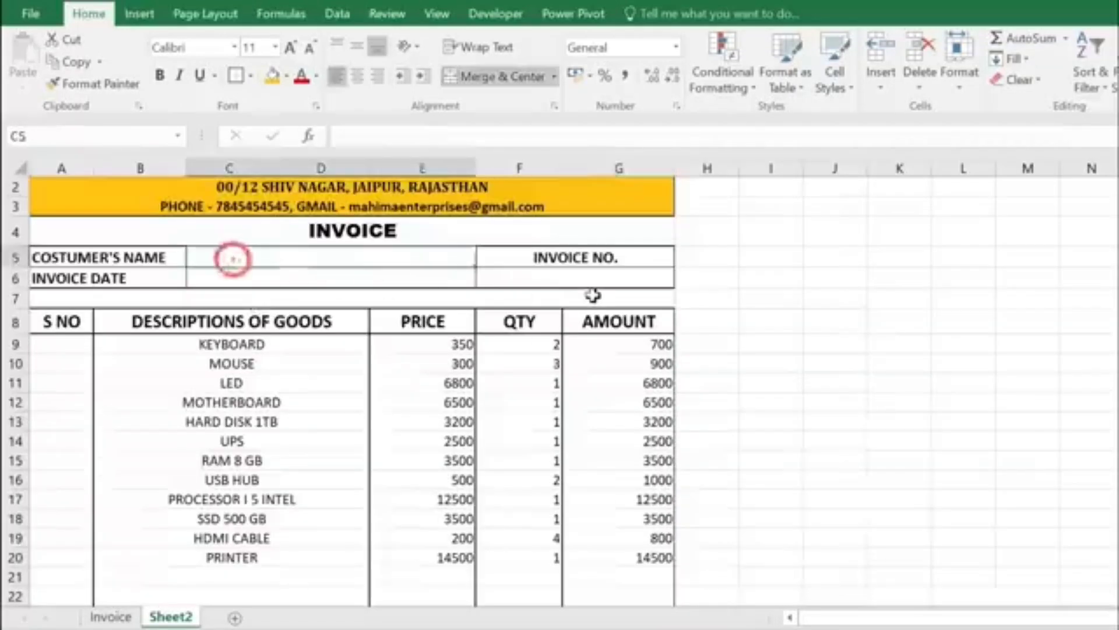
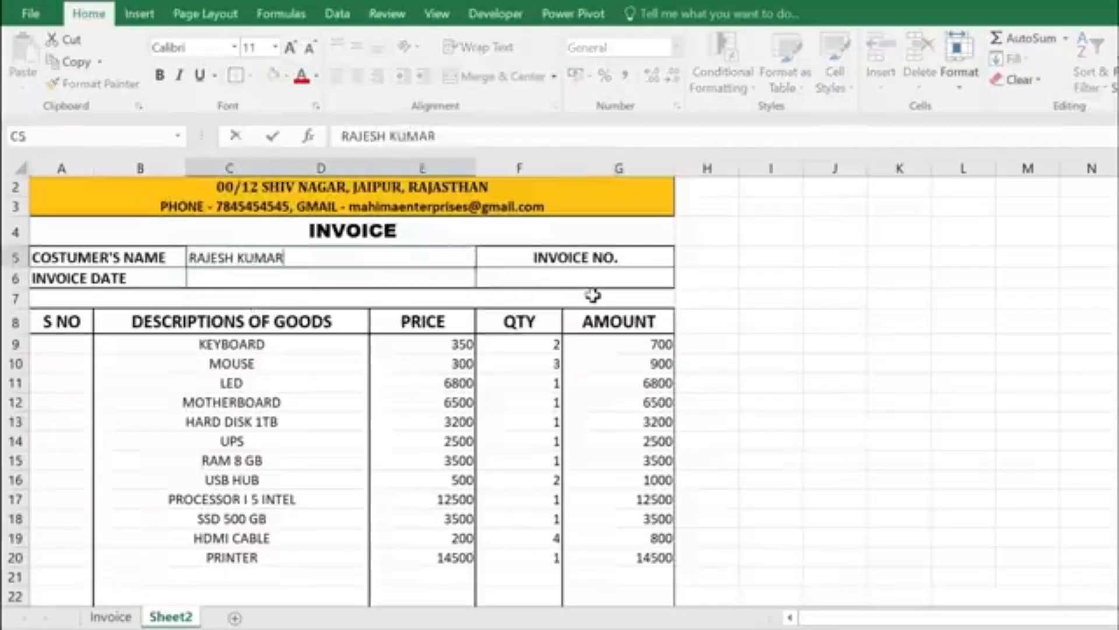
pyautogui.press('Return')
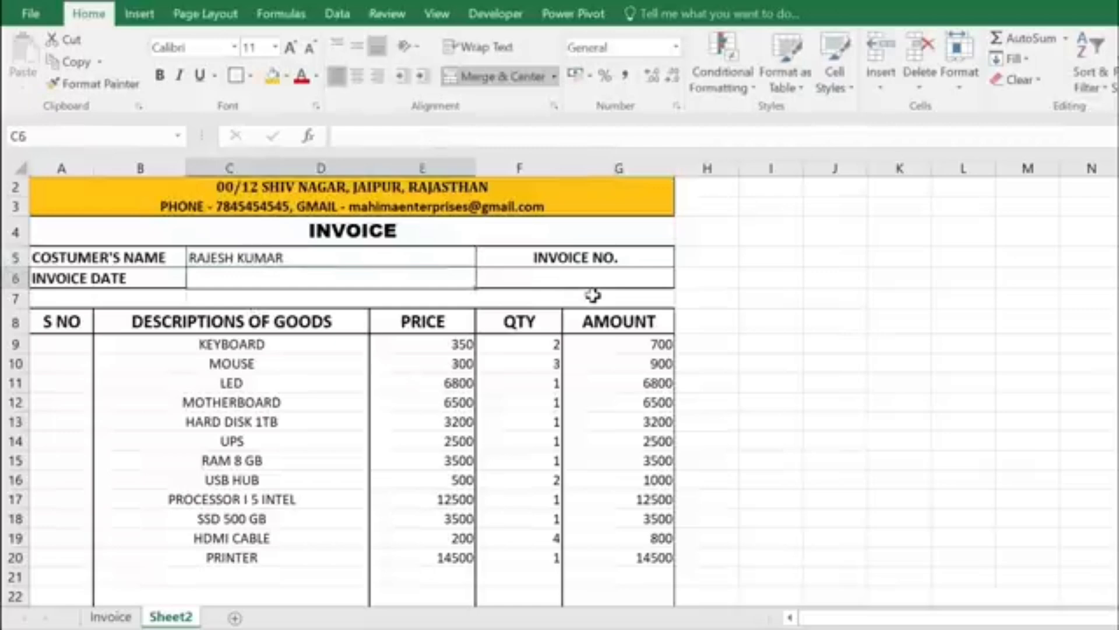
# Step: Set the invoice date to =TODAY() (10-10-2022) and the invoice number to 101
pyautogui.write('=TODAY')
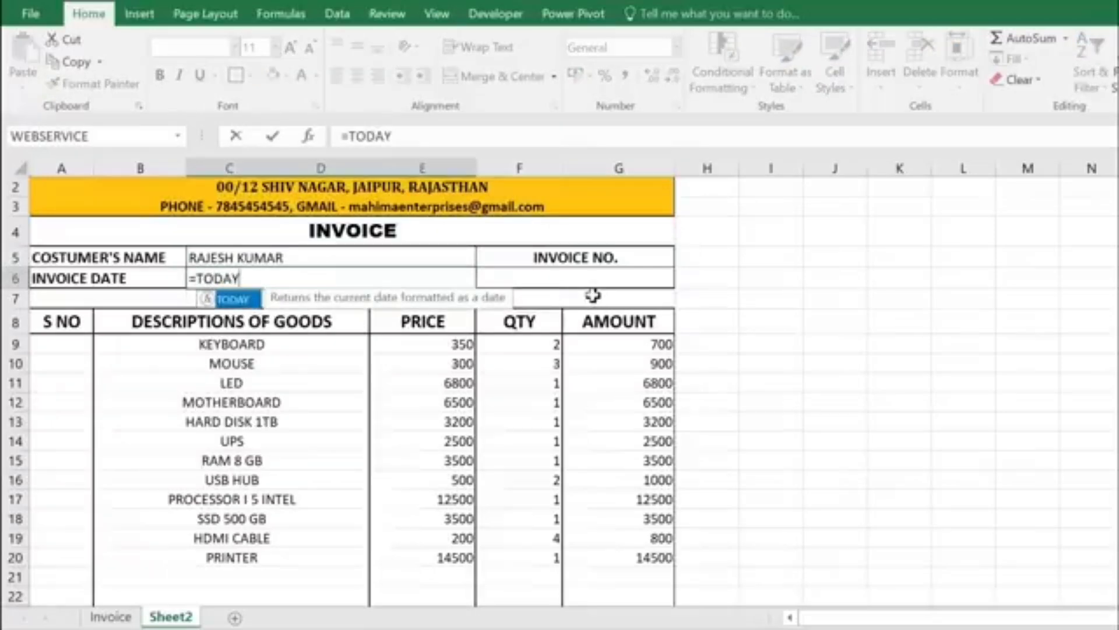
pyautogui.write('()')
pyautogui.press('Return')
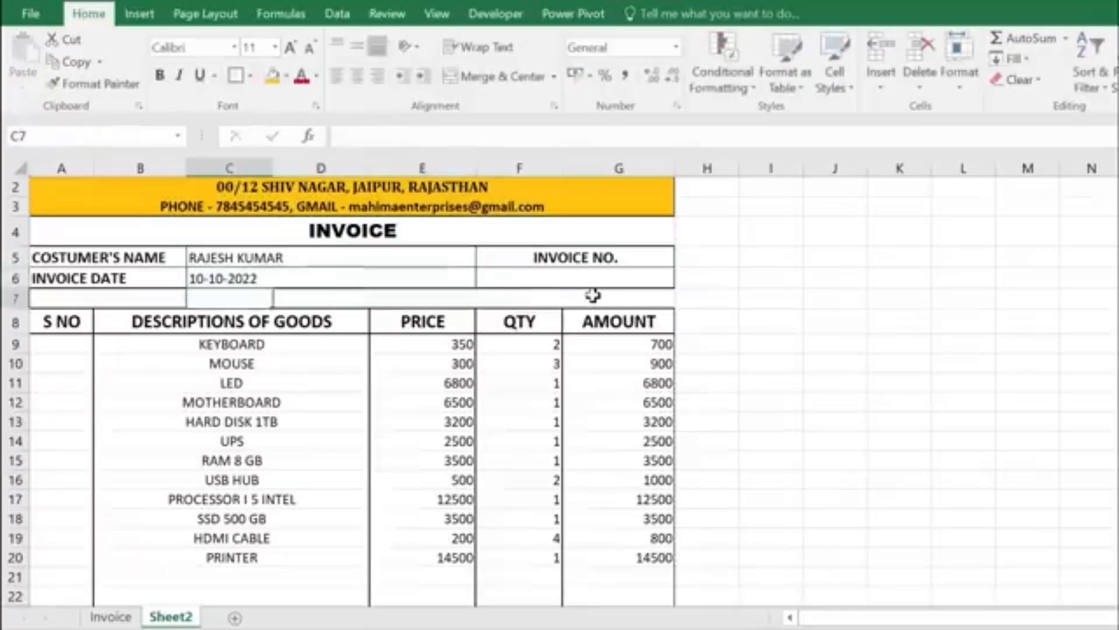
pyautogui.click(516, 278)
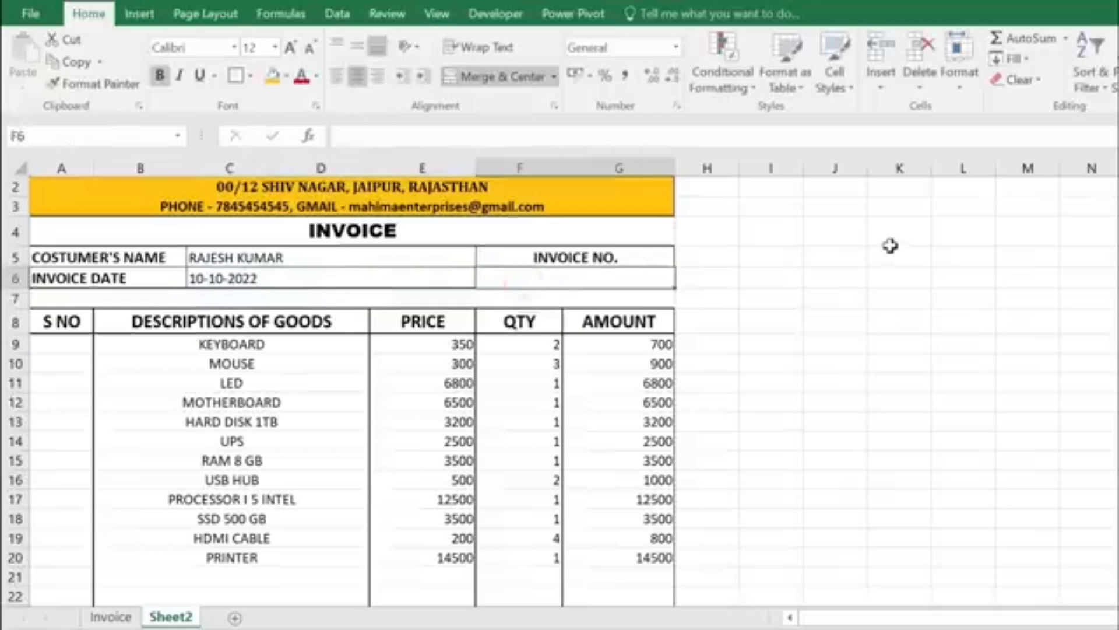
pyautogui.write('101')
pyautogui.press('Return')
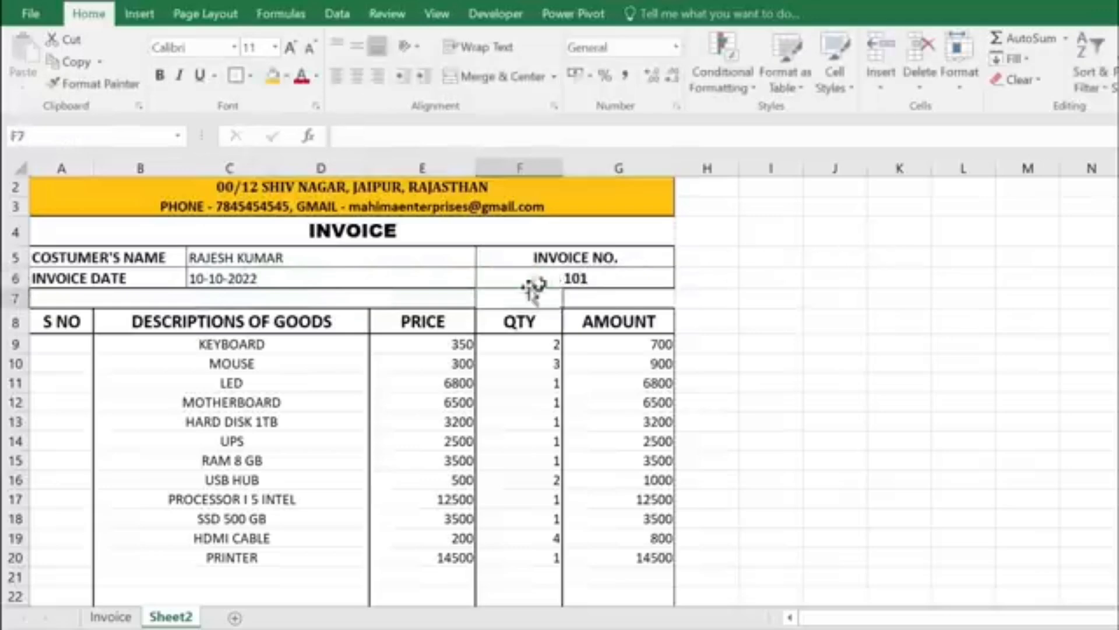
pyautogui.scroll(-1, 357, 404)
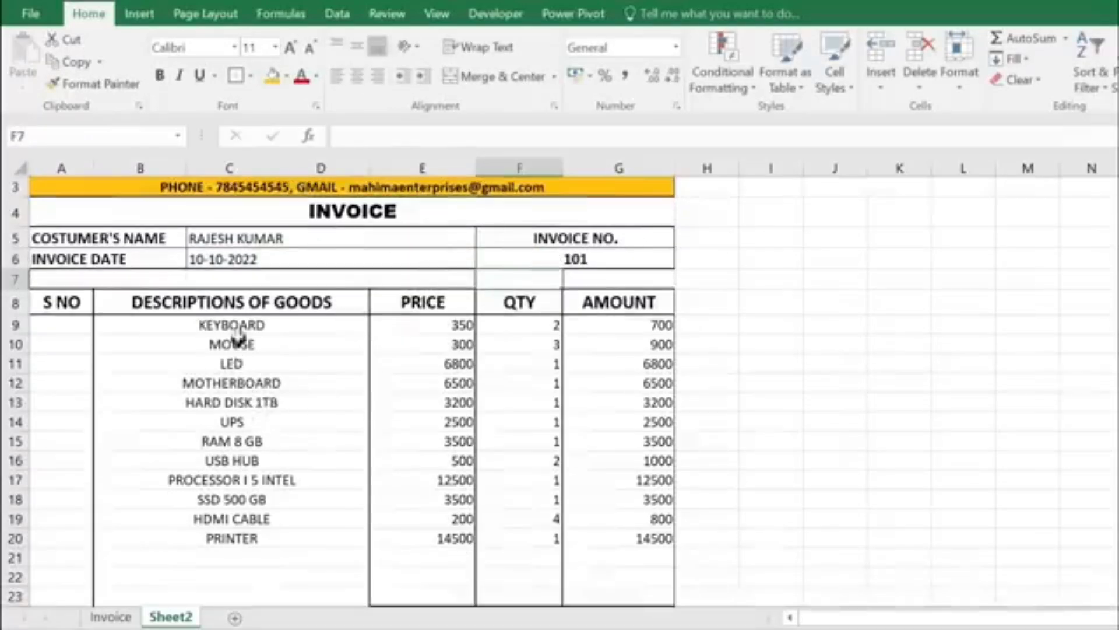
pyautogui.click(251, 426)
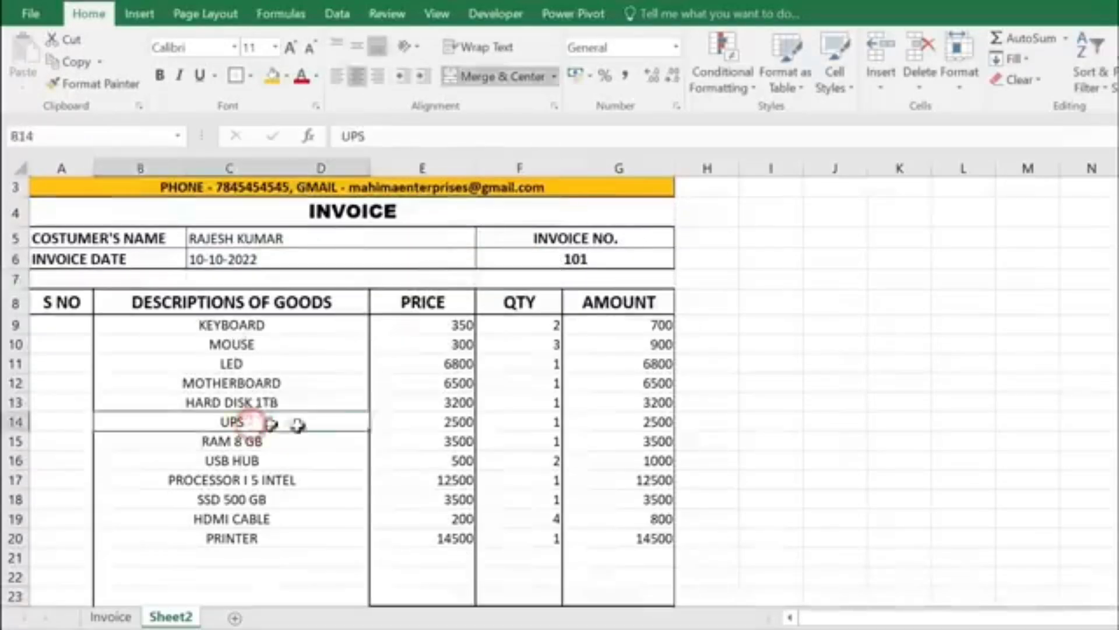
pyautogui.click(464, 420)
pyautogui.click(533, 423)
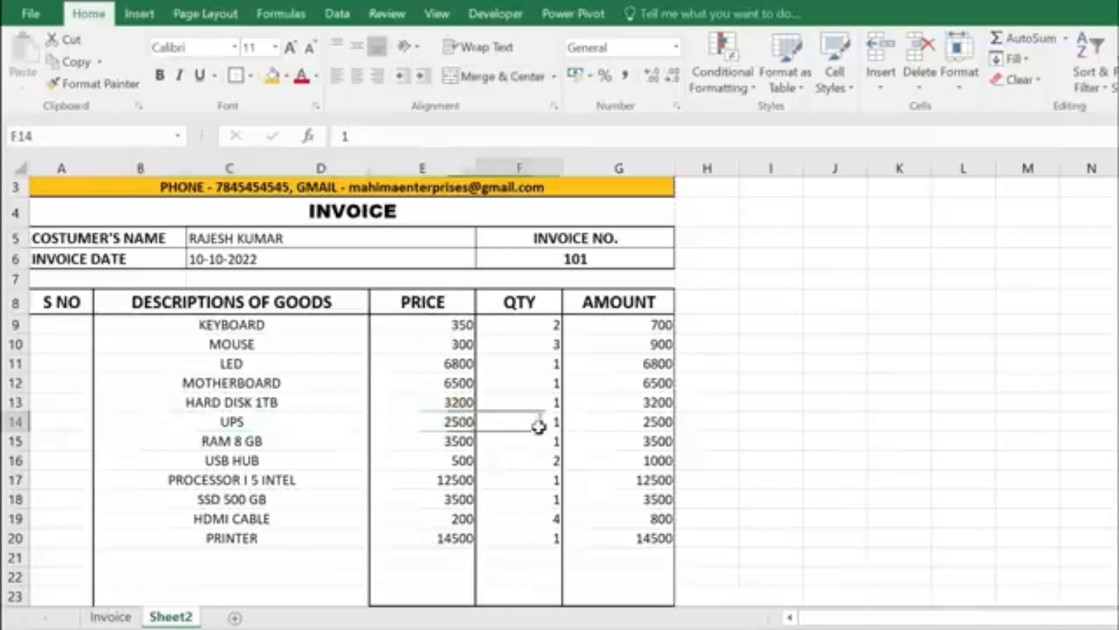
pyautogui.write('0')
pyautogui.press('Return')
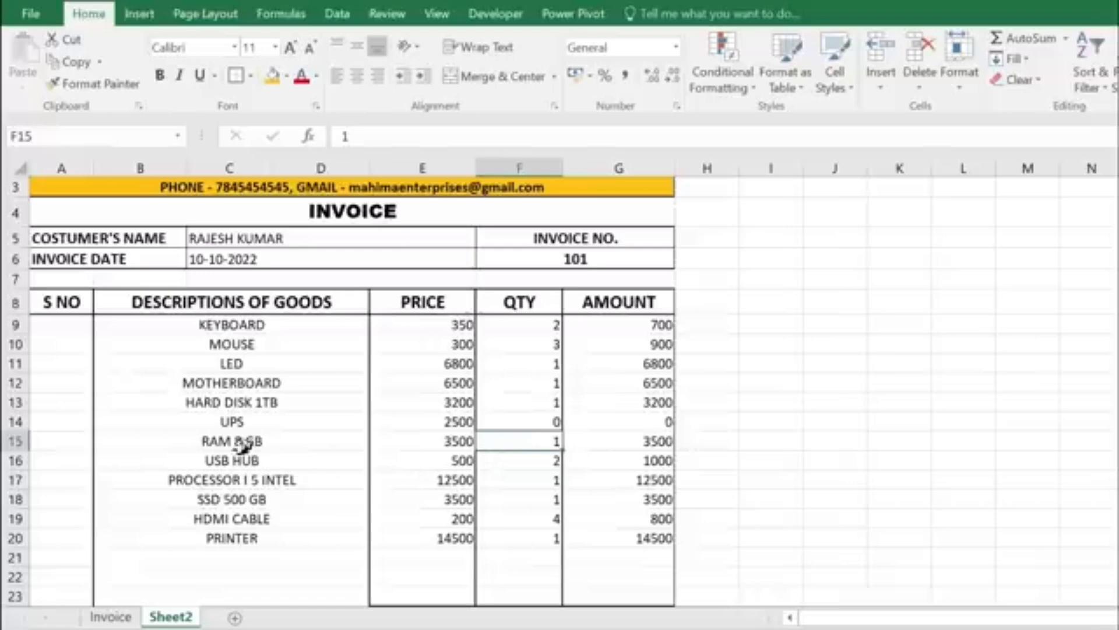
pyautogui.click(549, 498)
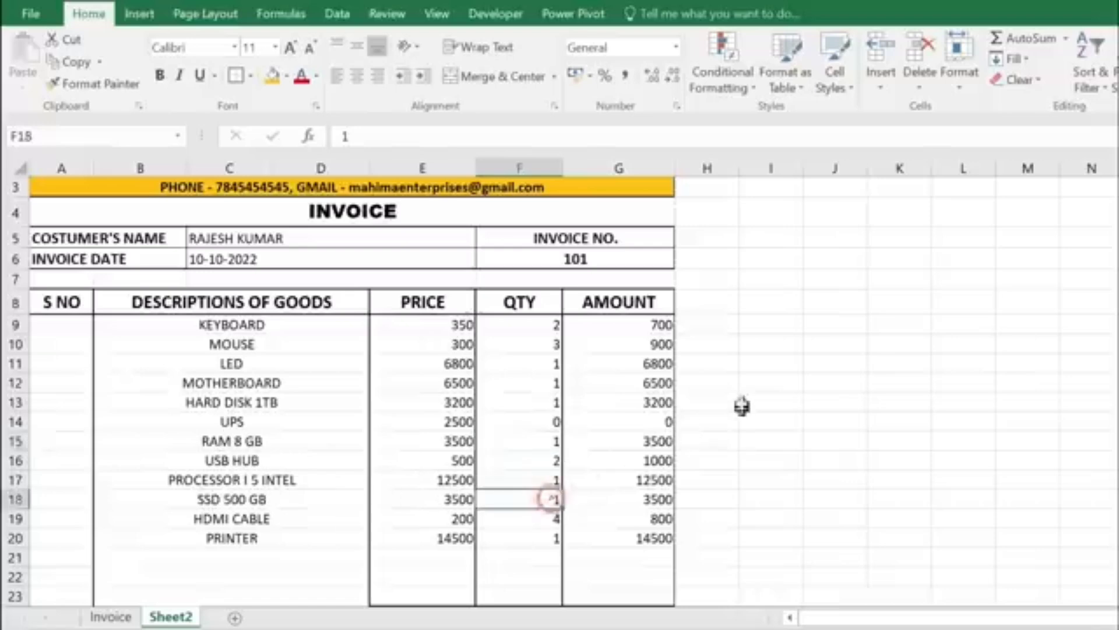
pyautogui.write('0')
pyautogui.press('Return')
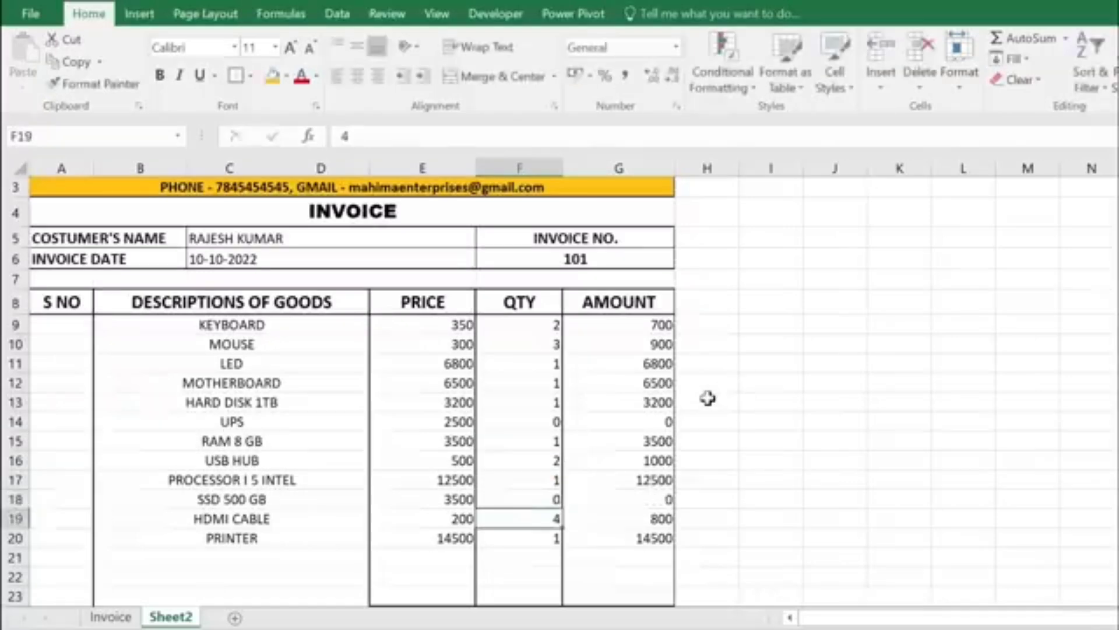
pyautogui.scroll(-2, 666, 504)
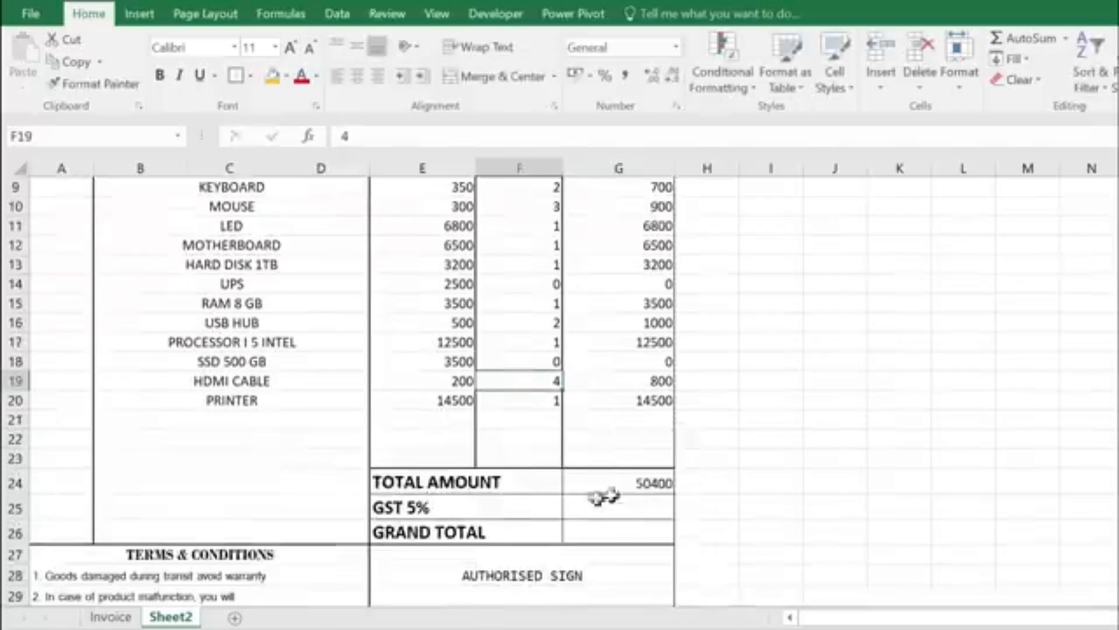
pyautogui.scroll(1, 574, 443)
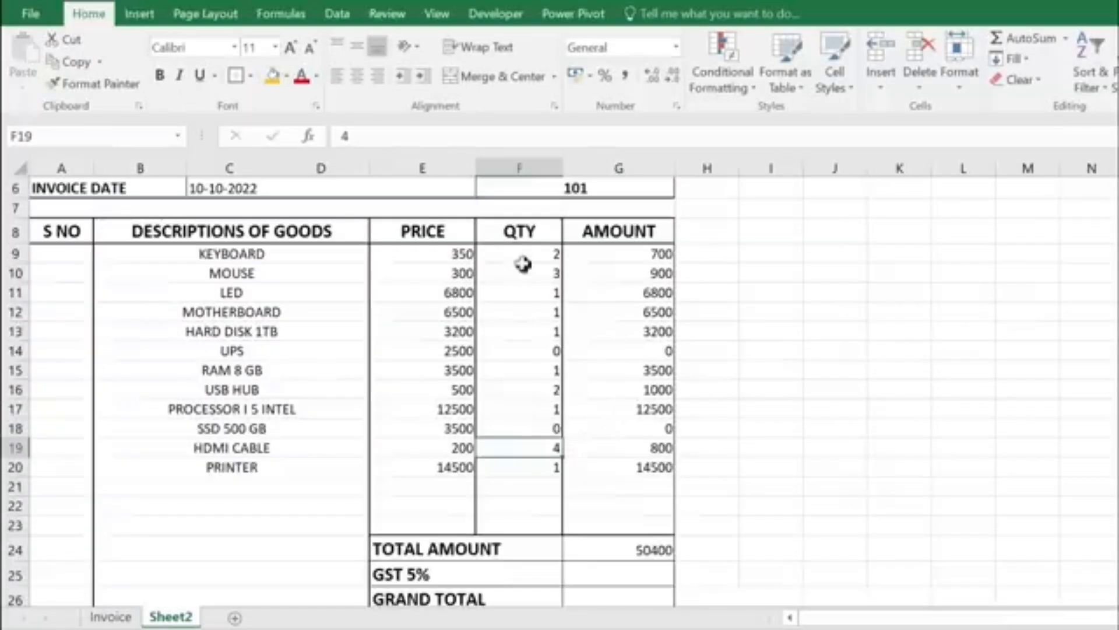
pyautogui.scroll(2, 513, 316)
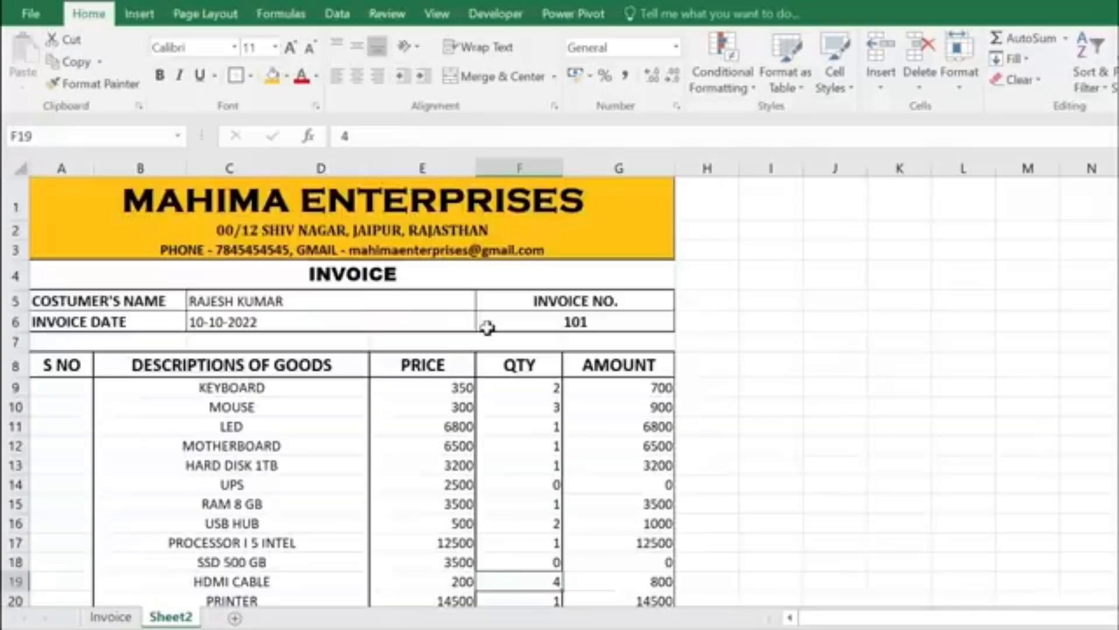
pyautogui.click(299, 302)
pyautogui.click(300, 322)
pyautogui.click(574, 320)
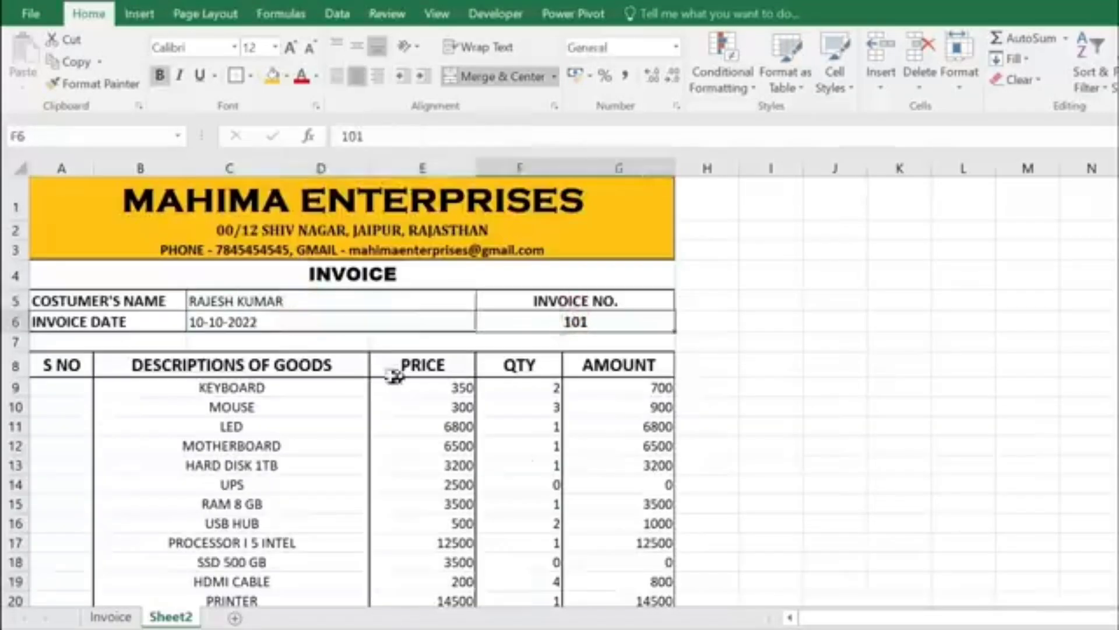
pyautogui.scroll(-2, 348, 396)
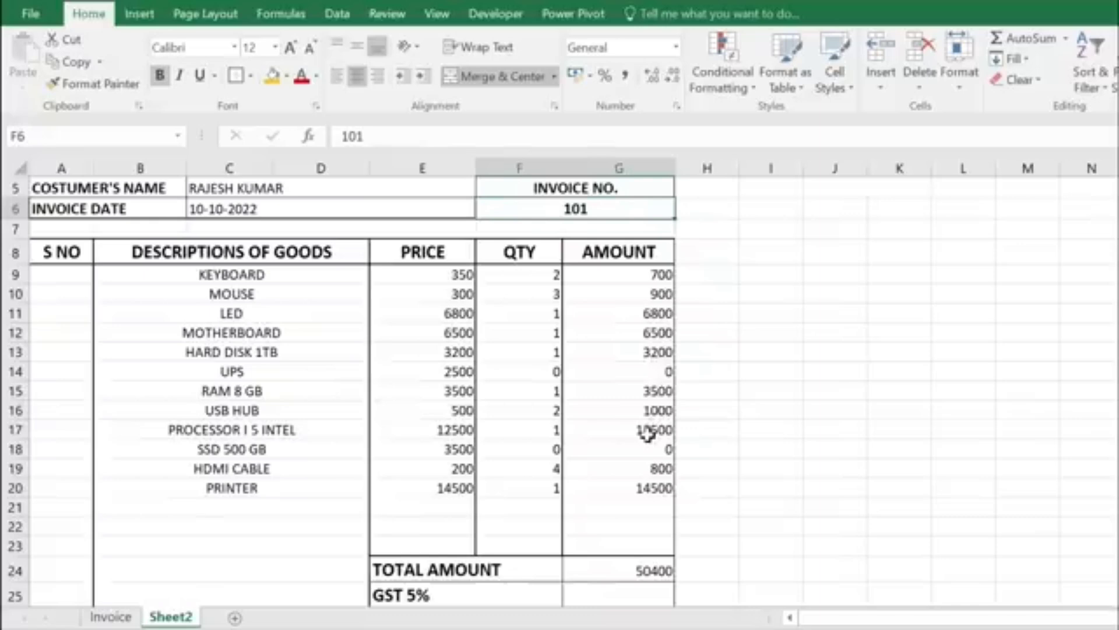
pyautogui.scroll(-1, 607, 483)
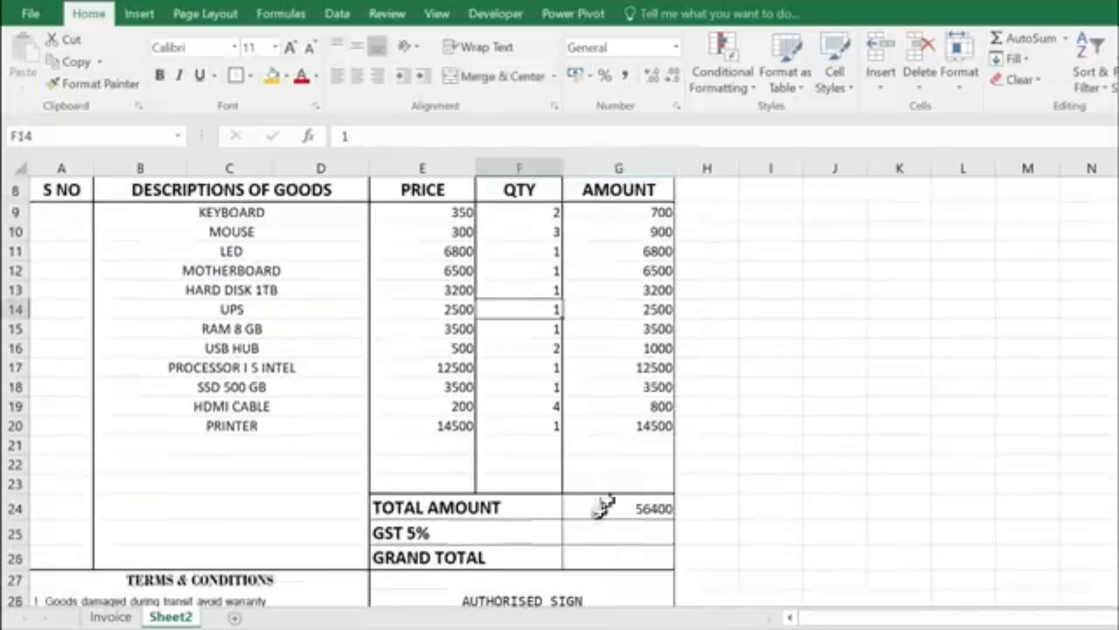
# Step: Enter =G24*5% in G25 so the GST 5% amount shows 2820
pyautogui.scroll(-1, 507, 512)
pyautogui.click(620, 533)
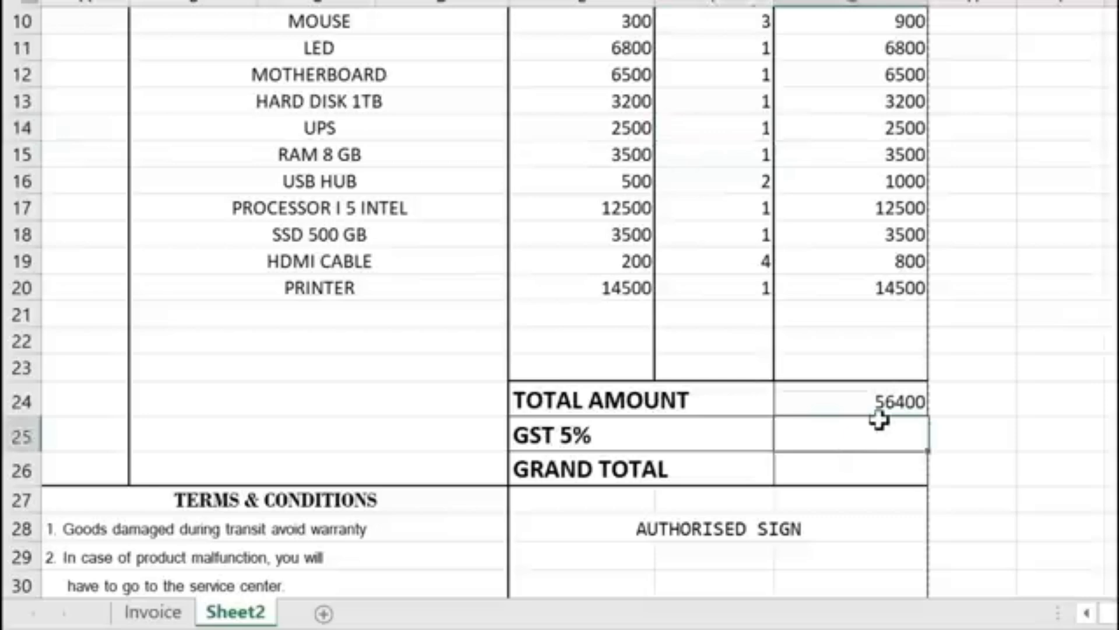
pyautogui.write('=')
pyautogui.click(888, 394)
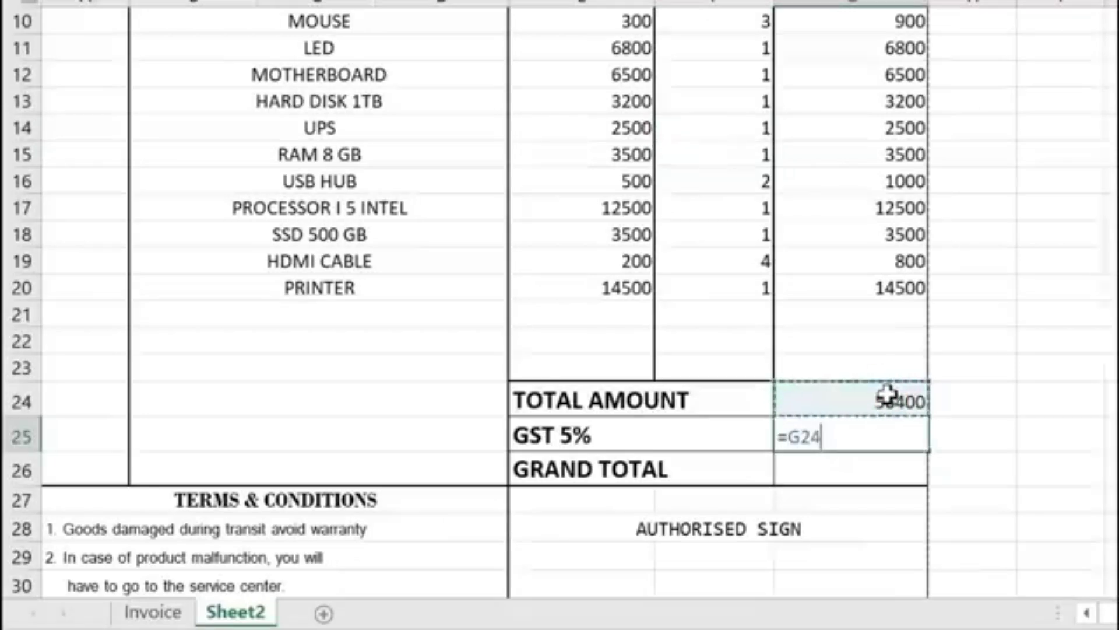
pyautogui.write('*')
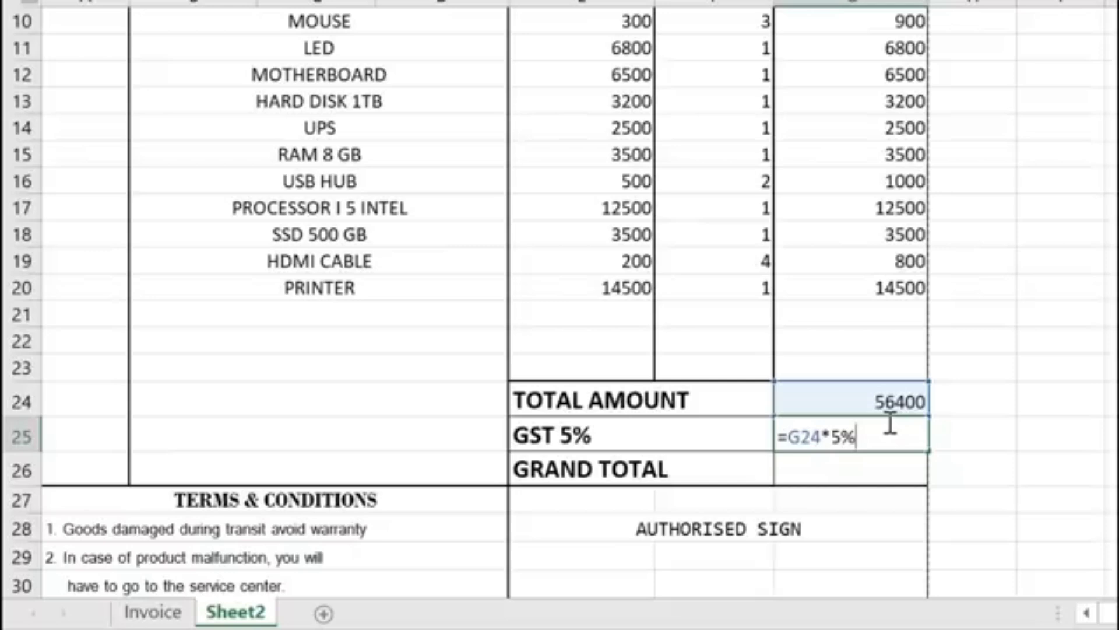
pyautogui.press('Return')
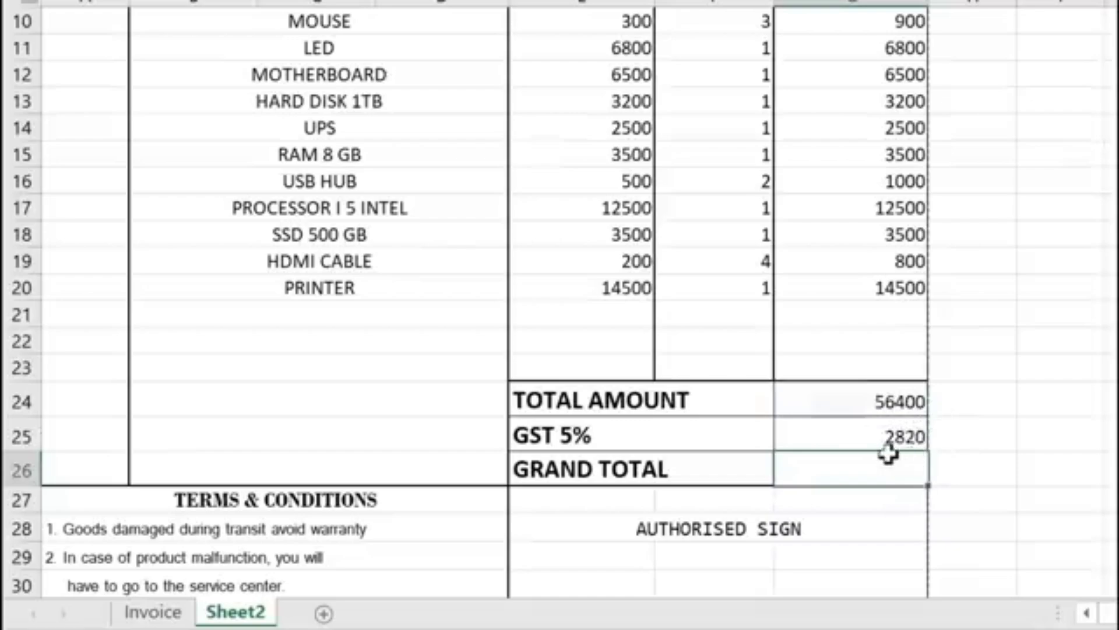
pyautogui.click(904, 433)
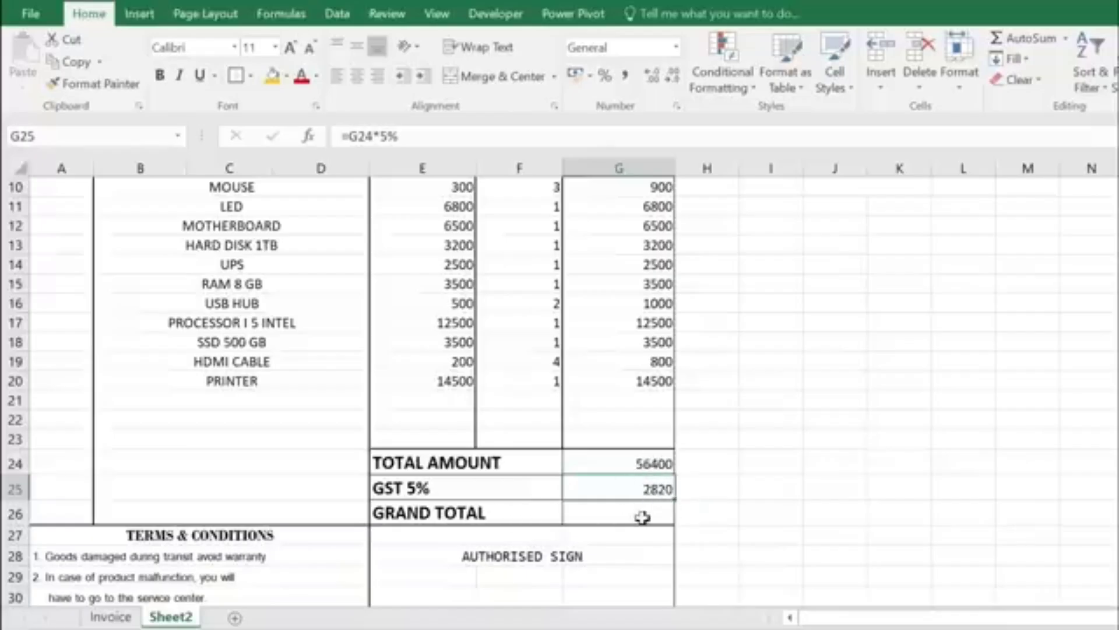
# Step: Enter =SUM(G24:G25) in the GRAND TOTAL cell G26
pyautogui.click(642, 514)
pyautogui.write('=')
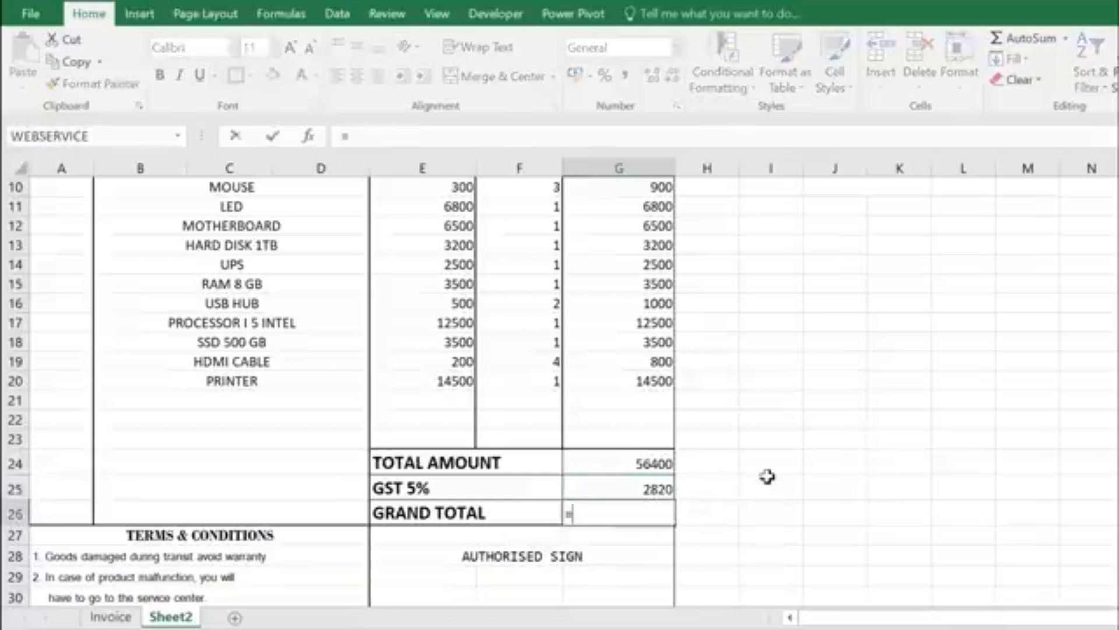
pyautogui.write('SUM(')
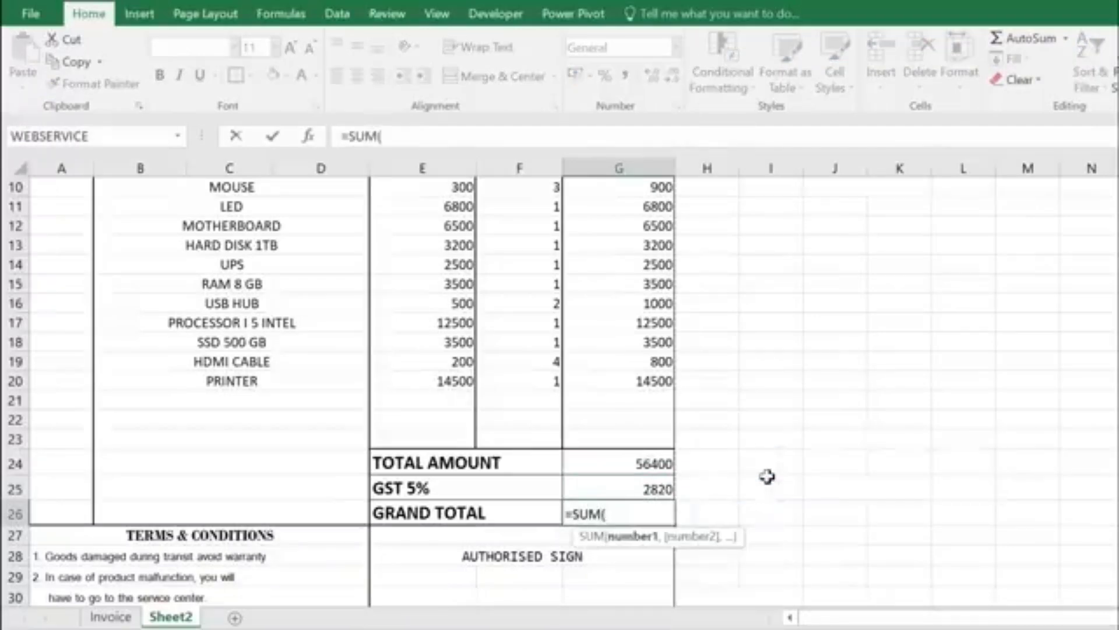
pyautogui.moveTo(610, 464); pyautogui.dragTo(631, 486)
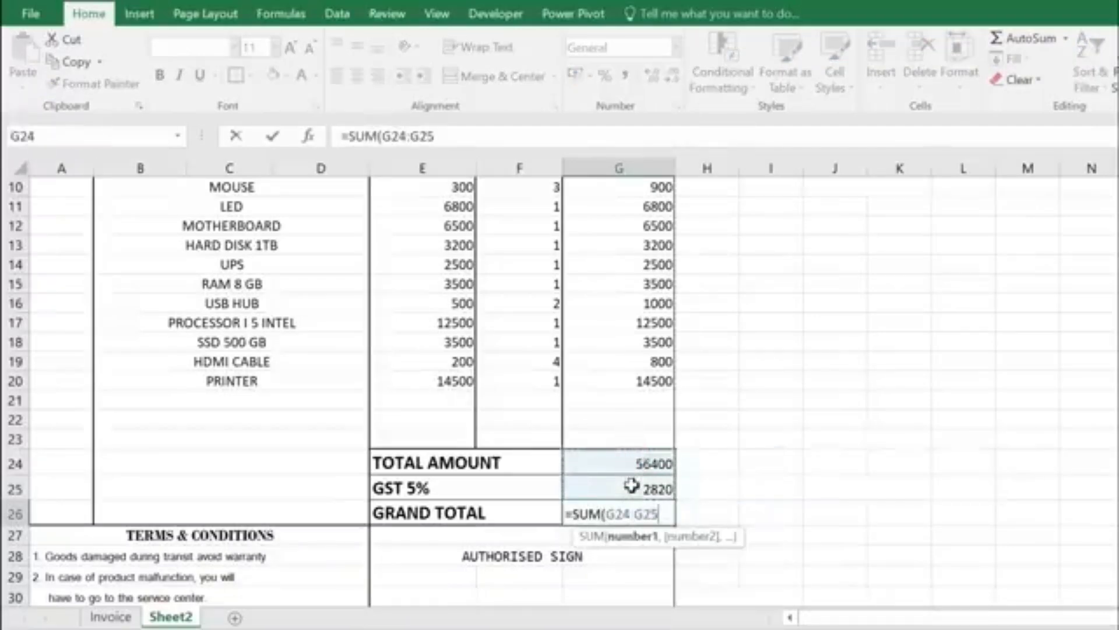
pyautogui.write(')')
pyautogui.press('Return')
# Step: Format the grand total as ₹ English (India) accounting, showing ₹ 59,220.00
pyautogui.click(644, 516)
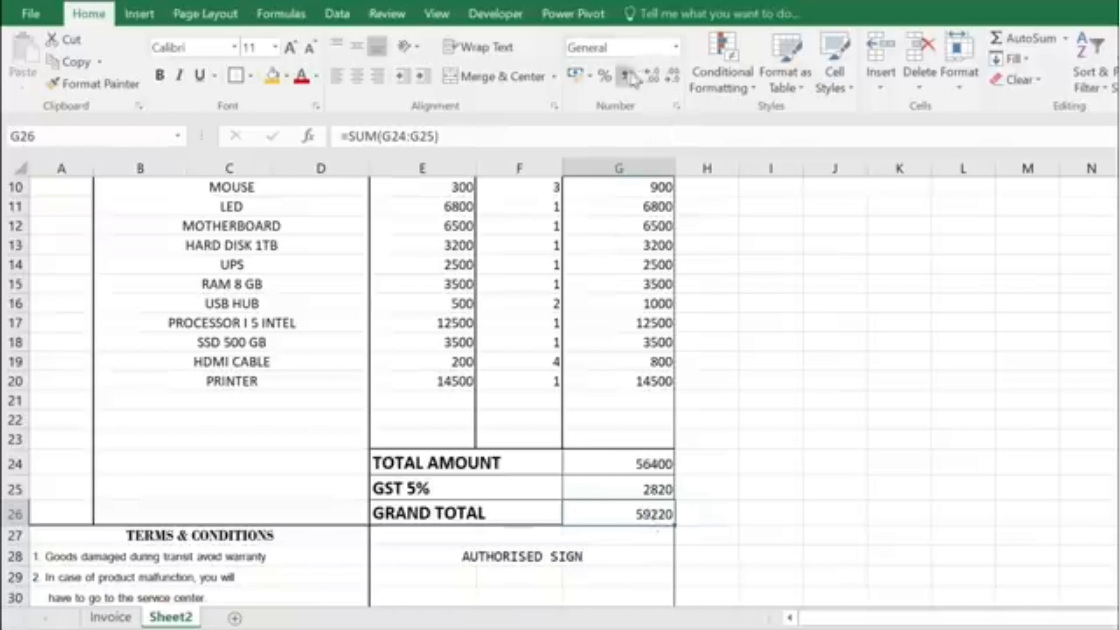
pyautogui.click(590, 76)
pyautogui.click(644, 100)
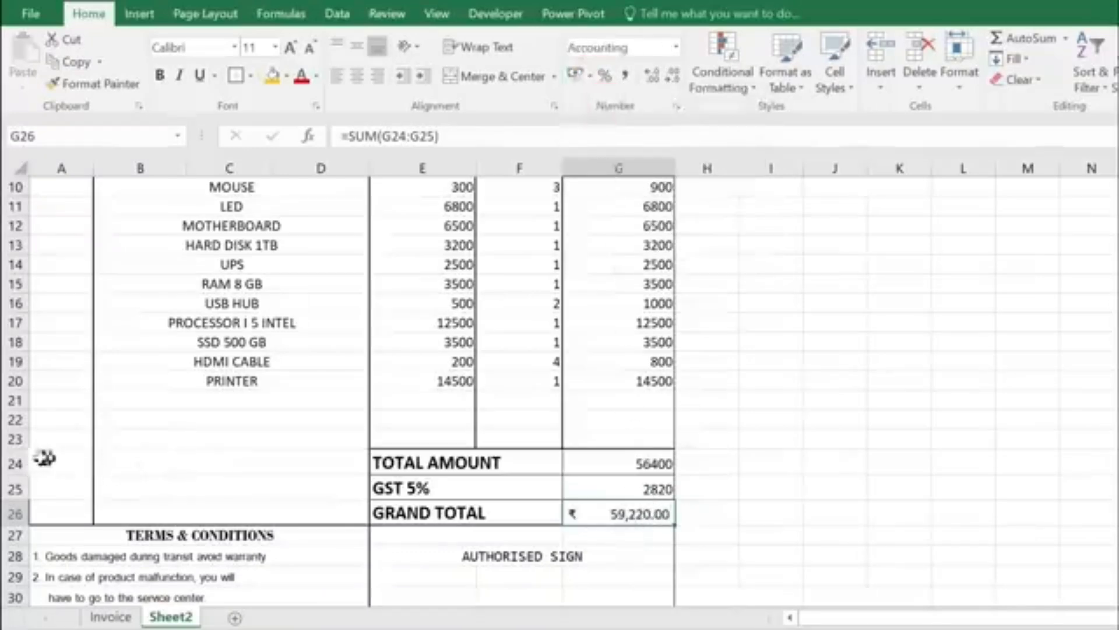
# Step: Adjust the row height of totals rows 24–26
pyautogui.click(15, 478)
pyautogui.moveTo(16, 464); pyautogui.dragTo(17, 503)
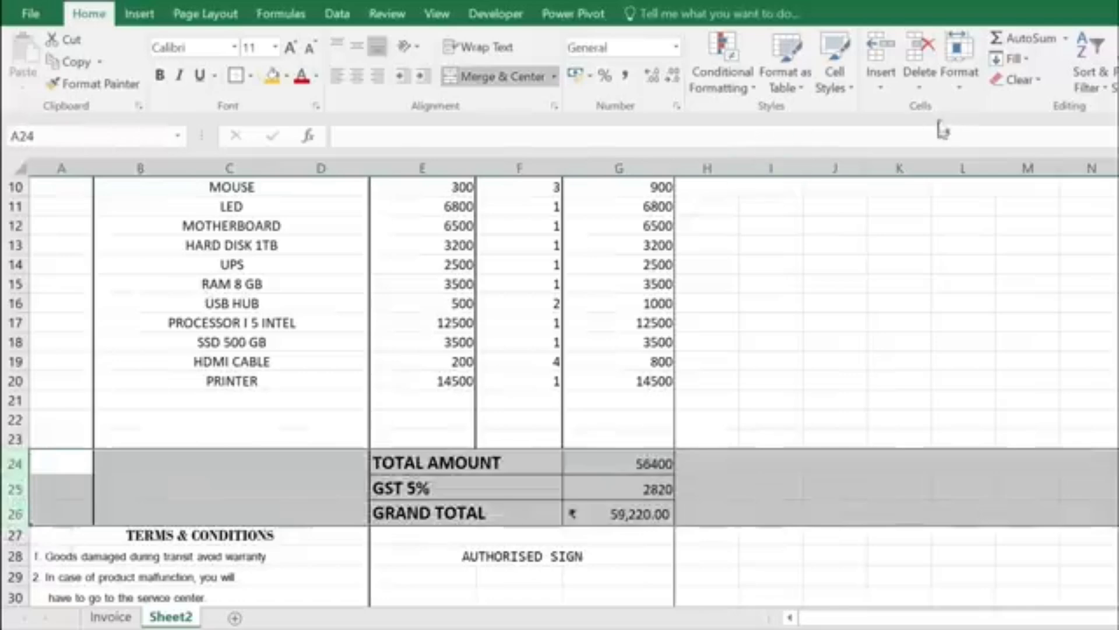
pyautogui.click(959, 87)
pyautogui.click(991, 130)
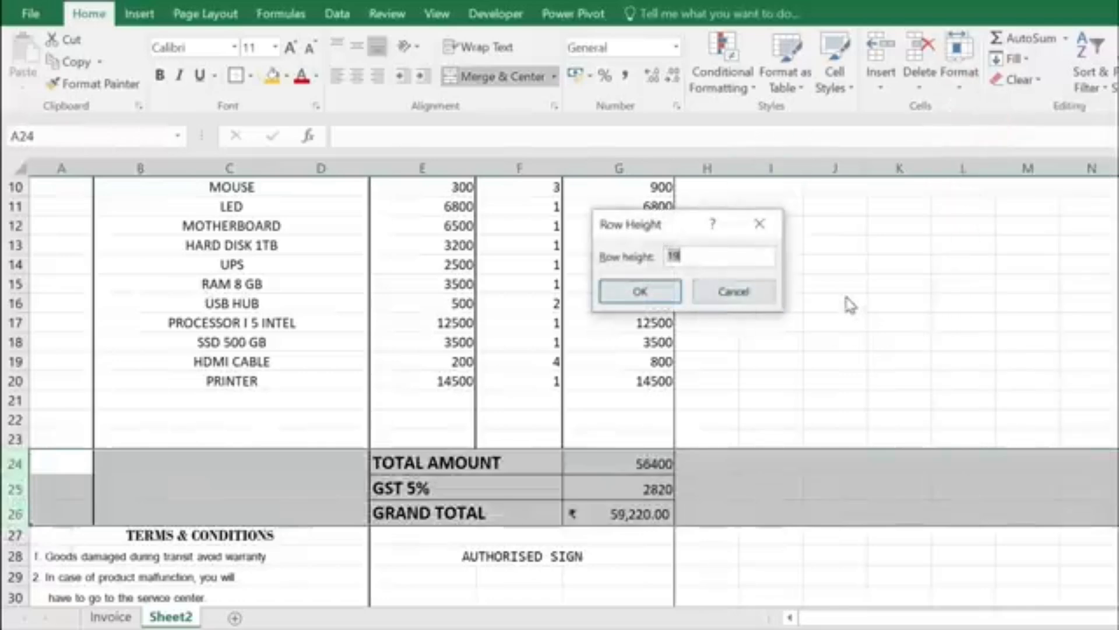
pyautogui.press('Return')
pyautogui.click(334, 483)
# Step: Set item rows 9–20 to a row height of 14
pyautogui.scroll(3, 295, 340)
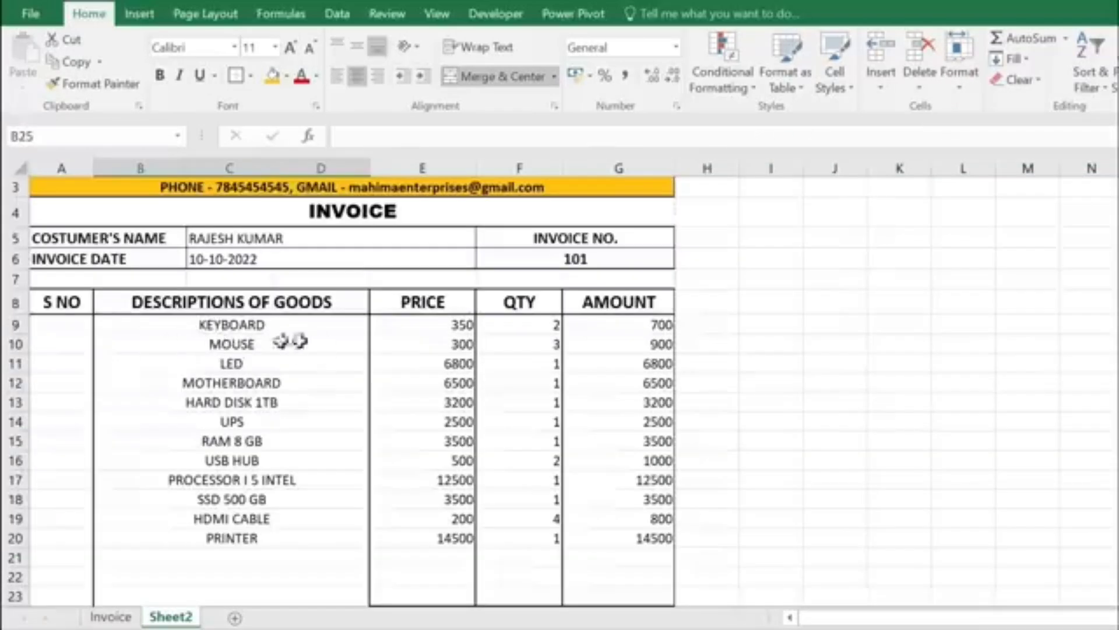
pyautogui.moveTo(15, 324); pyautogui.dragTo(15, 537)
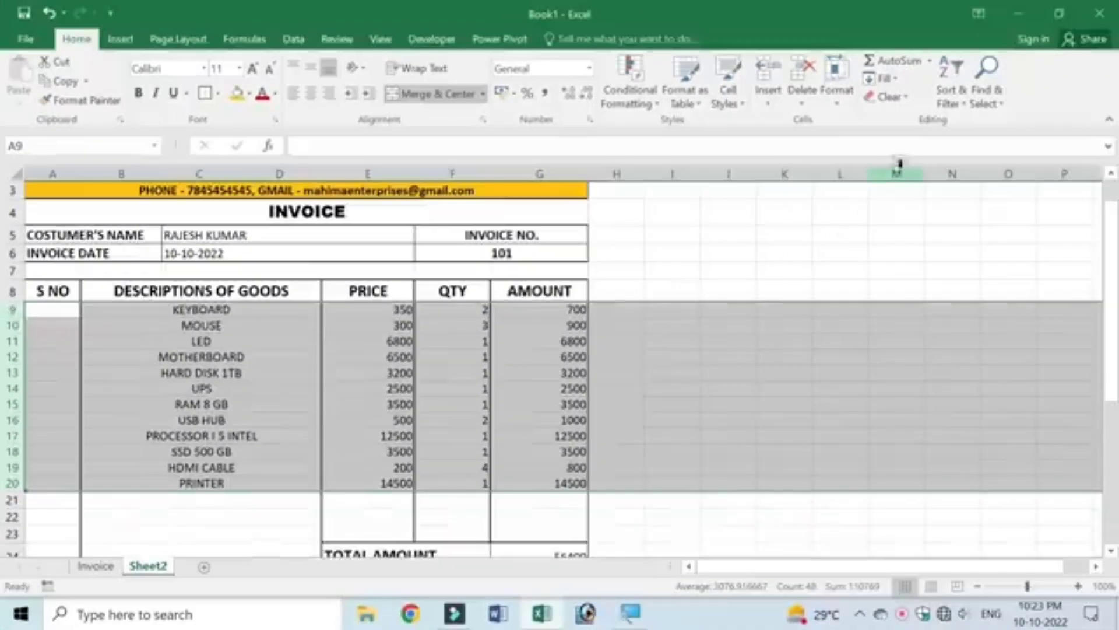
pyautogui.click(837, 94)
pyautogui.click(863, 142)
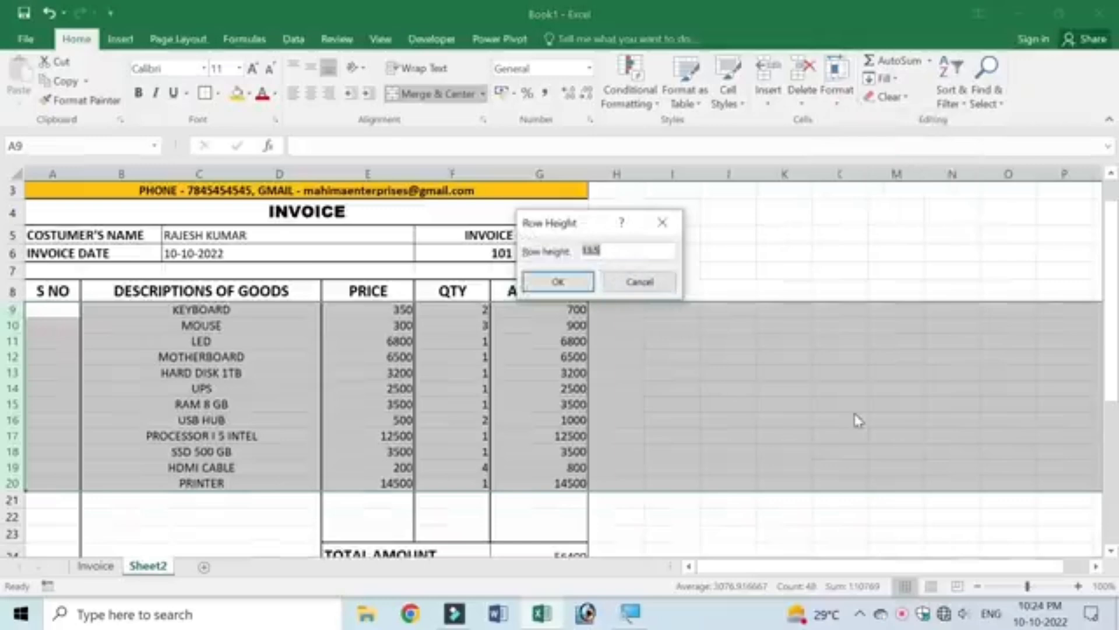
pyautogui.write('14')
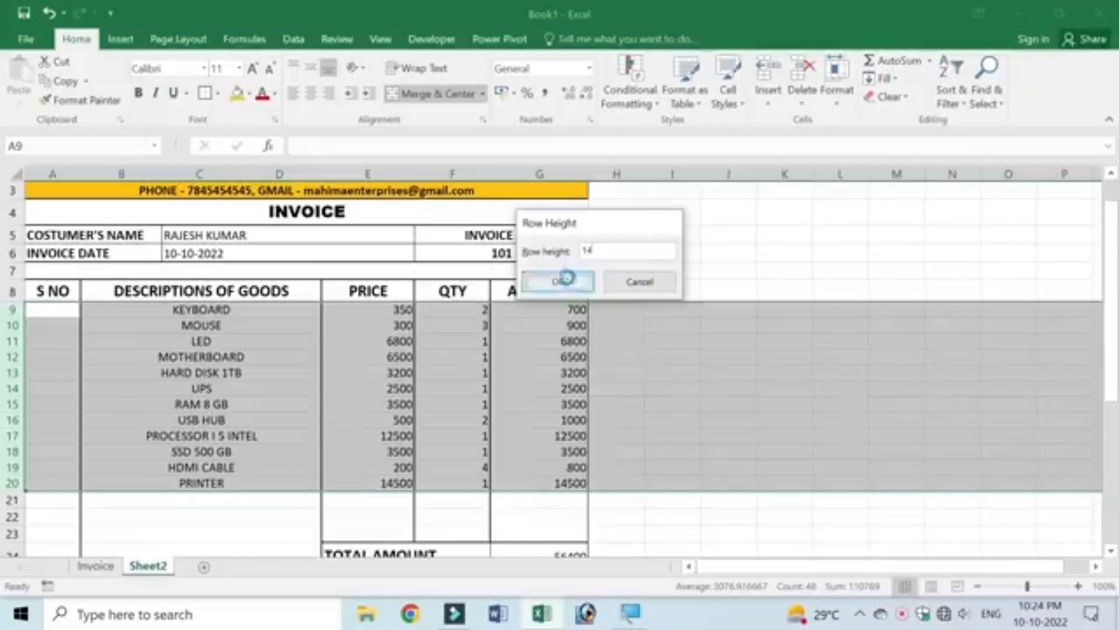
pyautogui.click(558, 280)
pyautogui.click(285, 404)
pyautogui.scroll(1, 447, 367)
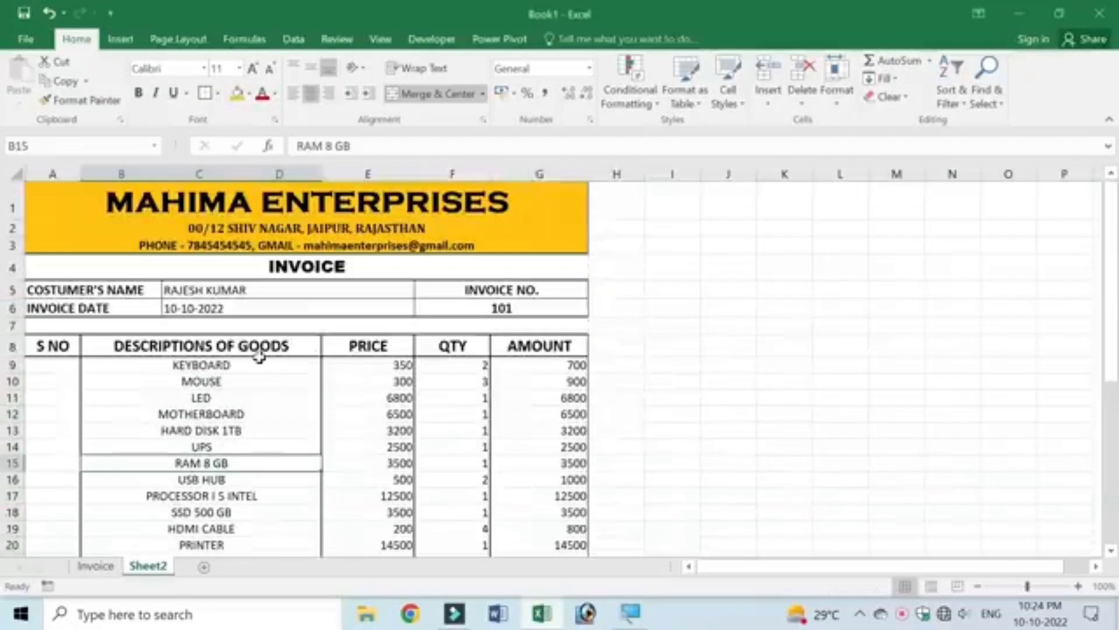
# Step: Heighten the table header, company heading and customer detail rows
pyautogui.moveTo(11, 335); pyautogui.dragTo(10, 365)
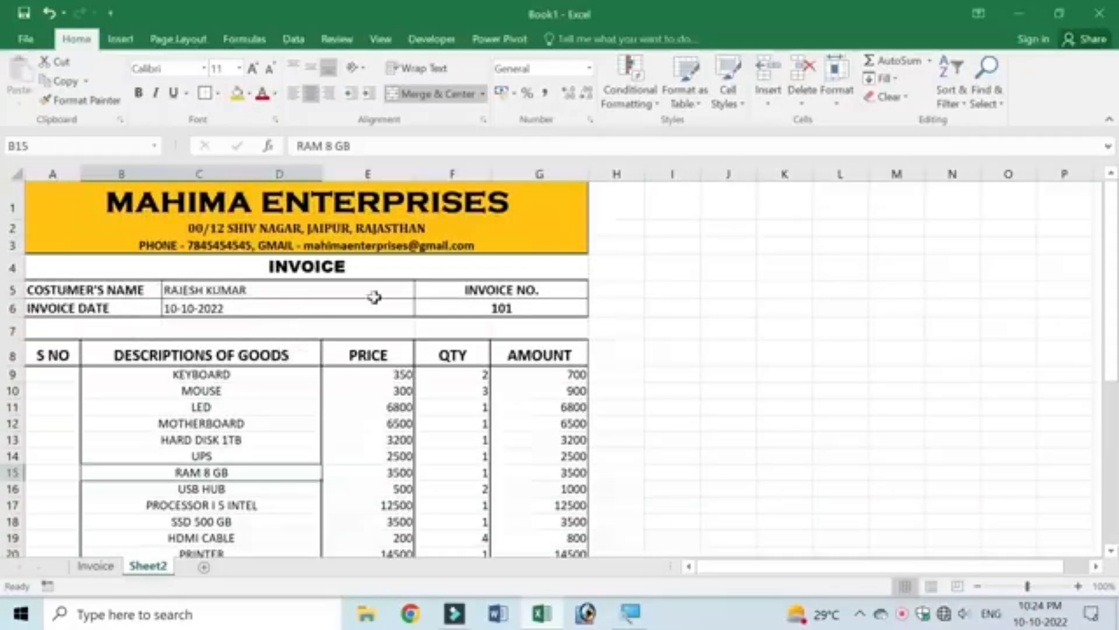
pyautogui.moveTo(10, 219); pyautogui.dragTo(16, 338)
pyautogui.moveTo(213, 312); pyautogui.dragTo(395, 320)
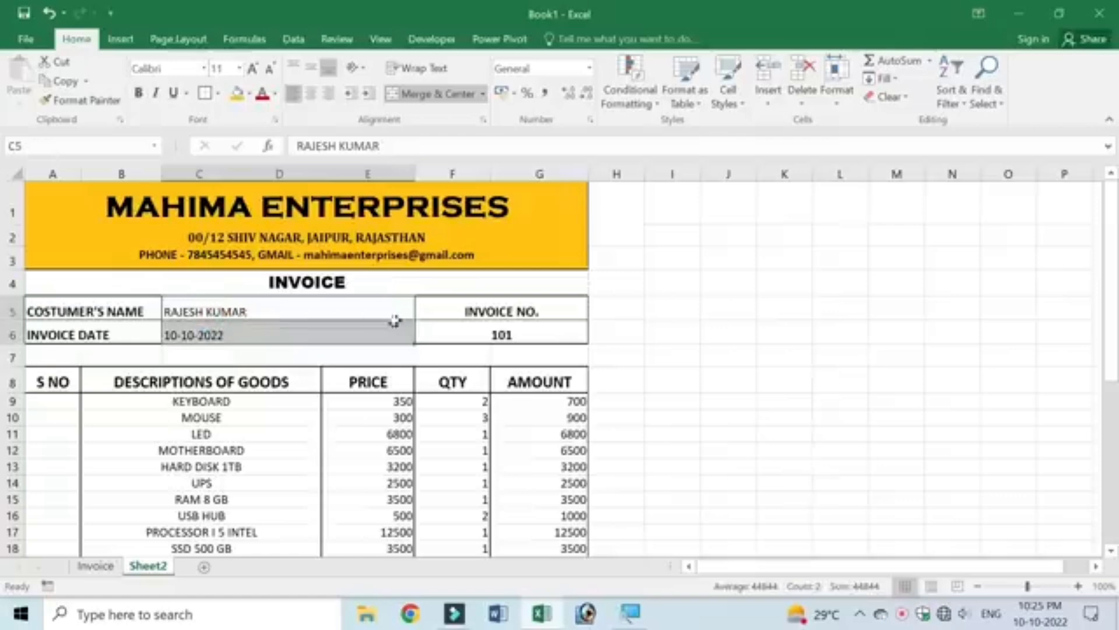
# Step: Bold the customer name and invoice date cells
pyautogui.click(138, 93)
pyautogui.click(294, 381)
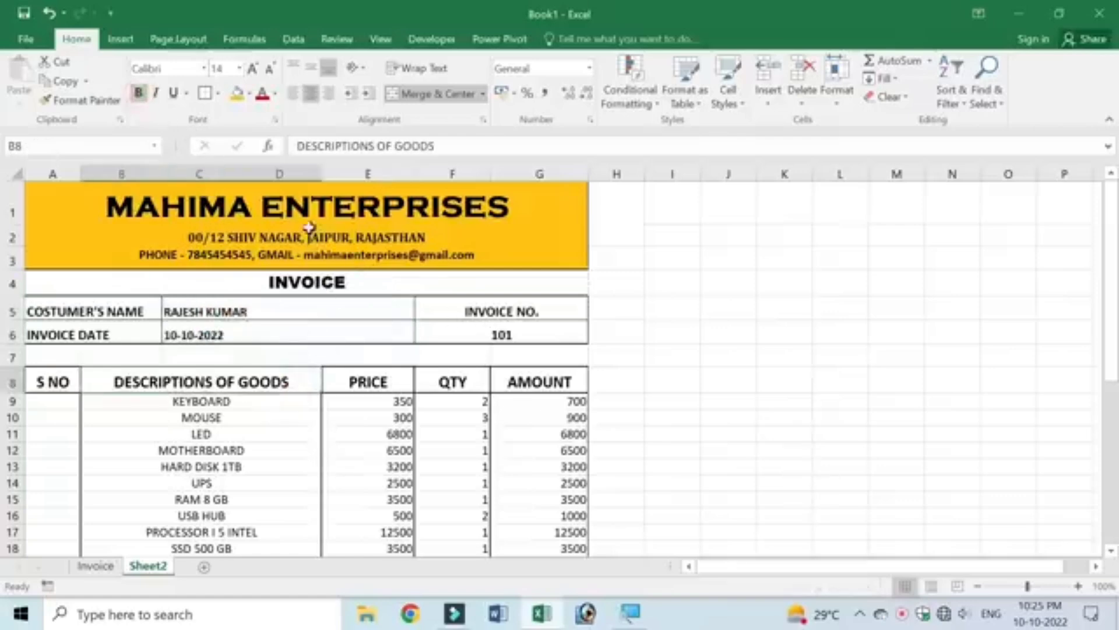
pyautogui.scroll(-6, 300, 361)
# Step: Review the invoice print preview and change the paper size from Letter to A4
pyautogui.hotkey('ctrl', 'p')
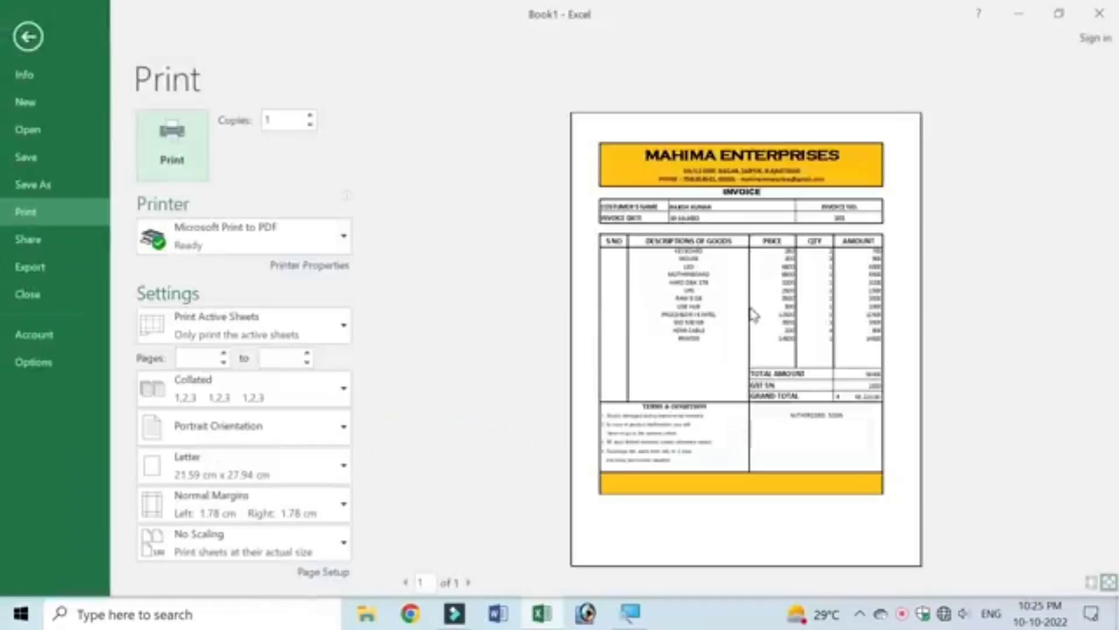
pyautogui.click(750, 307)
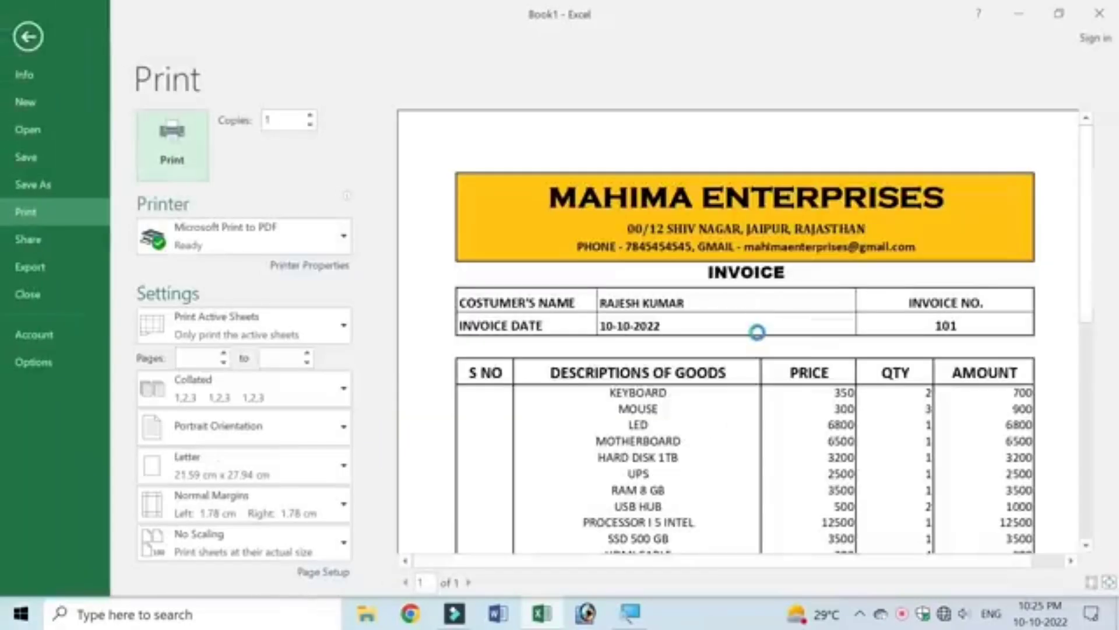
pyautogui.scroll(-1, 759, 336)
pyautogui.scroll(-3, 759, 337)
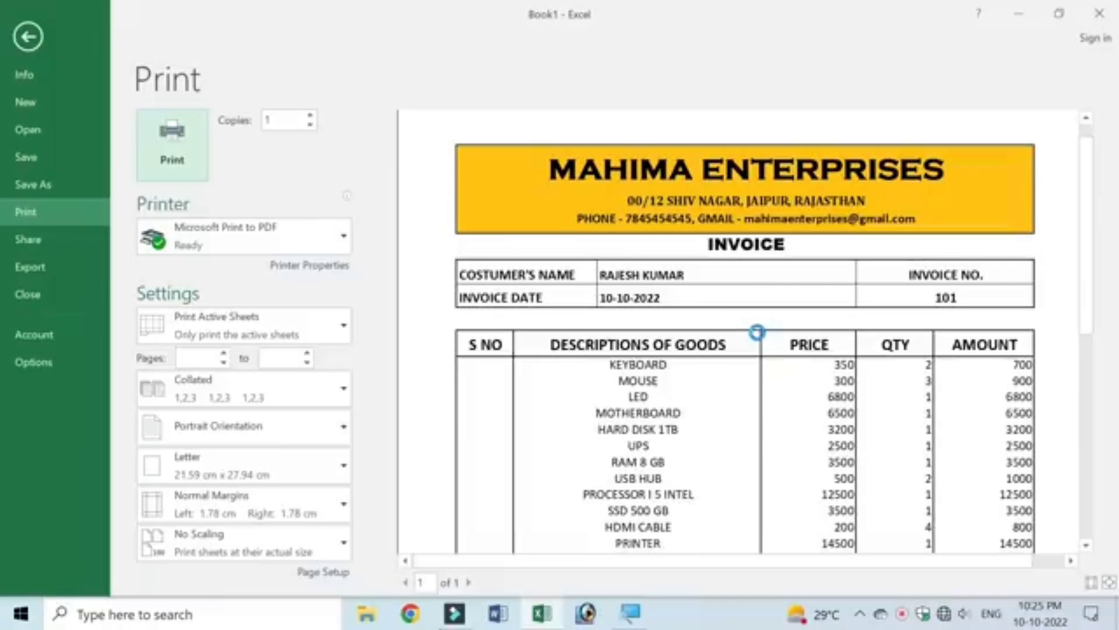
pyautogui.scroll(-2, 1009, 307)
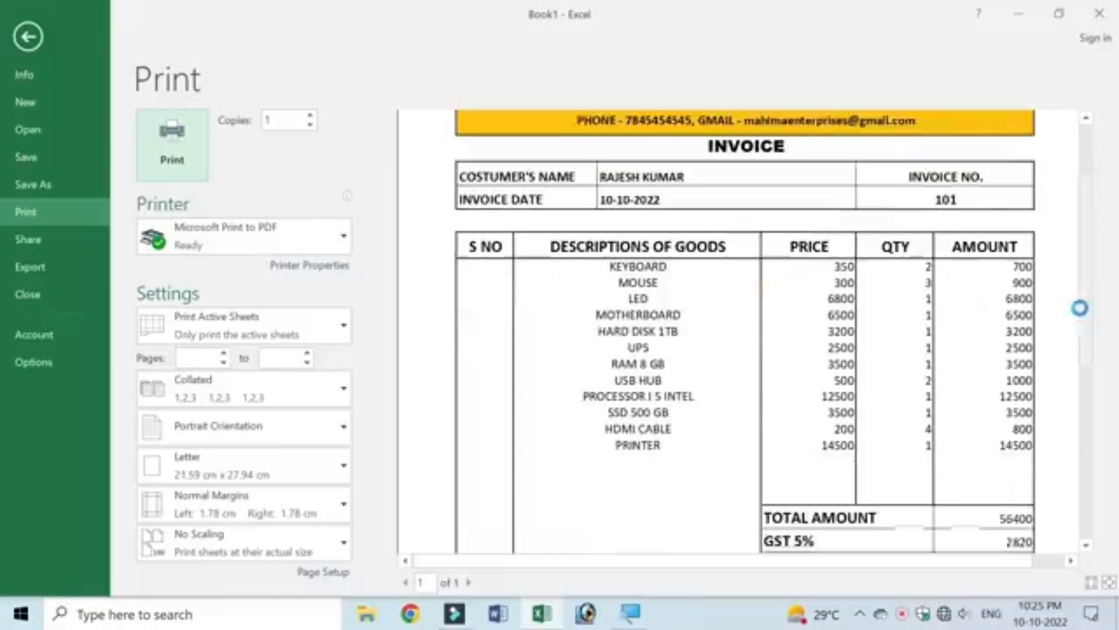
pyautogui.scroll(-1, 1069, 307)
pyautogui.scroll(-6, 1047, 316)
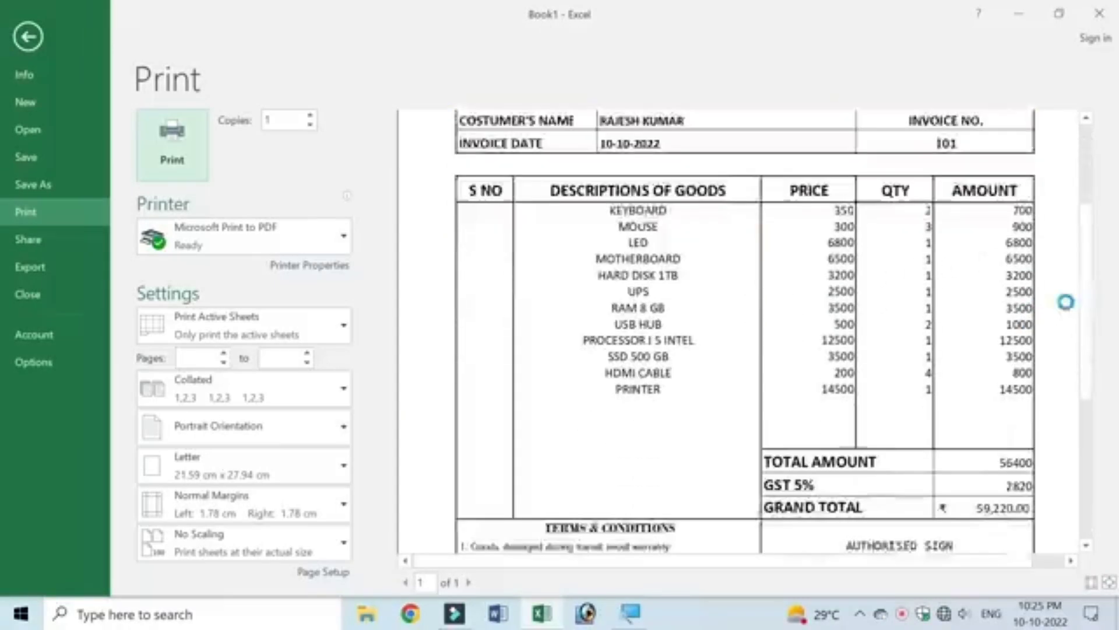
pyautogui.scroll(-2, 1070, 308)
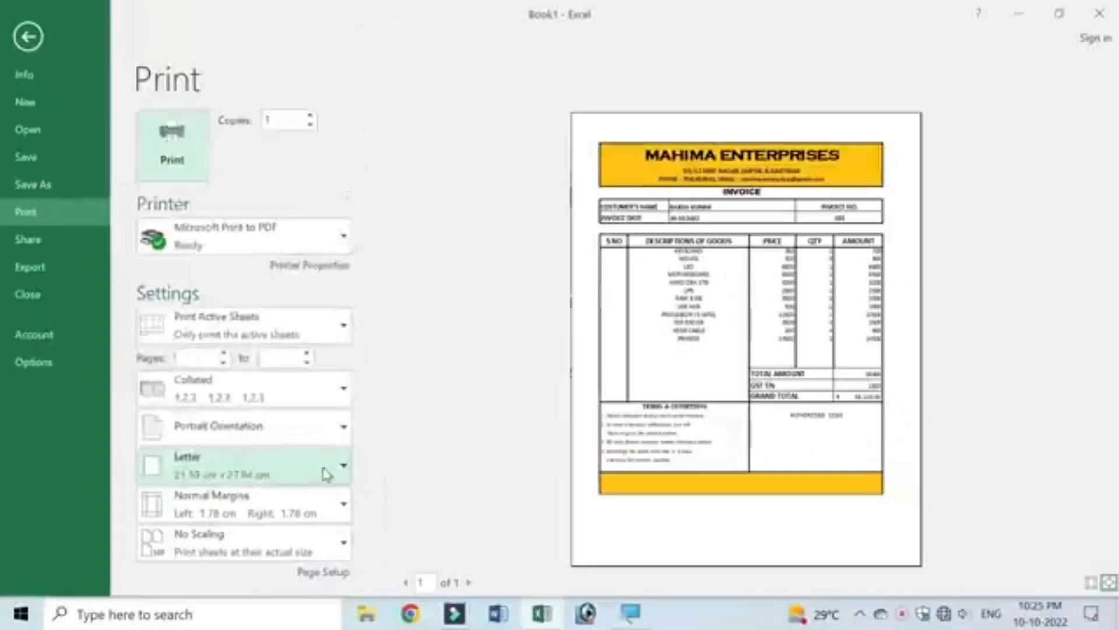
pyautogui.click(329, 481)
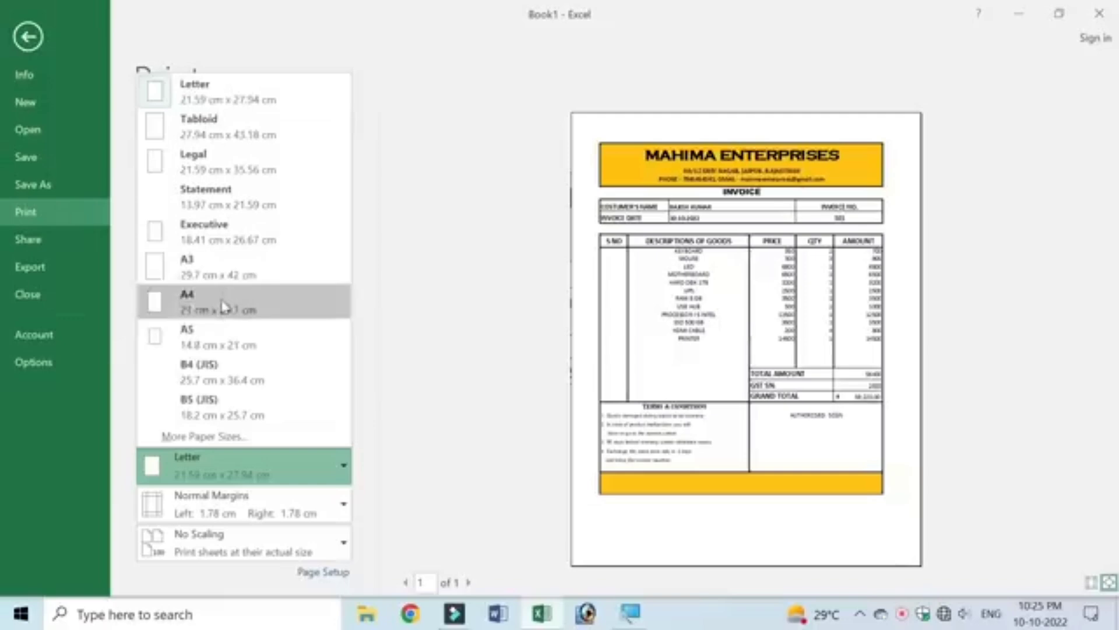
pyautogui.click(224, 300)
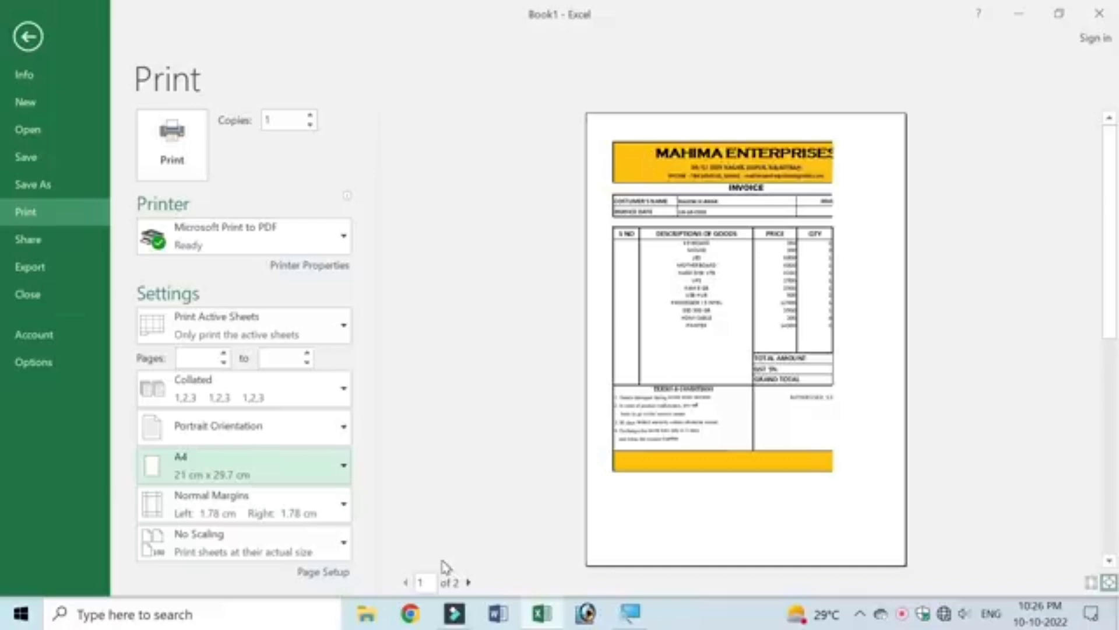
# Step: Narrow column D so the invoice fits one A4 page, and re-check the print preview
pyautogui.press('Escape')
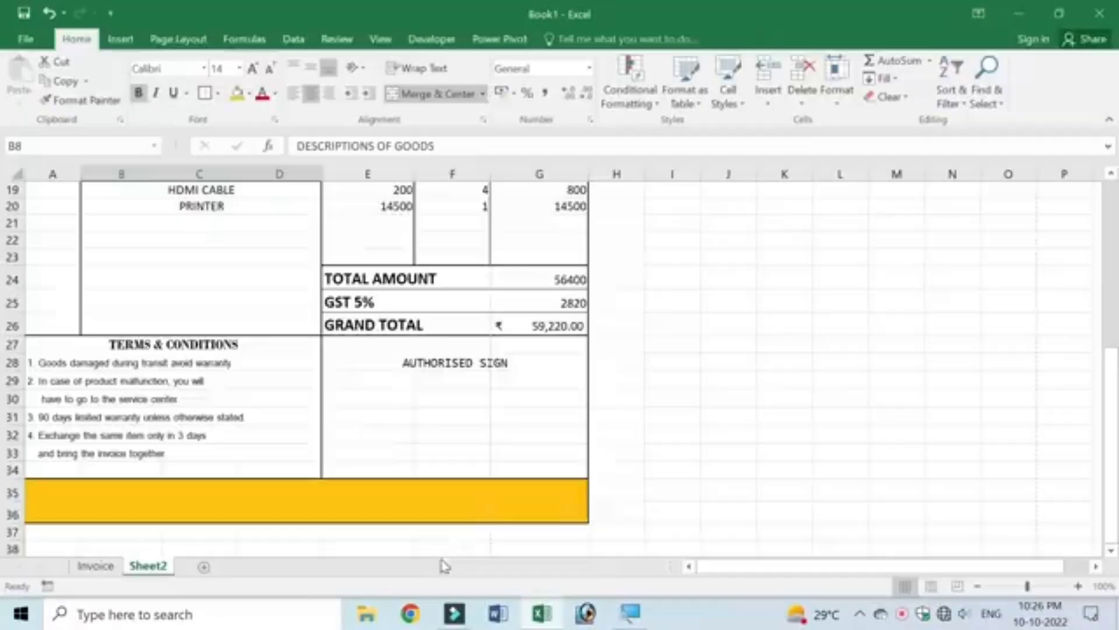
pyautogui.scroll(5, 472, 397)
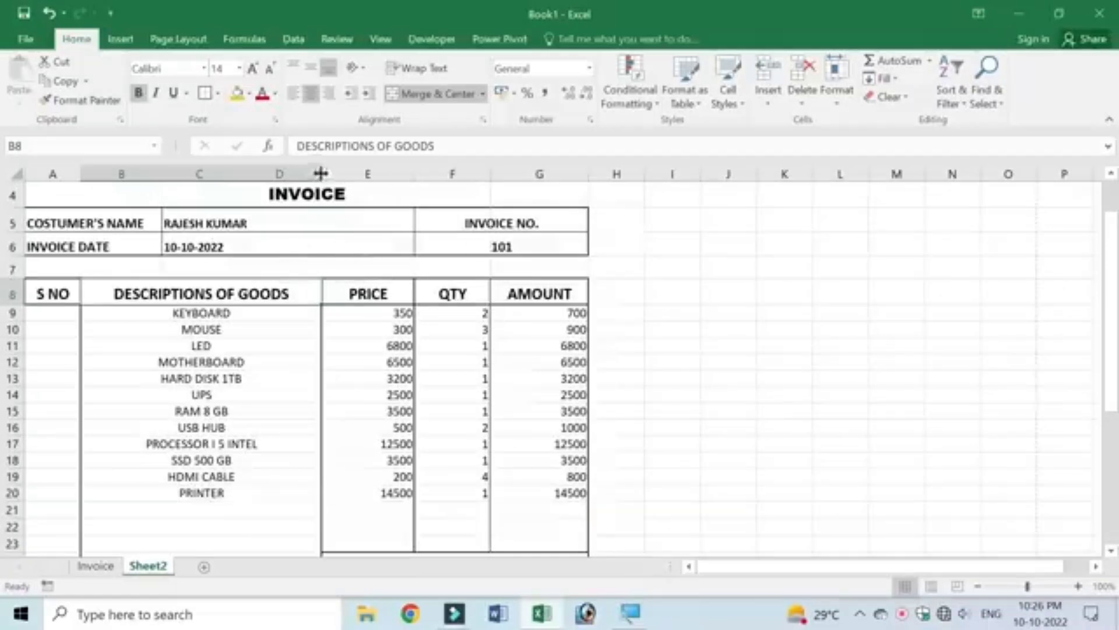
pyautogui.moveTo(321, 173); pyautogui.dragTo(298, 173)
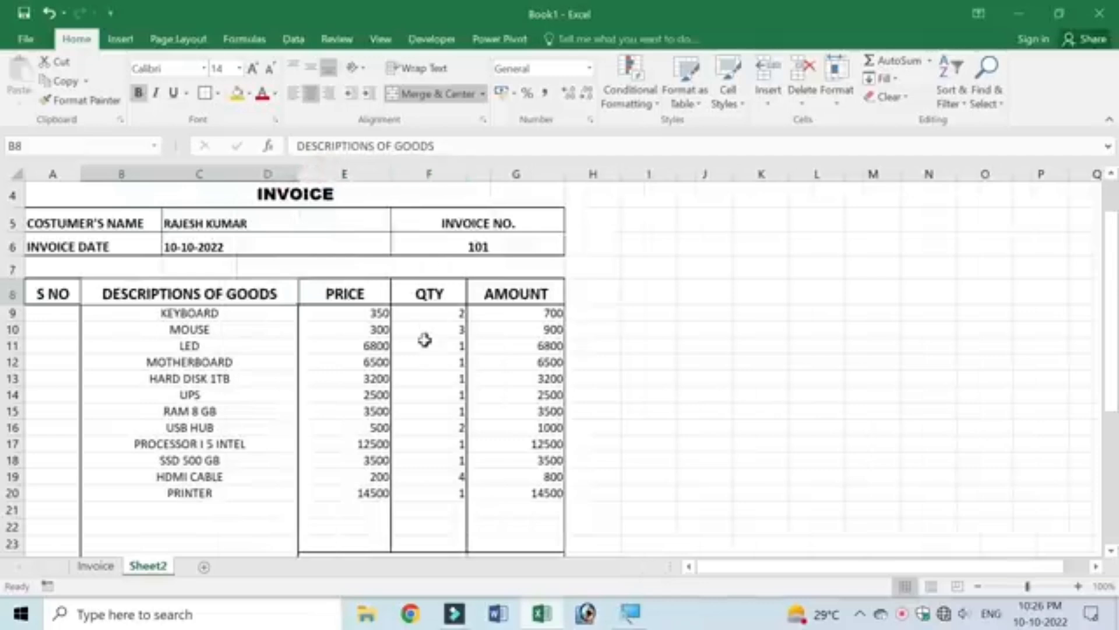
pyautogui.hotkey('ctrl', 'p')
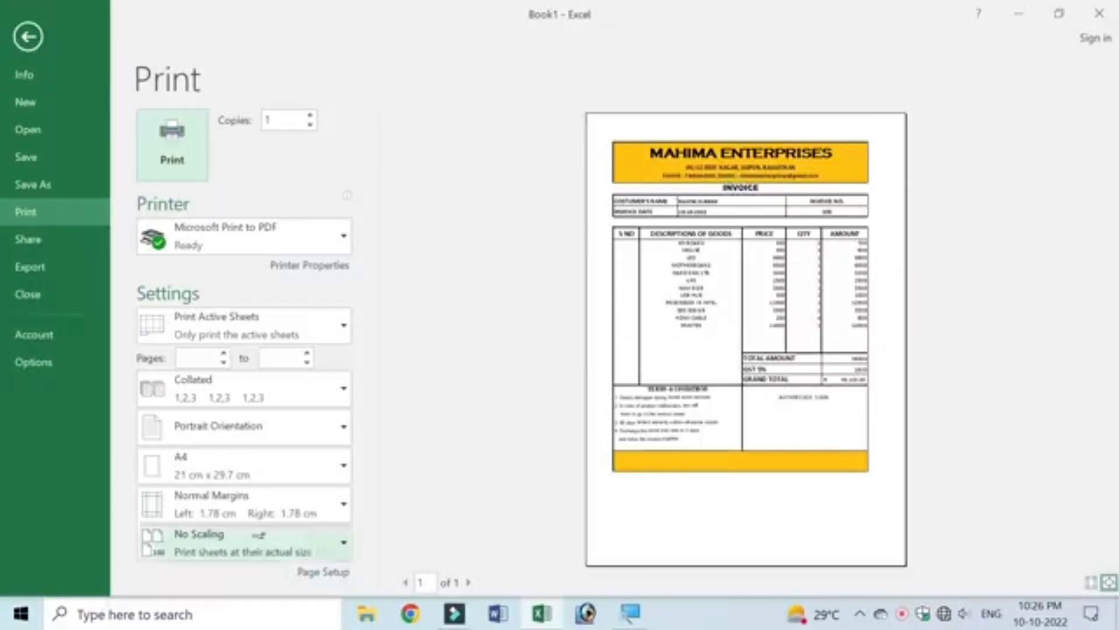
# Step: Set the top print margin to 3 cm in Custom Margins
pyautogui.click(347, 507)
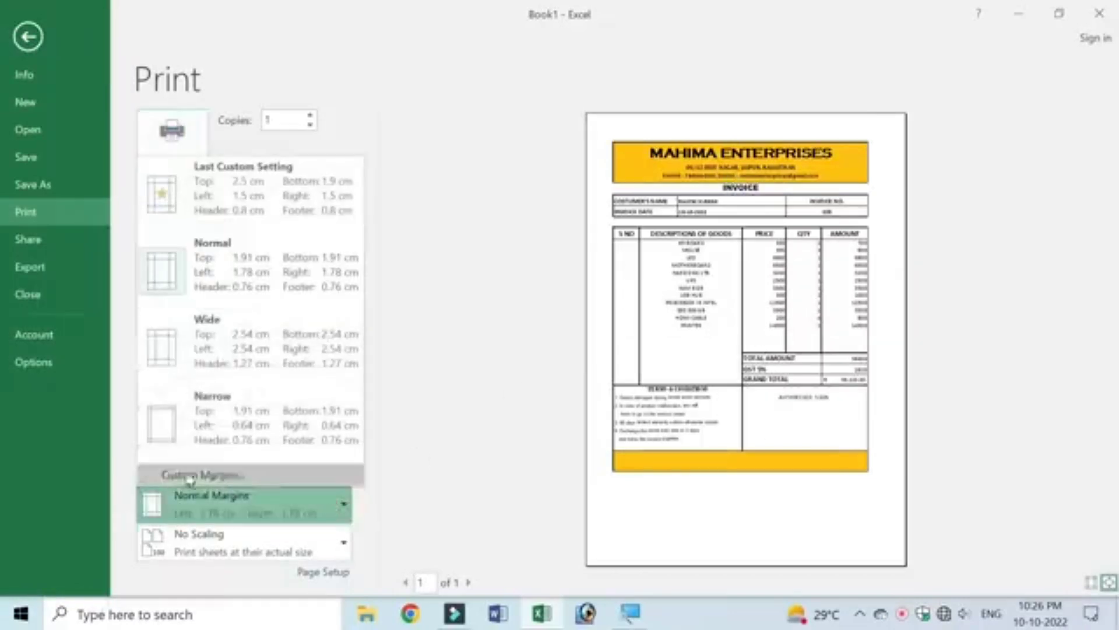
pyautogui.click(233, 477)
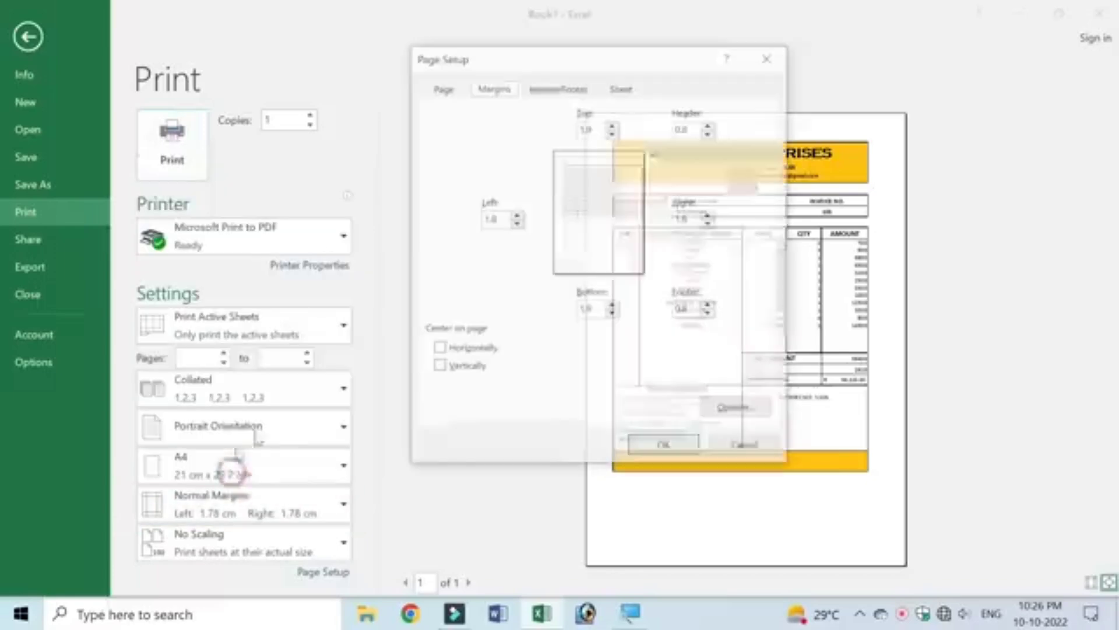
pyautogui.doubleClick(595, 130)
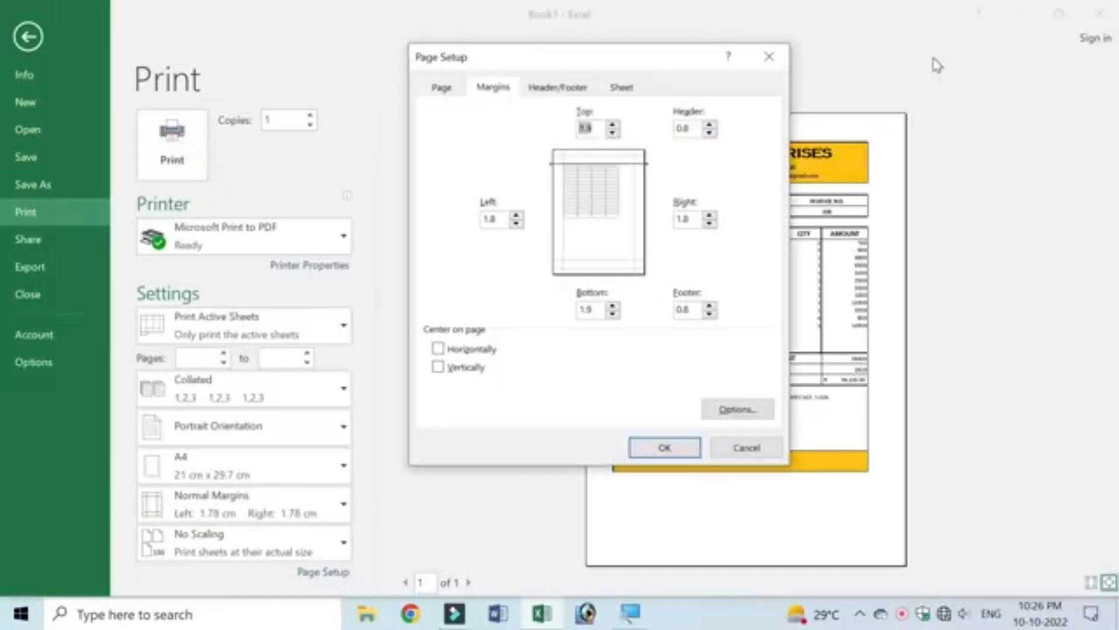
pyautogui.press('Return')
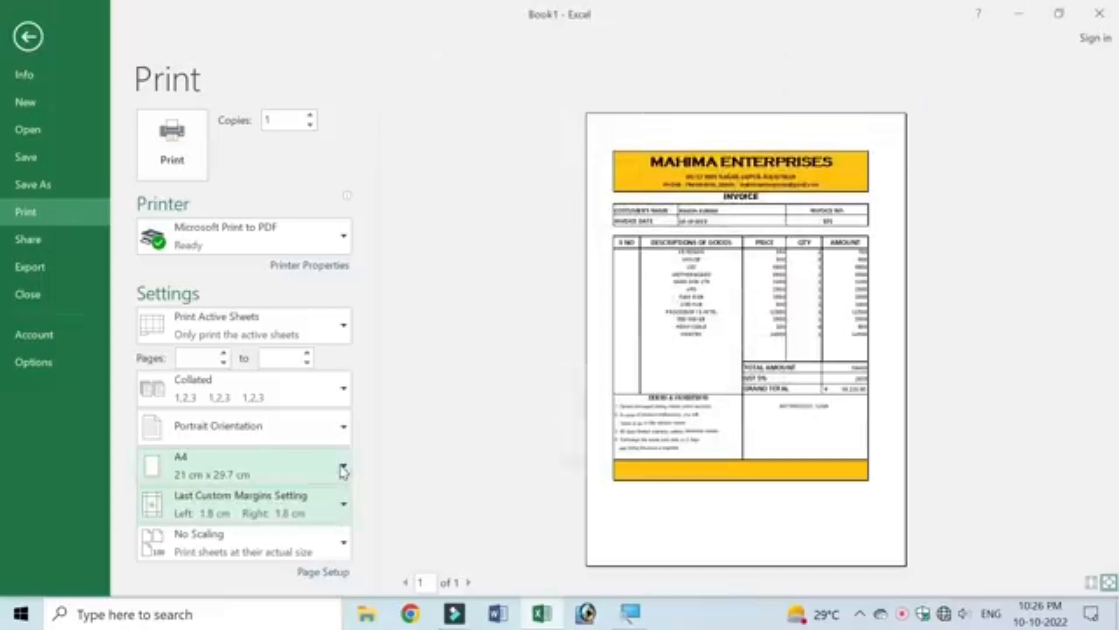
pyautogui.click(335, 504)
pyautogui.click(233, 475)
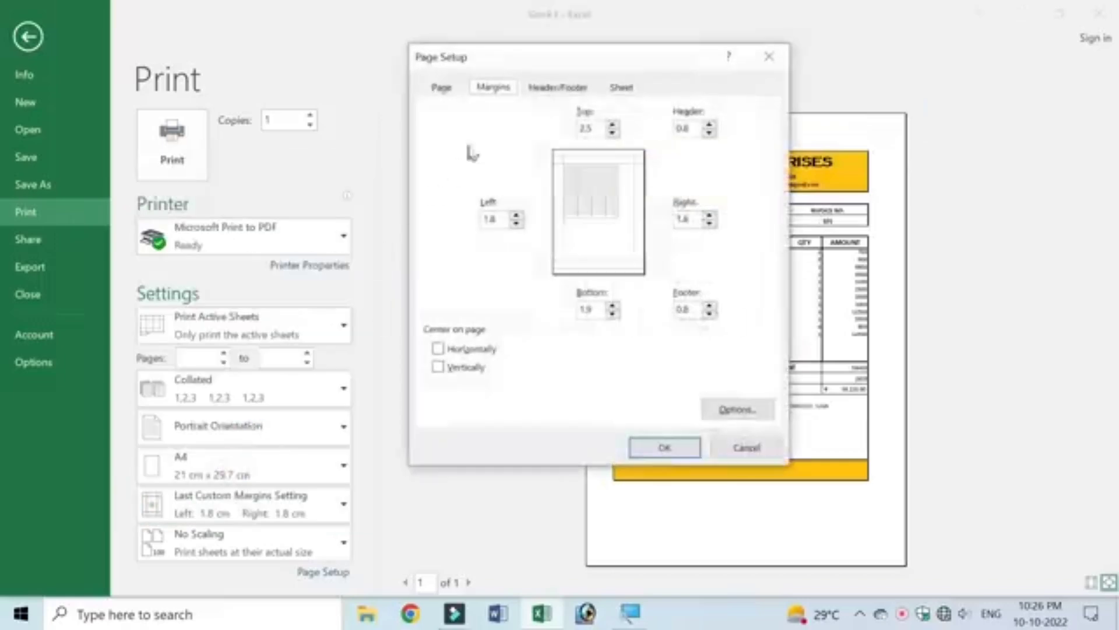
pyautogui.doubleClick(586, 128)
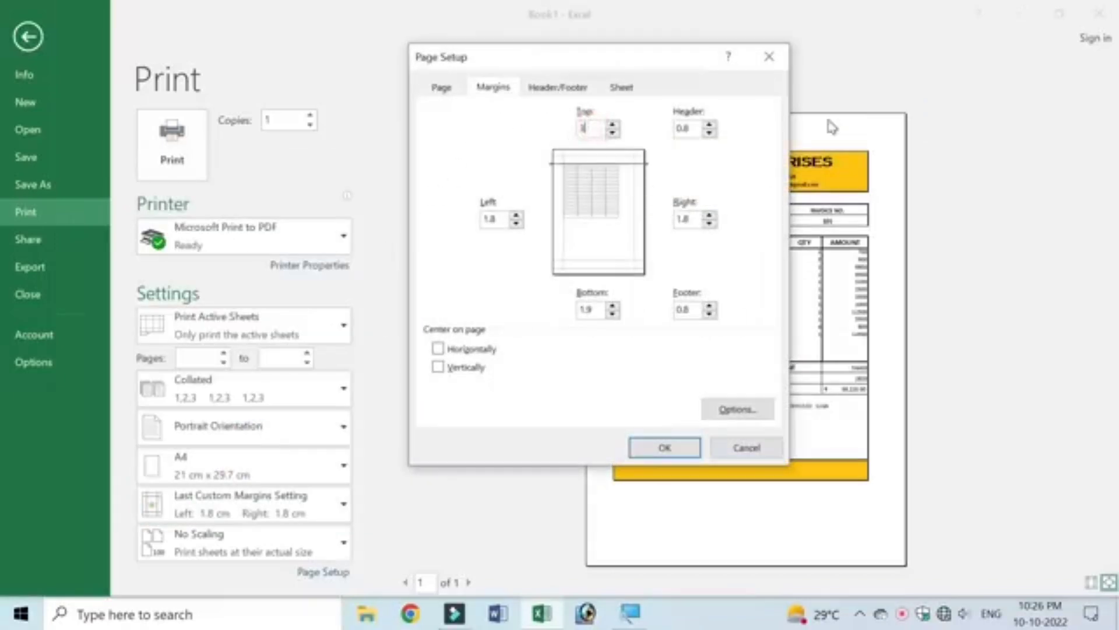
pyautogui.press('Return')
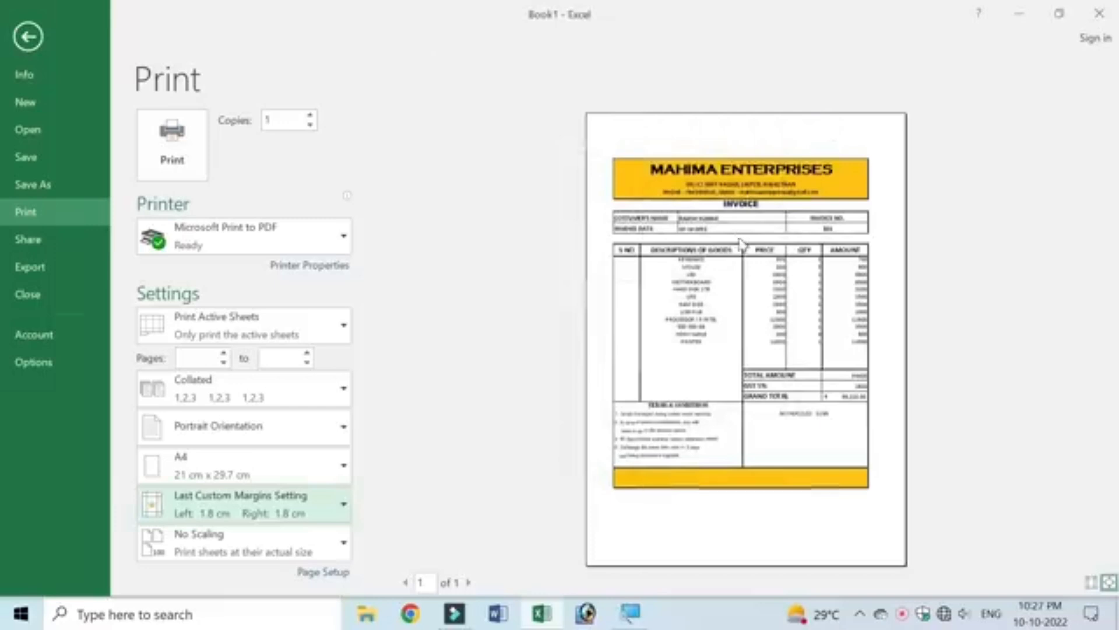
# Step: Centre the invoice horizontally on the page and apply the page setup
pyautogui.click(337, 504)
pyautogui.click(201, 472)
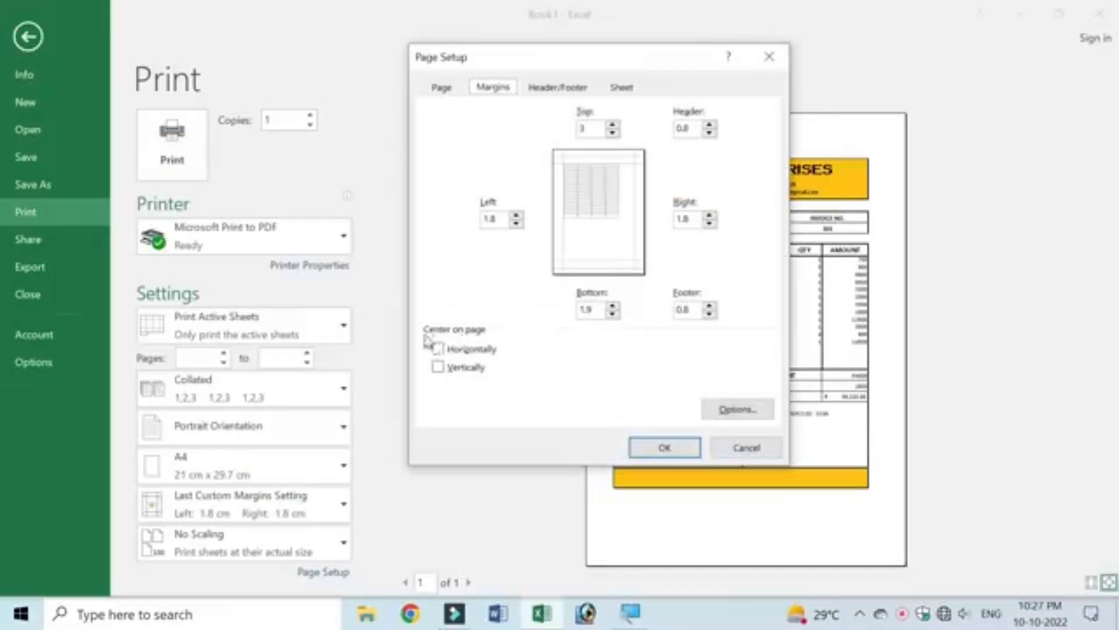
pyautogui.click(439, 349)
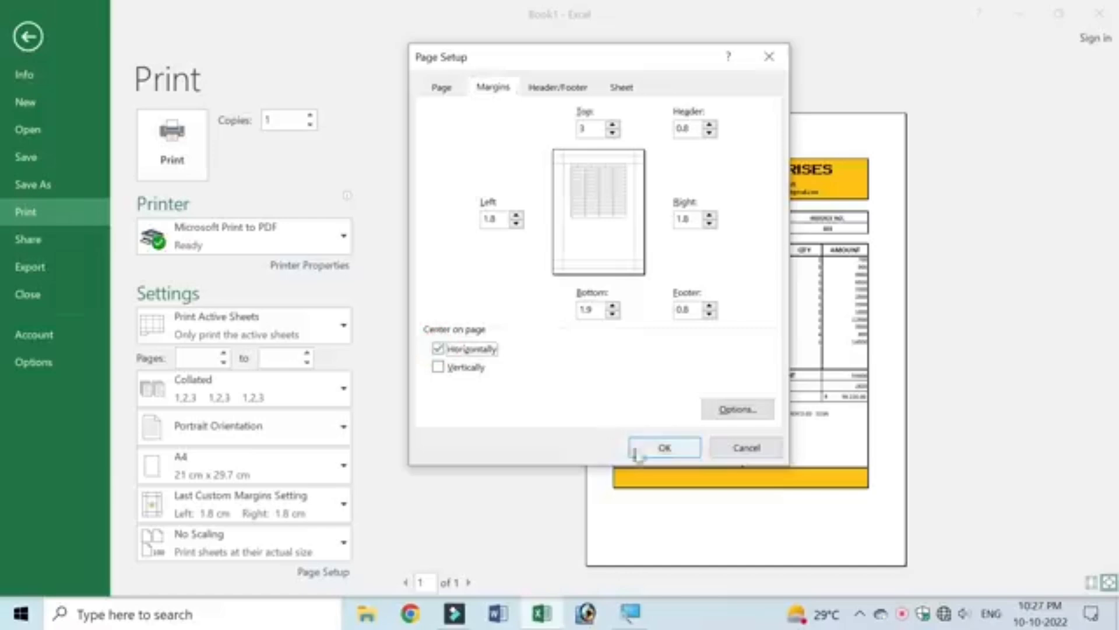
pyautogui.moveTo(688, 66); pyautogui.dragTo(454, 66)
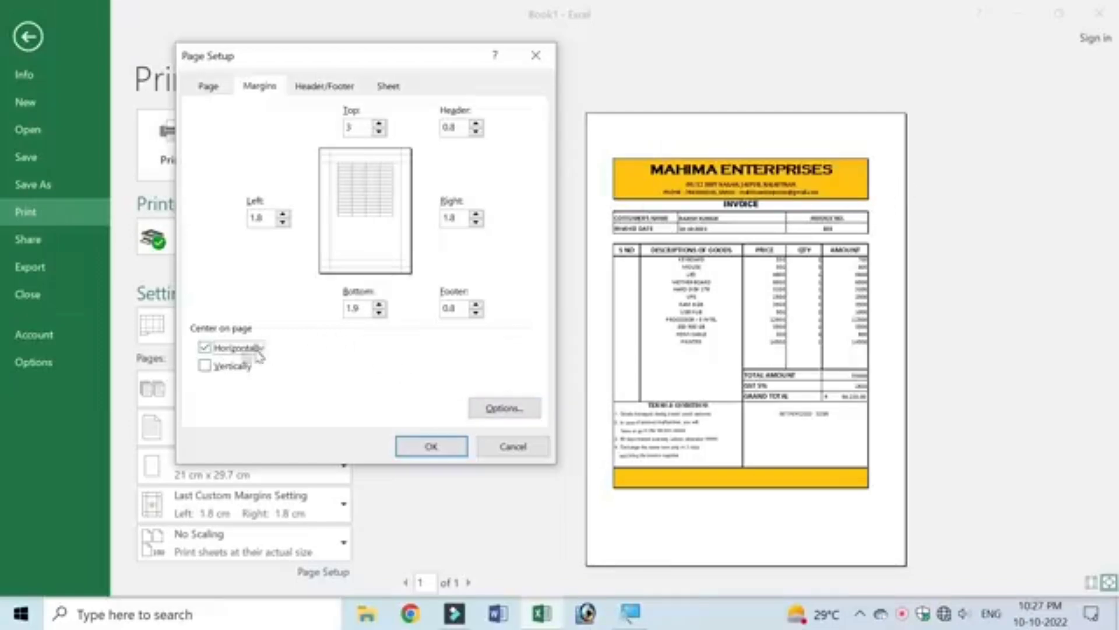
pyautogui.click(429, 445)
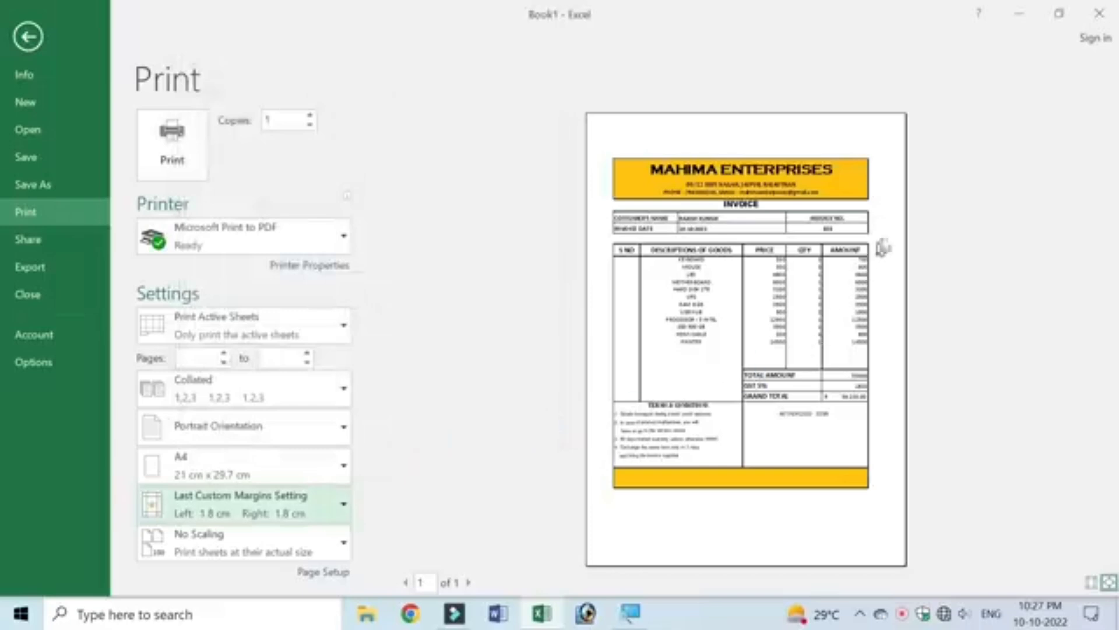